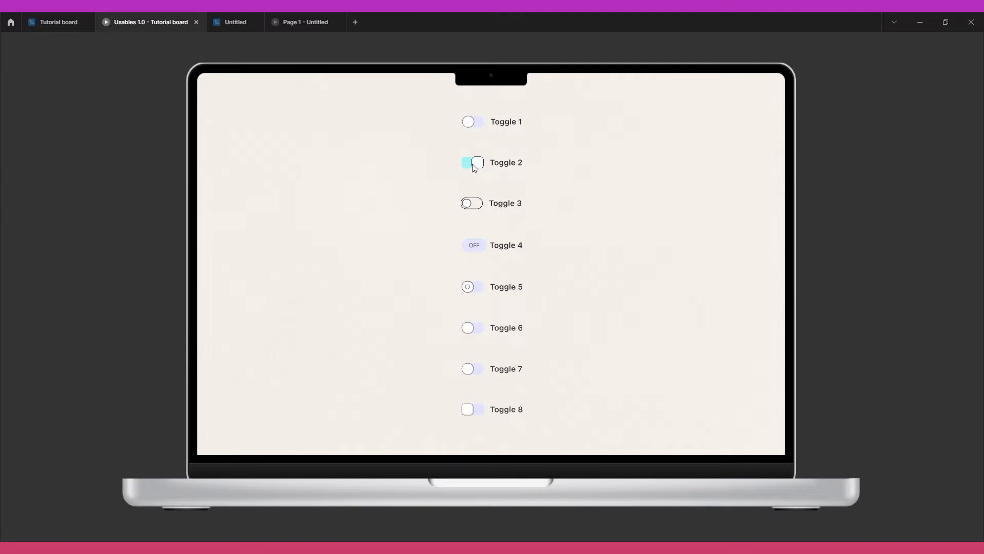
Step: Try out Toggles 2 to 5 in the prototype preview, switching them on and off
left_click(475, 169)
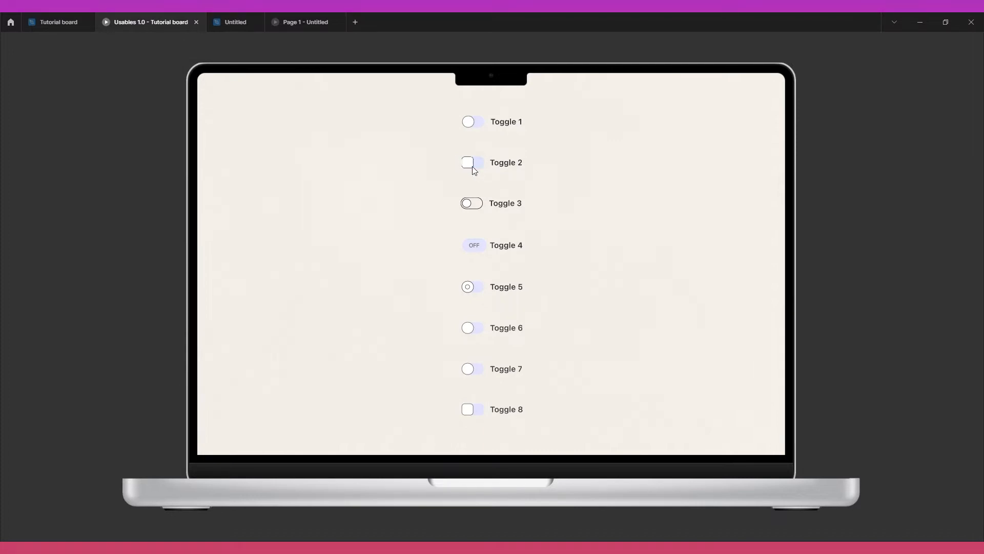
left_click(474, 210)
left_click(475, 211)
left_click(476, 246)
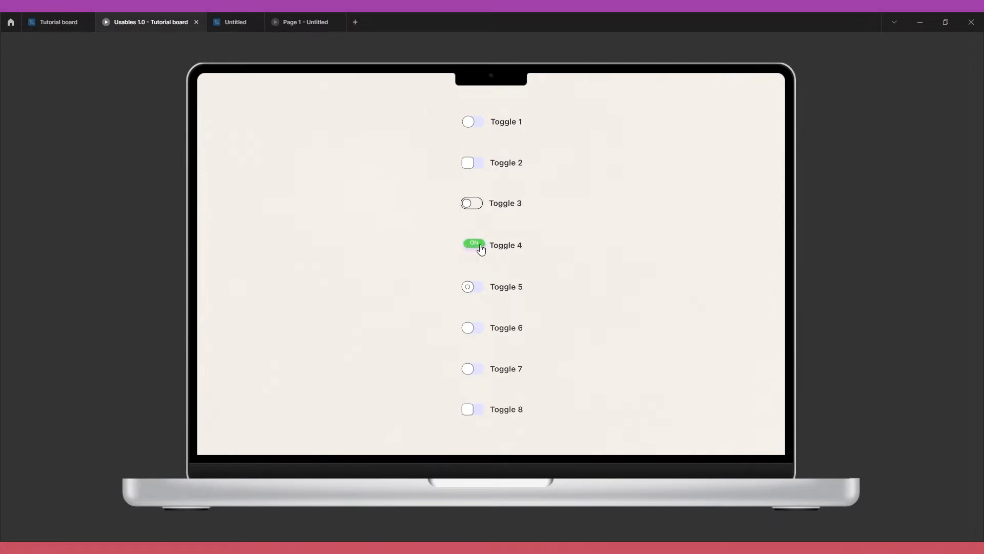
left_click(480, 248)
left_click(478, 289)
left_click(478, 289)
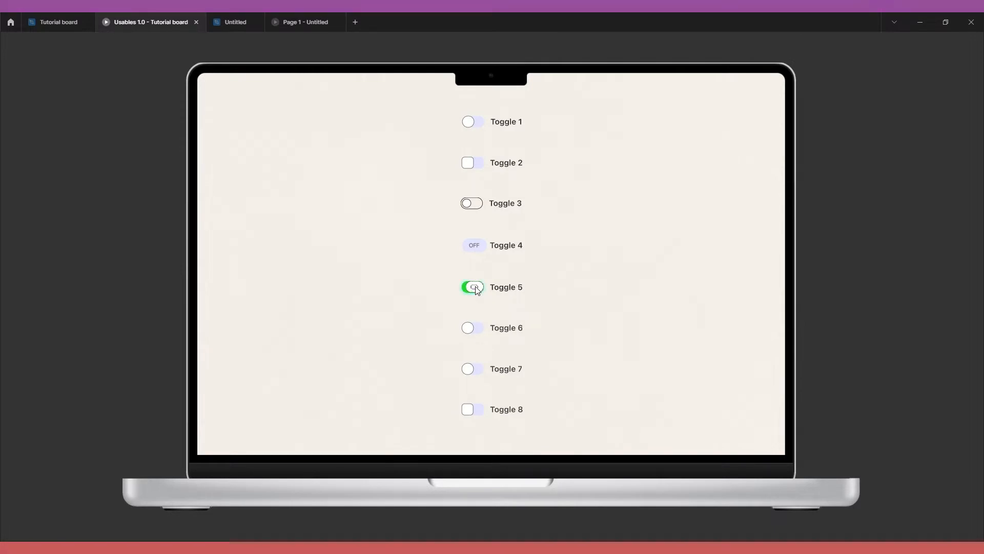
Step: Try out Toggles 6, 7 and 8 in the prototype preview, switching each on and back off
left_click(476, 326)
left_click(477, 332)
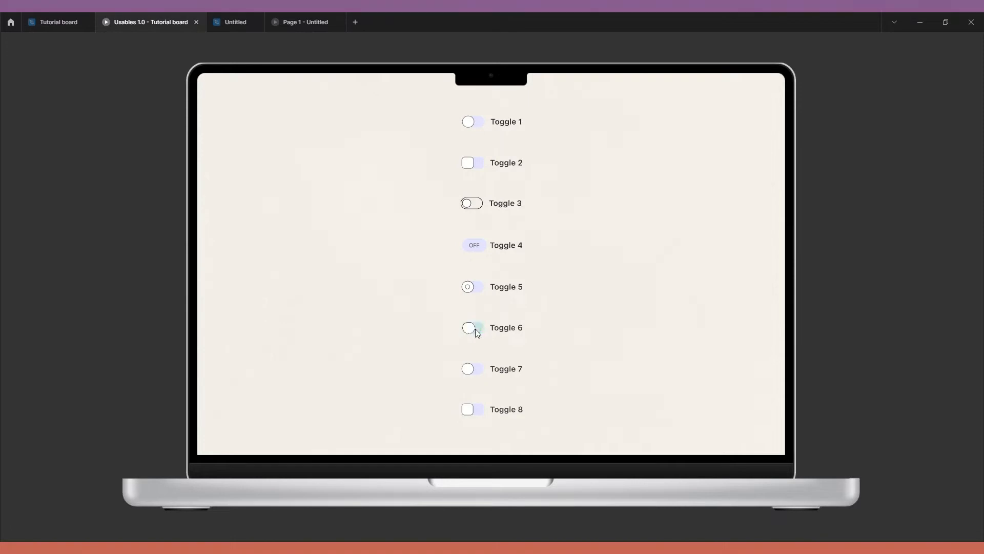
left_click(485, 371)
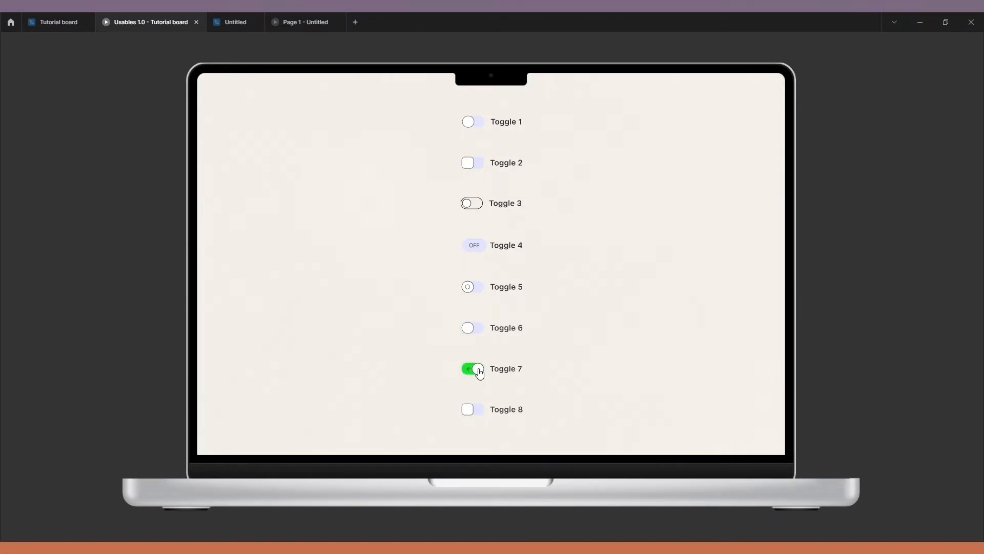
left_click(480, 371)
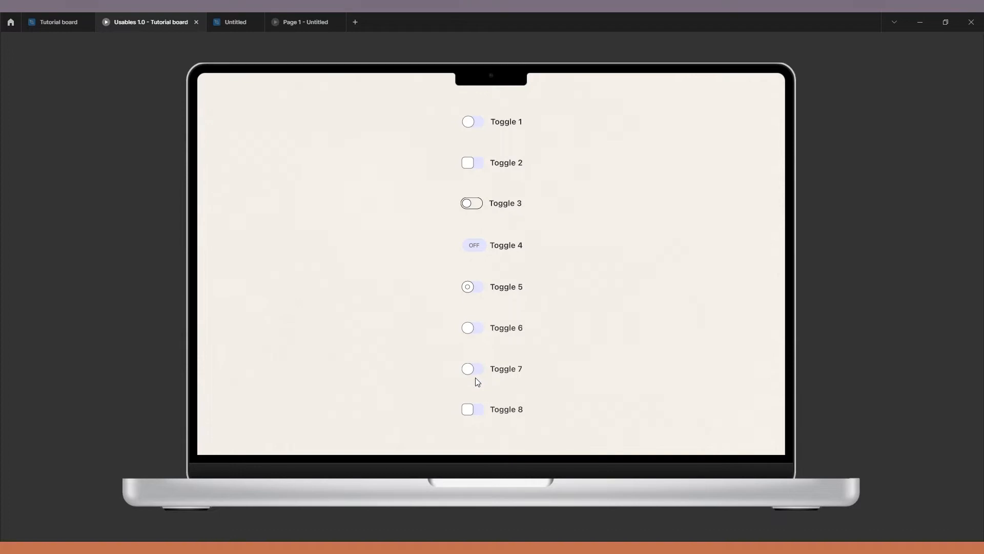
left_click(483, 415)
left_click(476, 415)
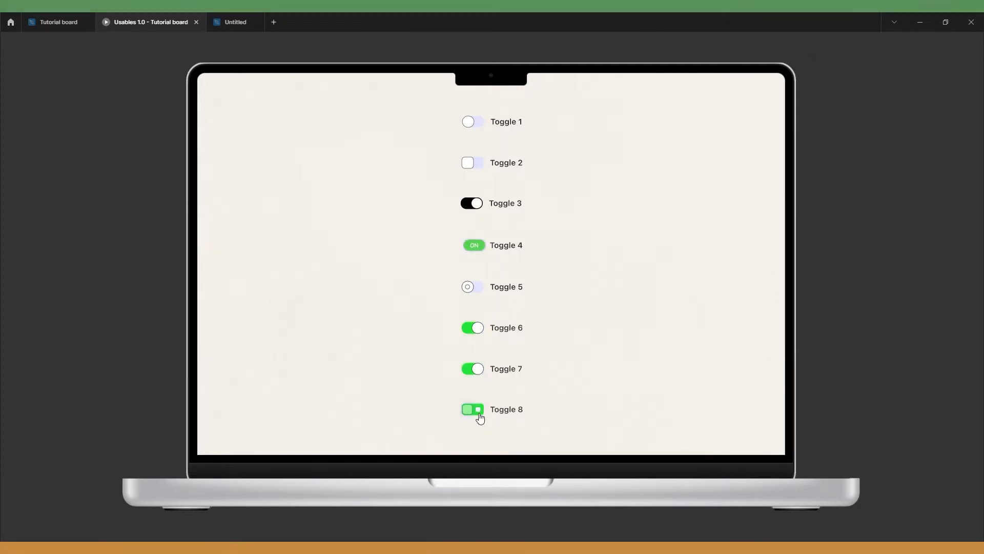
Step: Test the switching animations of Toggles 8, 7 and 6 once more in the prototype preview
left_click(481, 418)
left_click(471, 373)
left_click(471, 329)
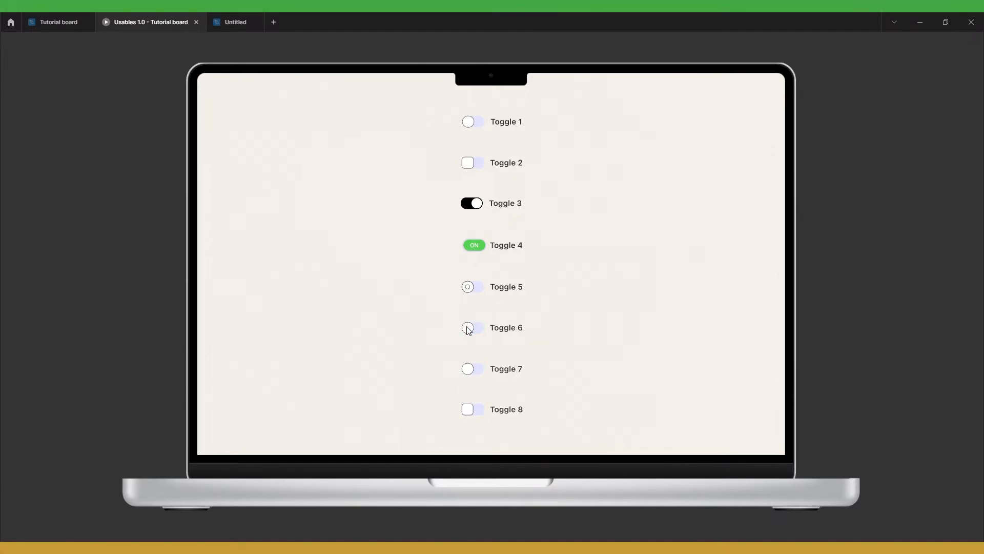
left_click(469, 329)
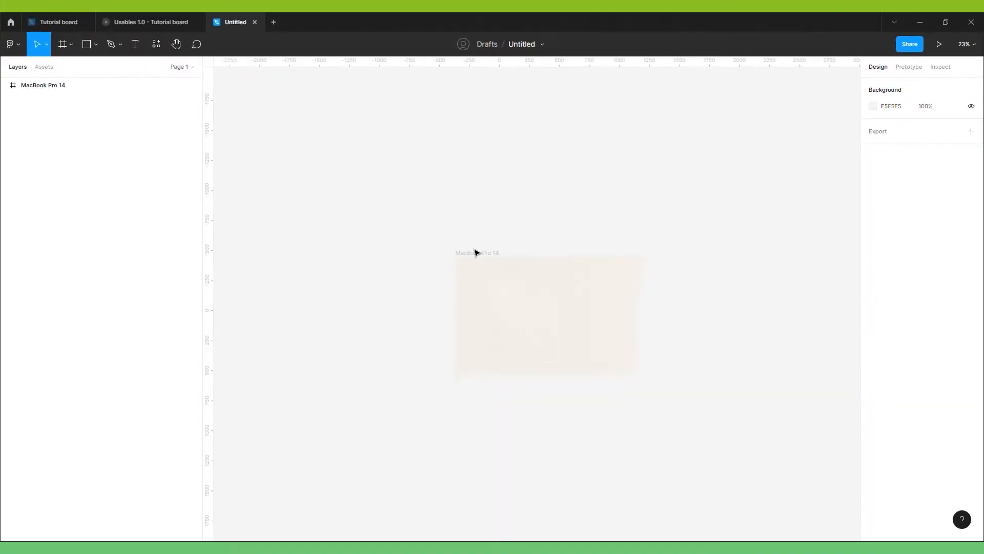
Step: Draw a rectangle about 118 × 43 on the empty canvas above the MacBook Pro 14 frame
scroll(497, 288, "up", 2)
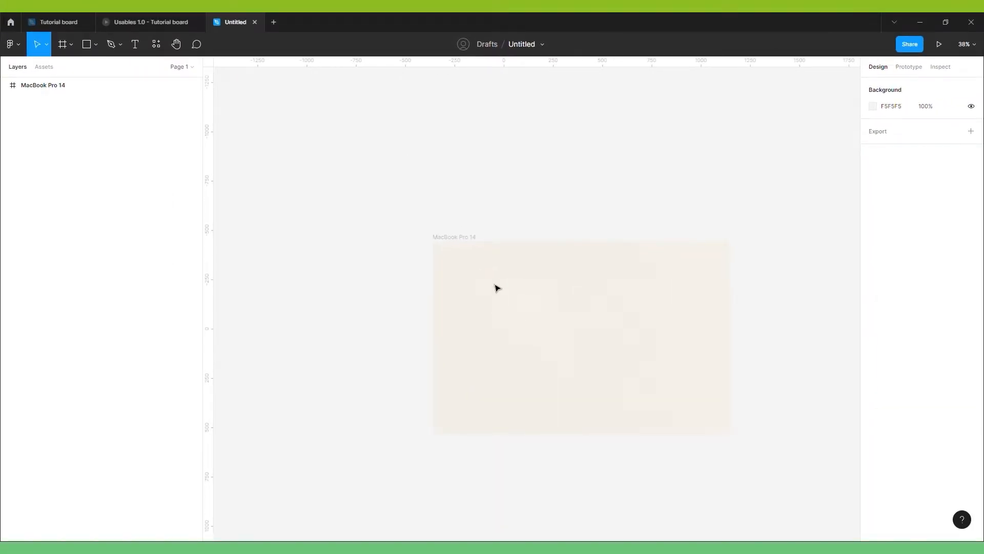
scroll(497, 288, "down", 1)
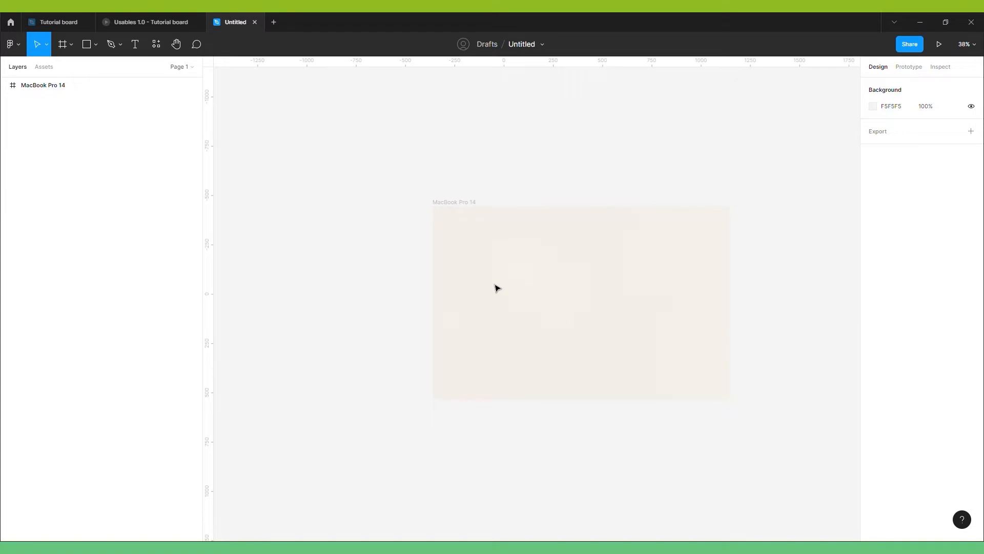
scroll(497, 288, "up", 2)
scroll(497, 288, "right", 3)
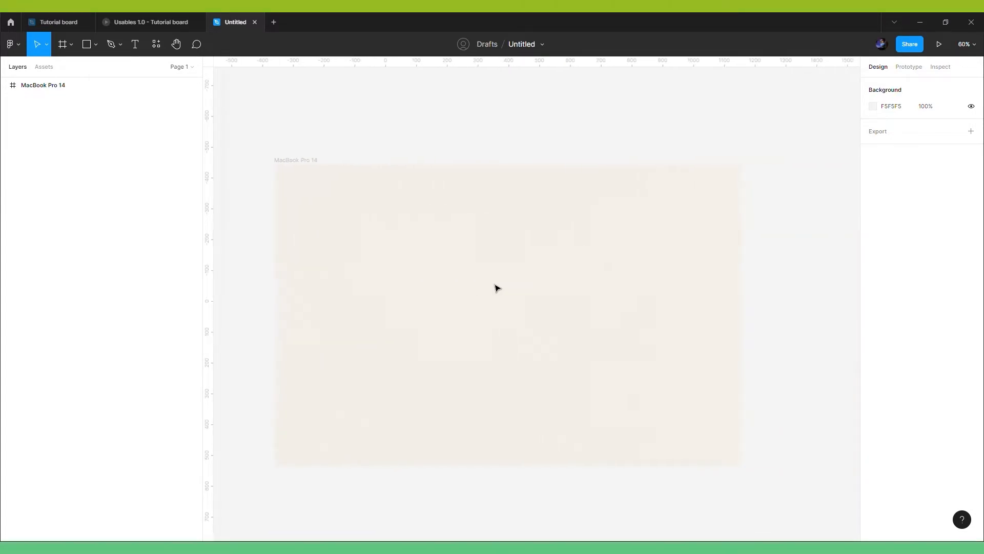
scroll(497, 288, "down", 1)
scroll(496, 288, "up", 2)
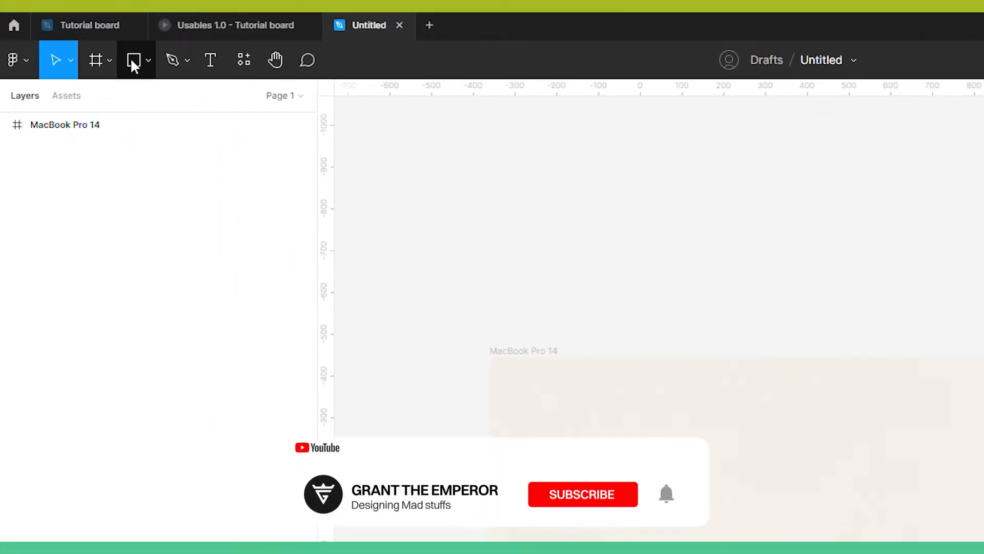
left_click(131, 59)
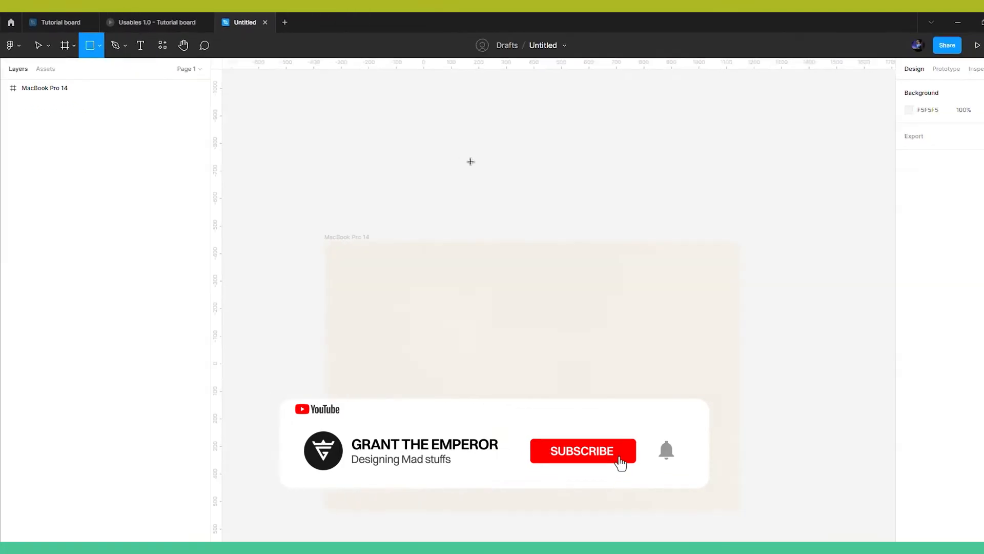
left_click_drag(440, 172, 471, 183)
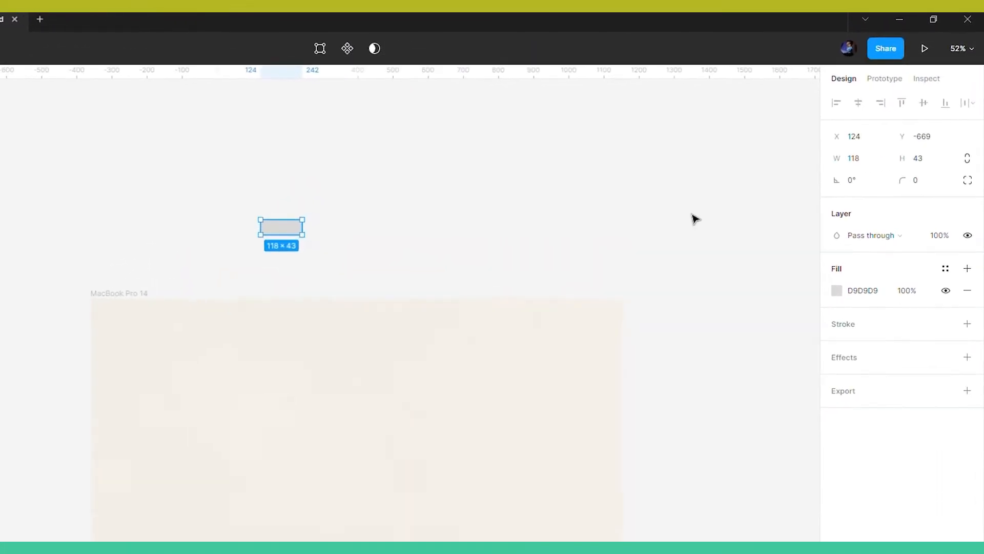
Step: Set the rectangle's width to 57 and its height to 30
left_click(866, 165)
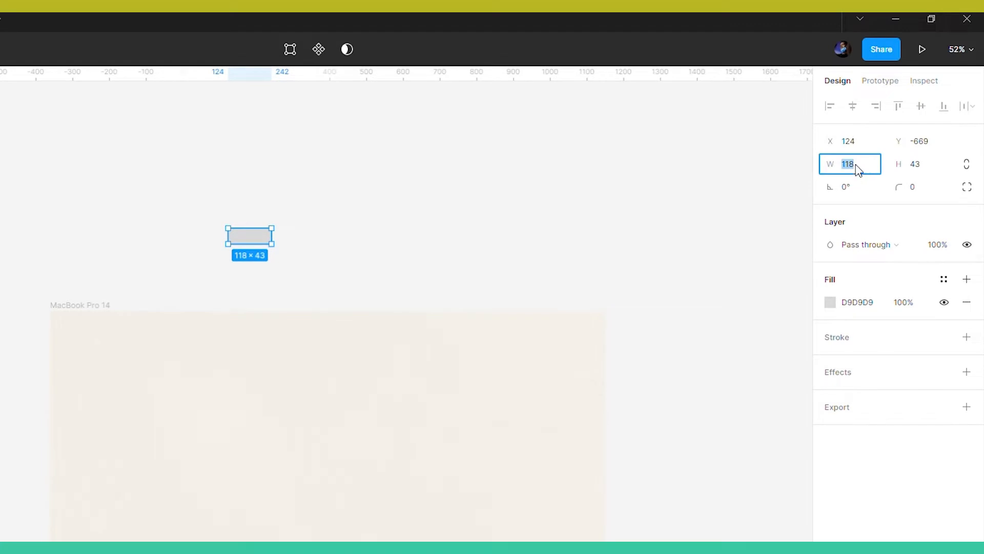
type("57")
key("Return")
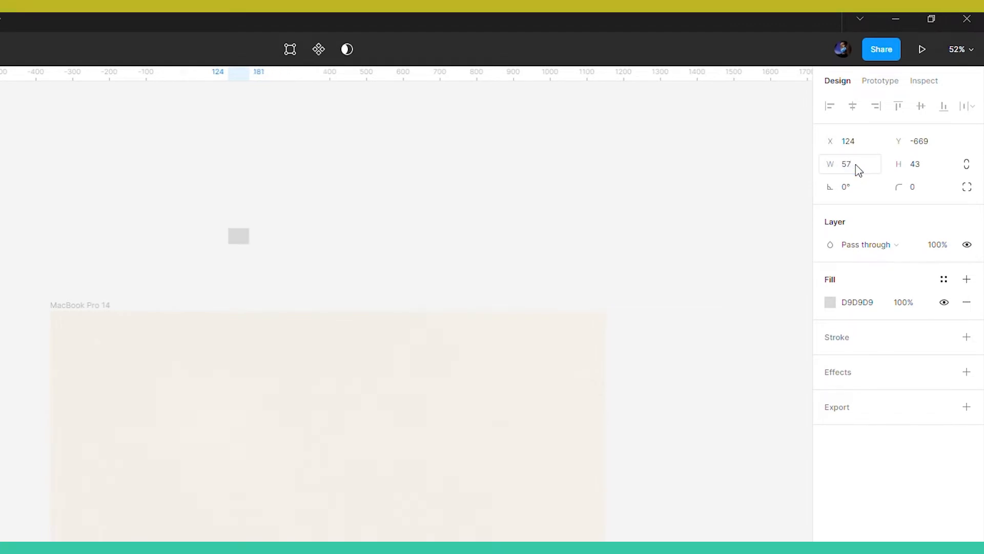
left_click(919, 170)
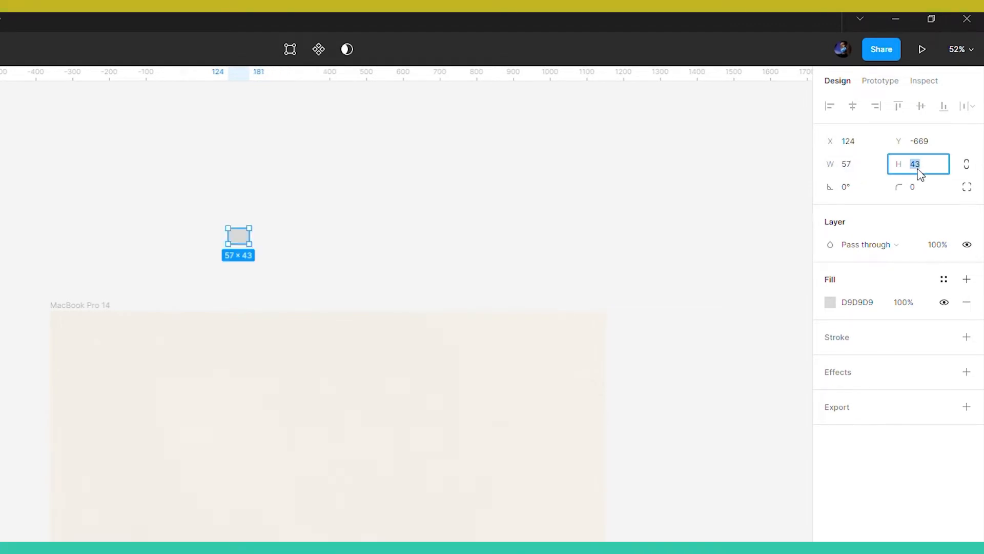
type("30")
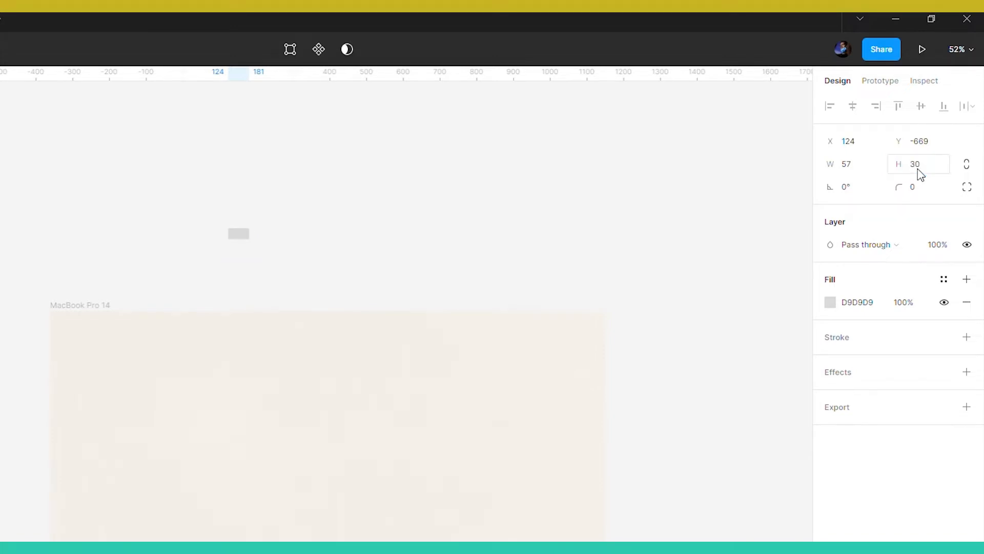
key("Return")
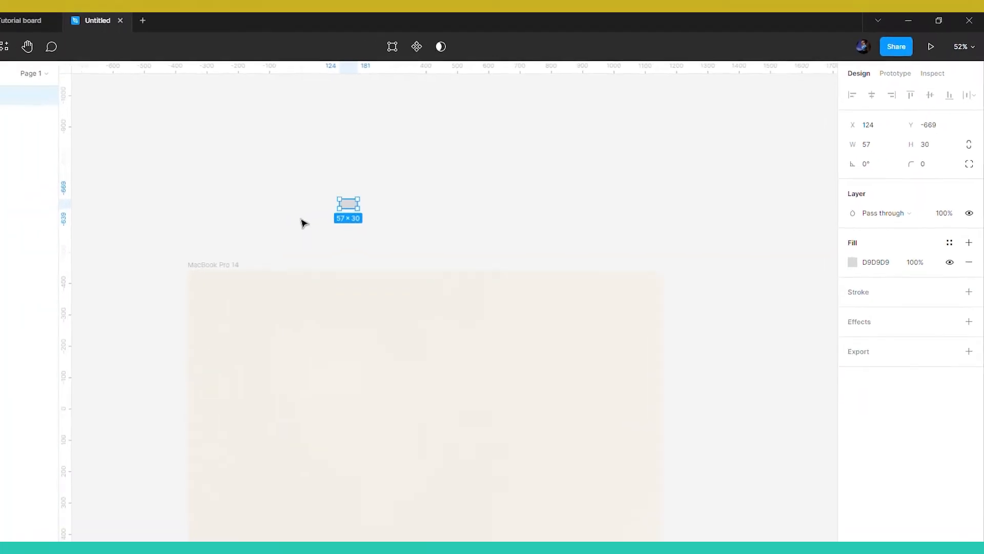
Step: Round the rectangle into a pill shape with a corner radius of 30
scroll(352, 211, "up", 5)
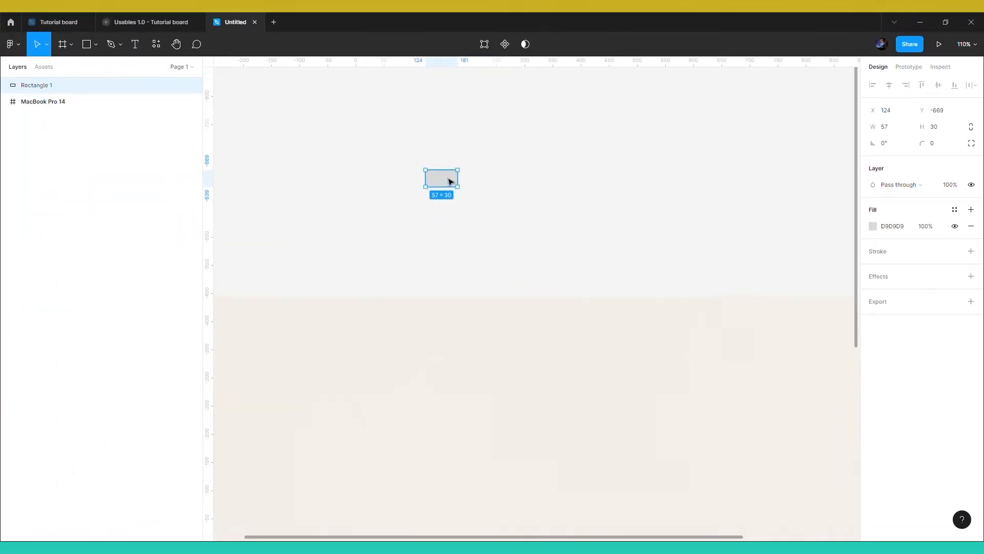
key("shift+2")
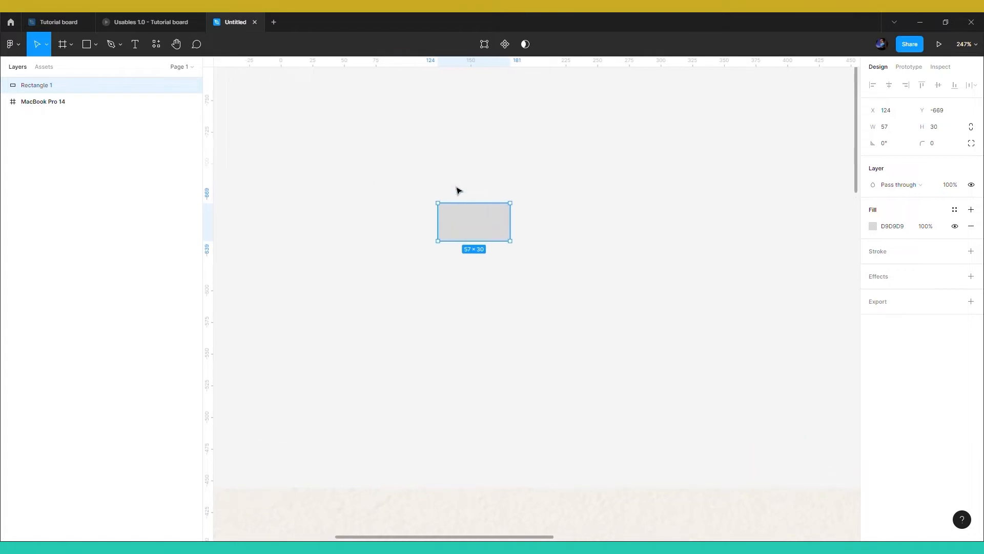
scroll(533, 274, "down", 3)
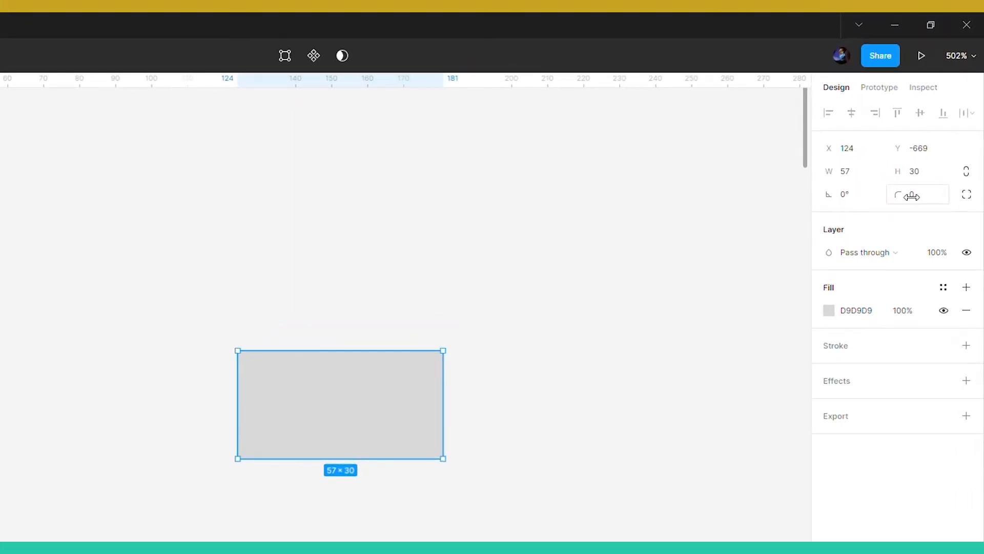
left_click_drag(902, 195, 983, 194)
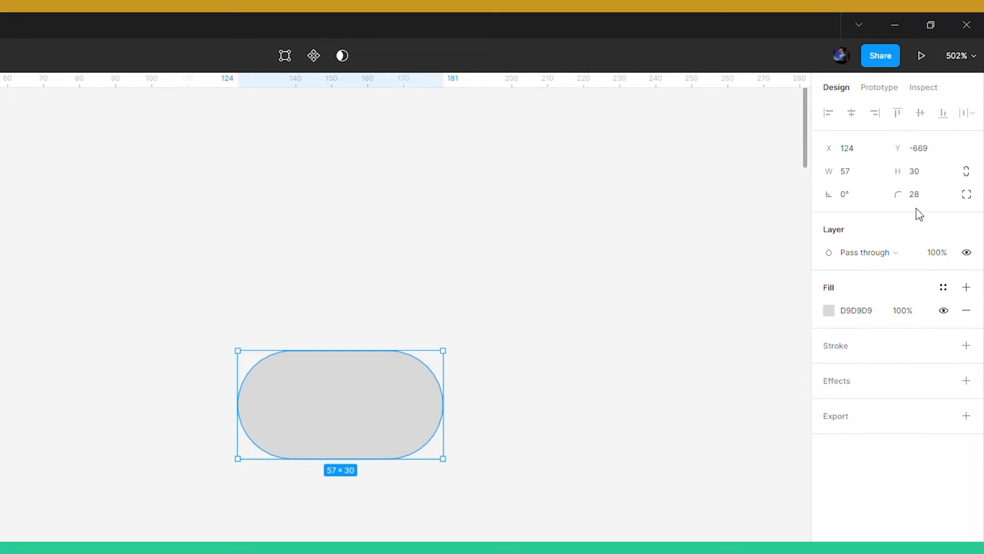
left_click(901, 197)
left_click_drag(900, 197, 928, 215)
left_click(929, 203)
double_click(929, 203)
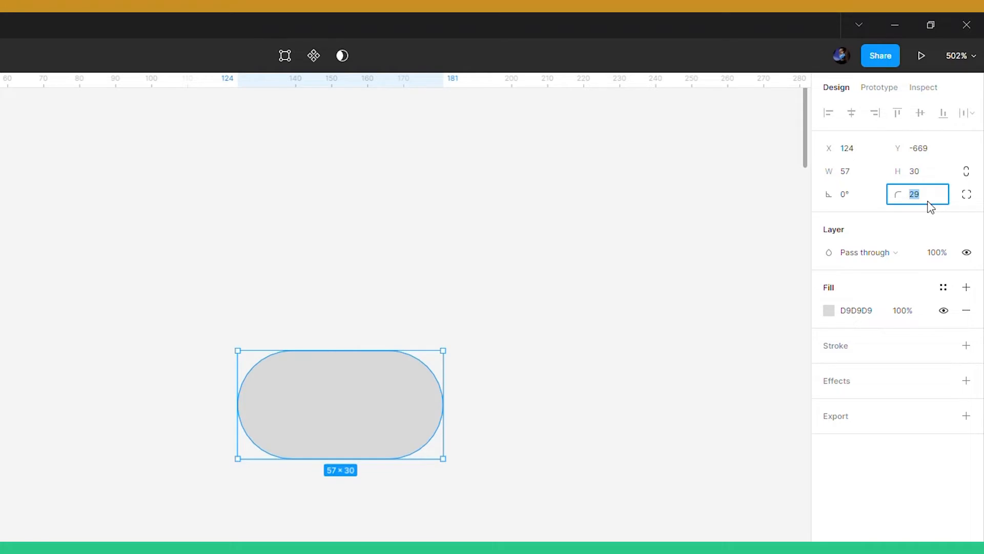
type("30")
key("Return")
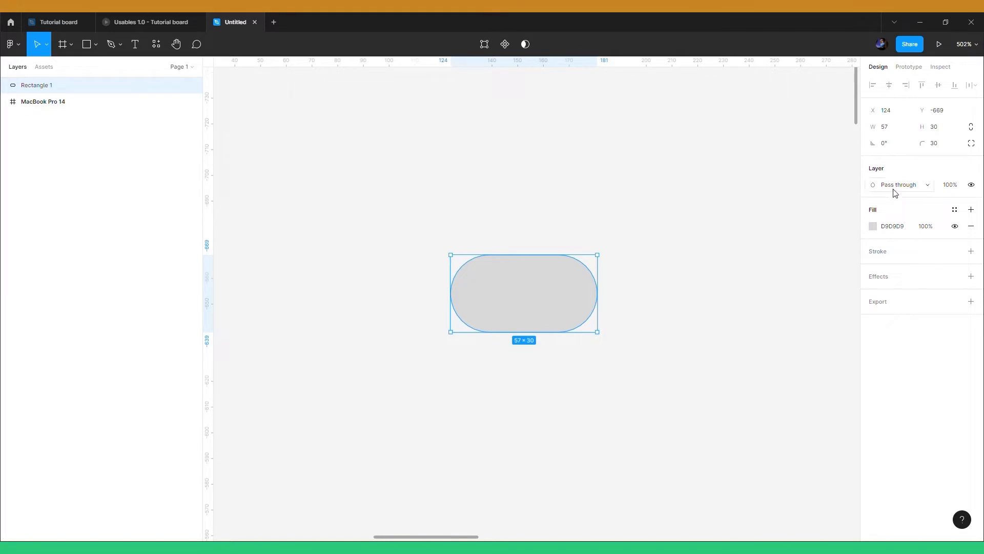
Step: Set the pill shape's width to 60
left_click(897, 131)
type("60")
key("Return")
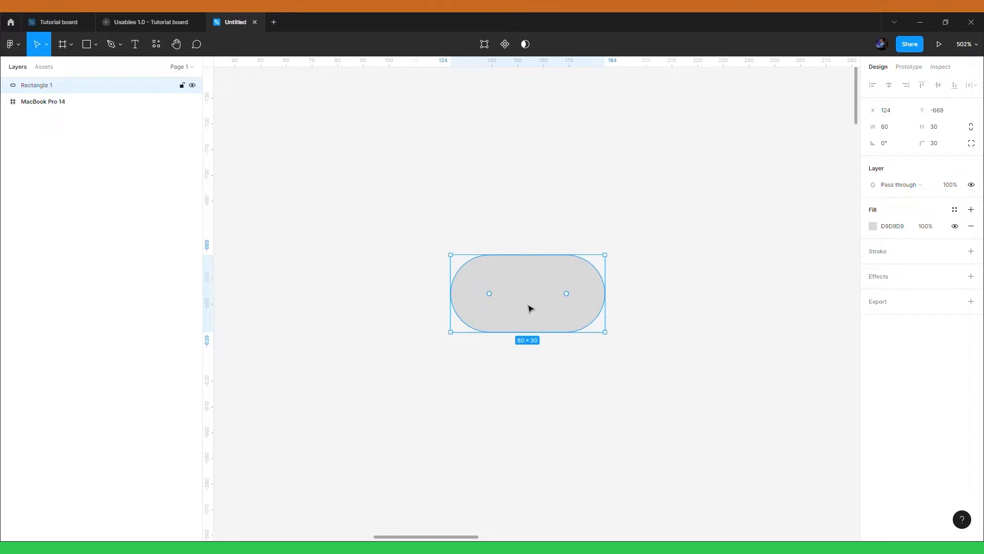
Step: Duplicate the pill shape in place
key("ctrl+d")
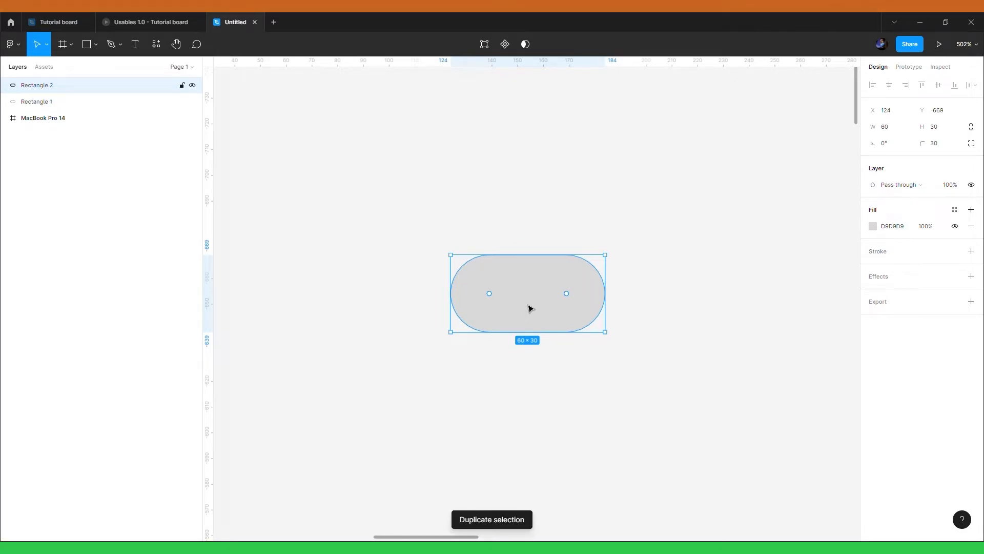
right_click(523, 308)
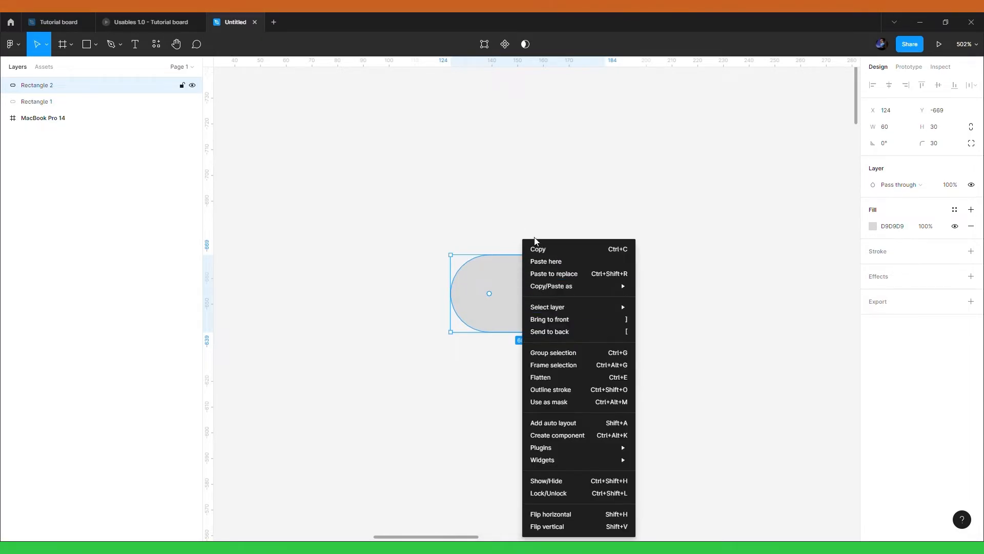
left_click(489, 349)
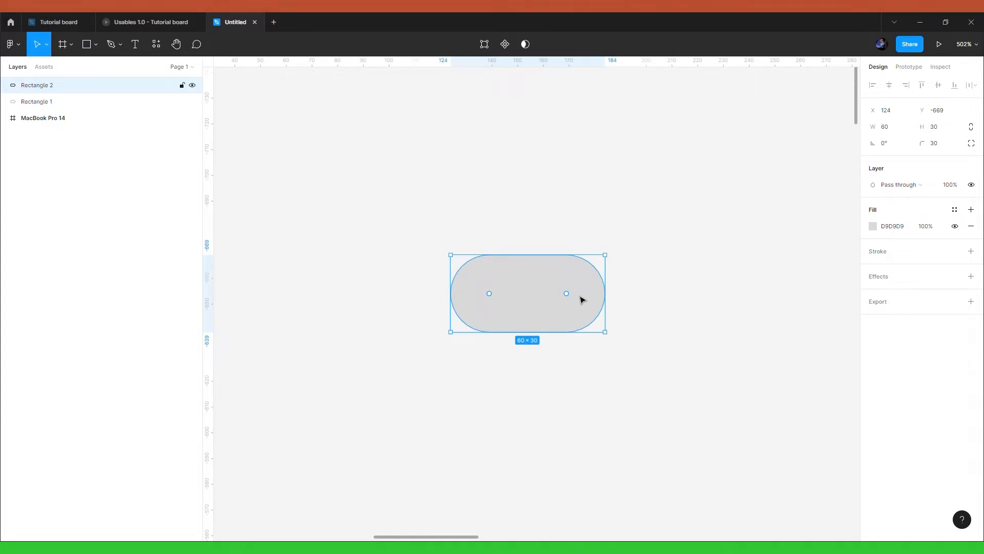
Step: Shrink the duplicate from its right side and set its width to 30 to make a circular knob
left_click_drag(605, 294, 544, 298)
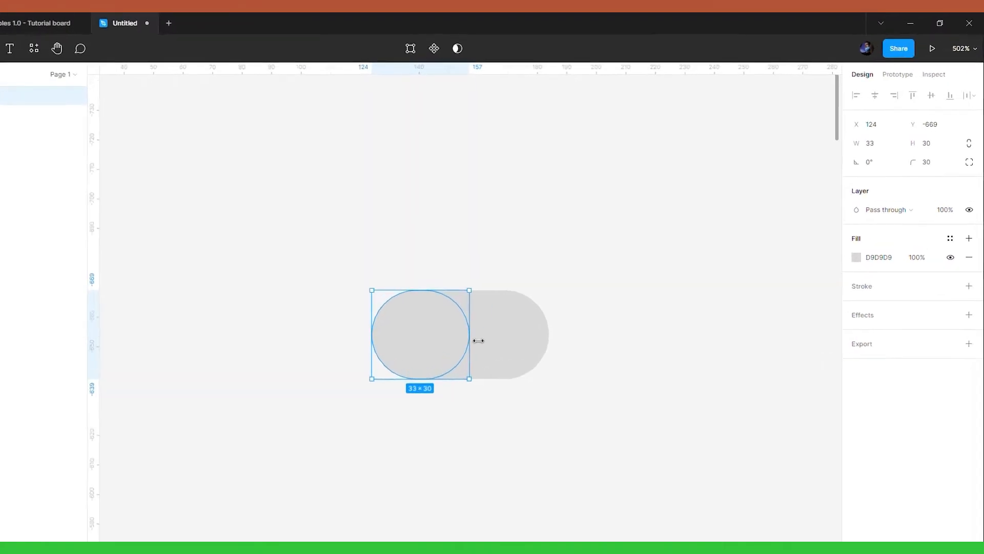
left_click(872, 143)
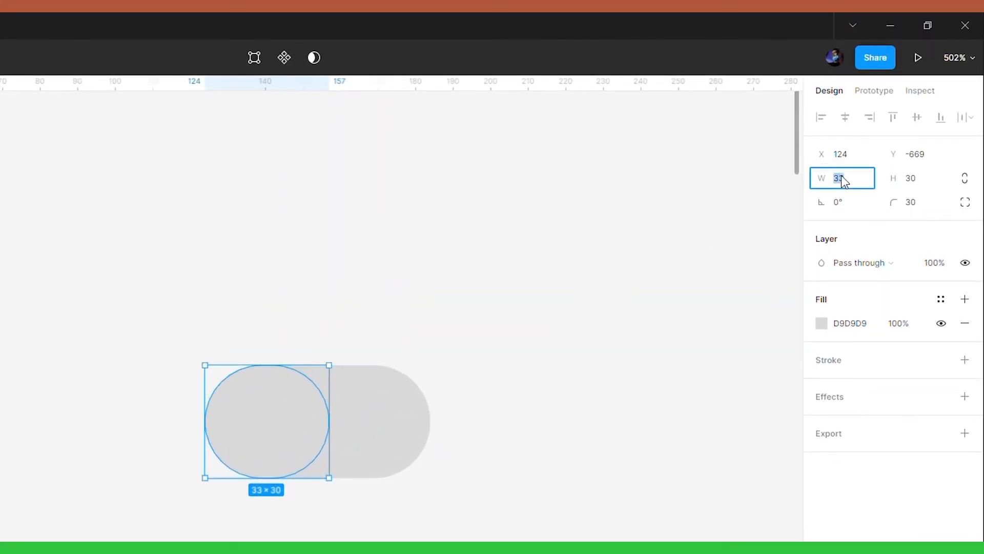
type("30")
key("Return")
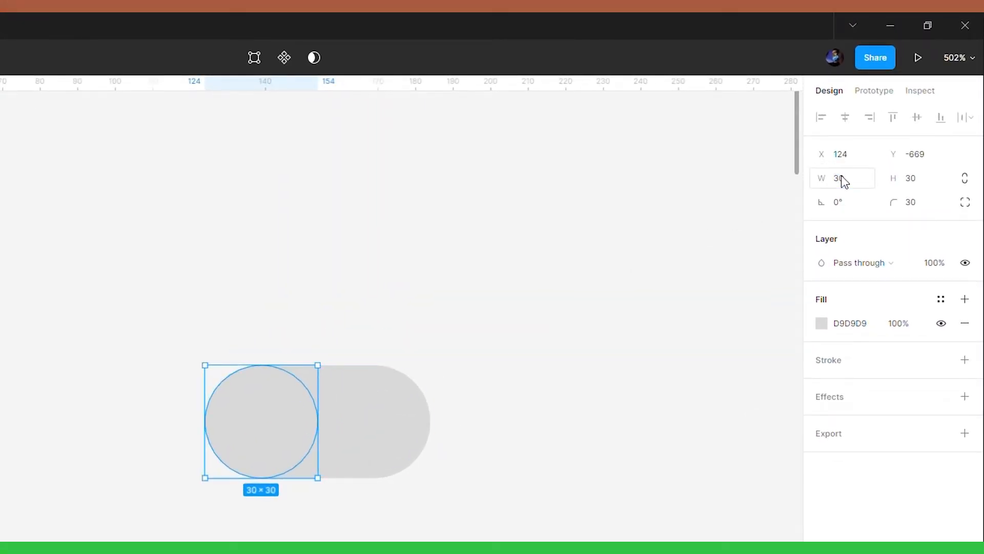
Step: Fill the pill-shaped track with the light lavender colour E0E3FF
left_click(417, 434)
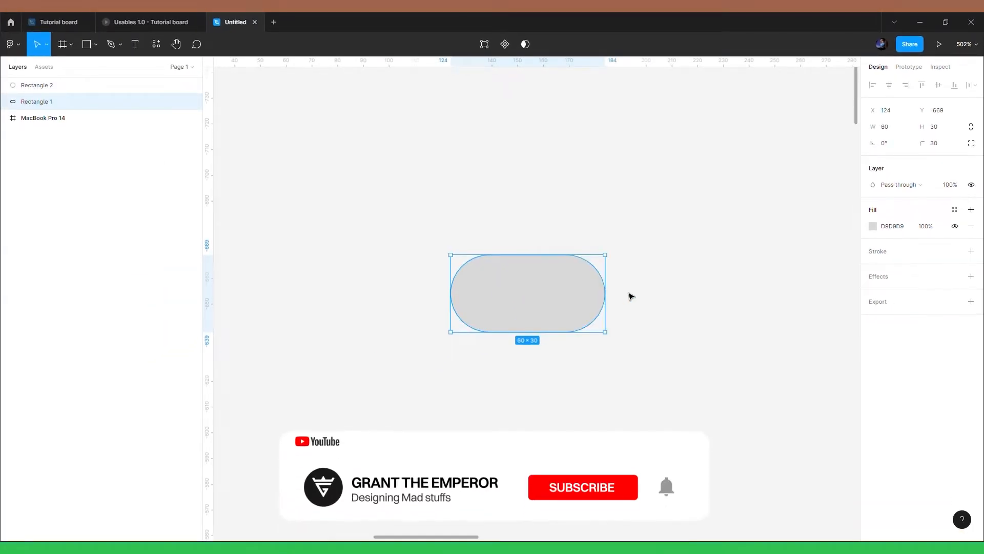
left_click(874, 226)
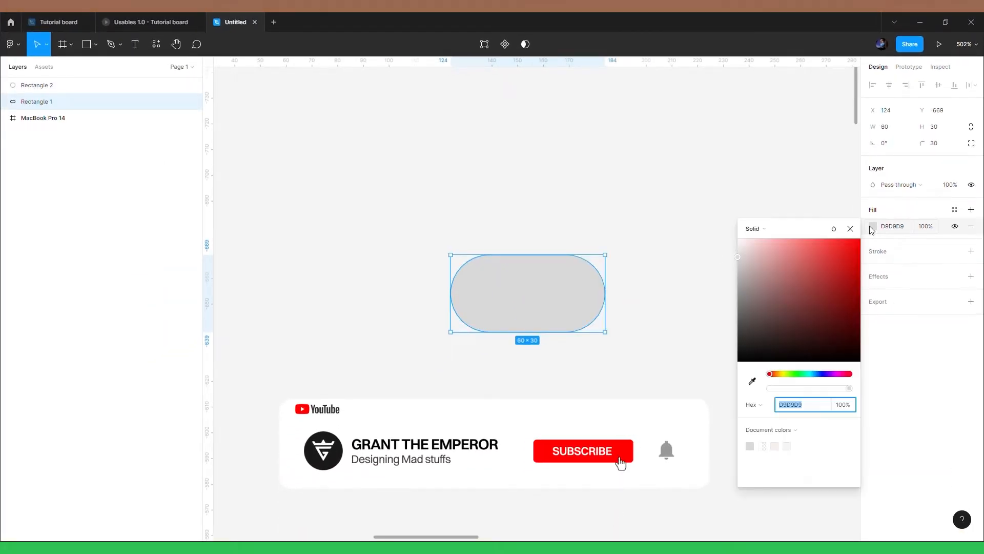
type("E0E3FF")
key("Return")
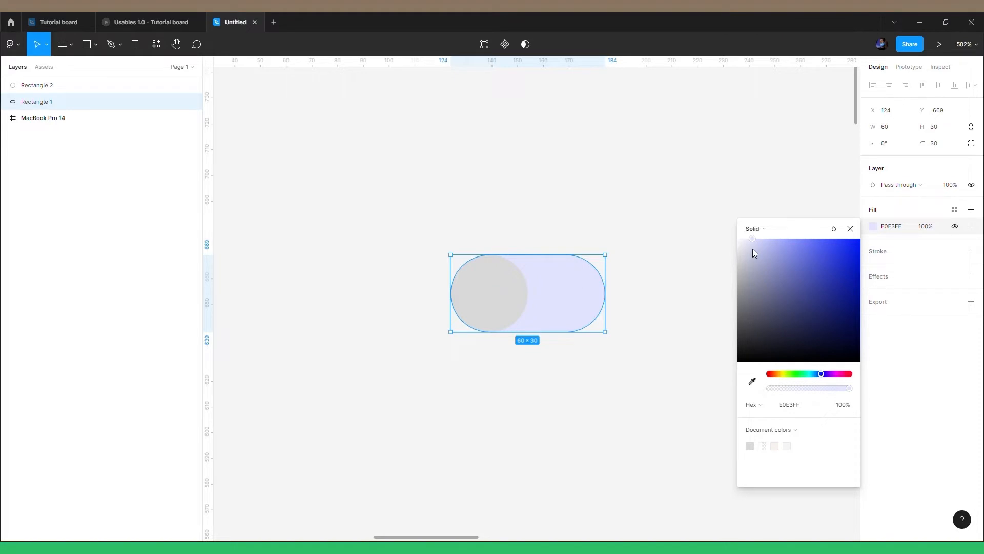
left_click(851, 229)
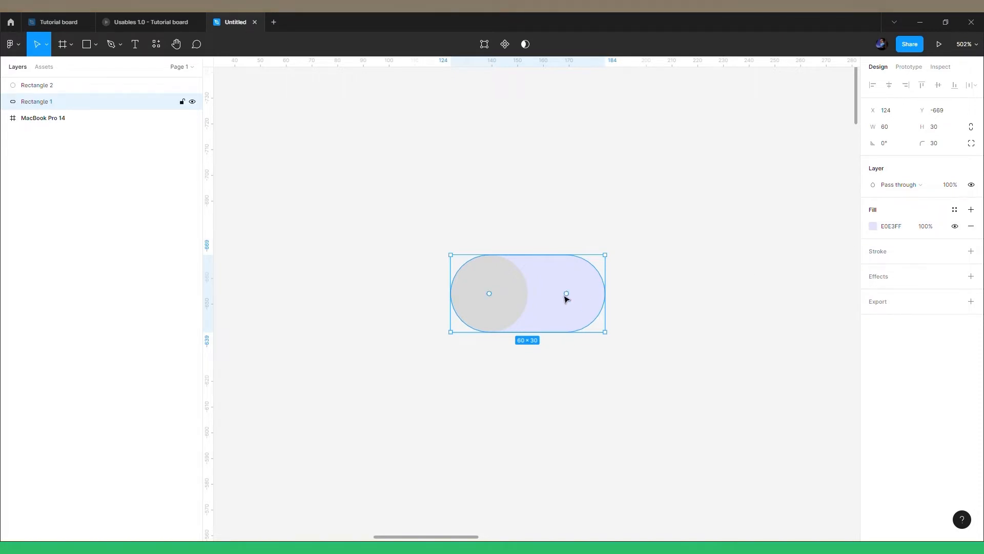
Step: Give the circular knob a black inside stroke of 1 and a white FFFFFF fill
left_click(508, 310)
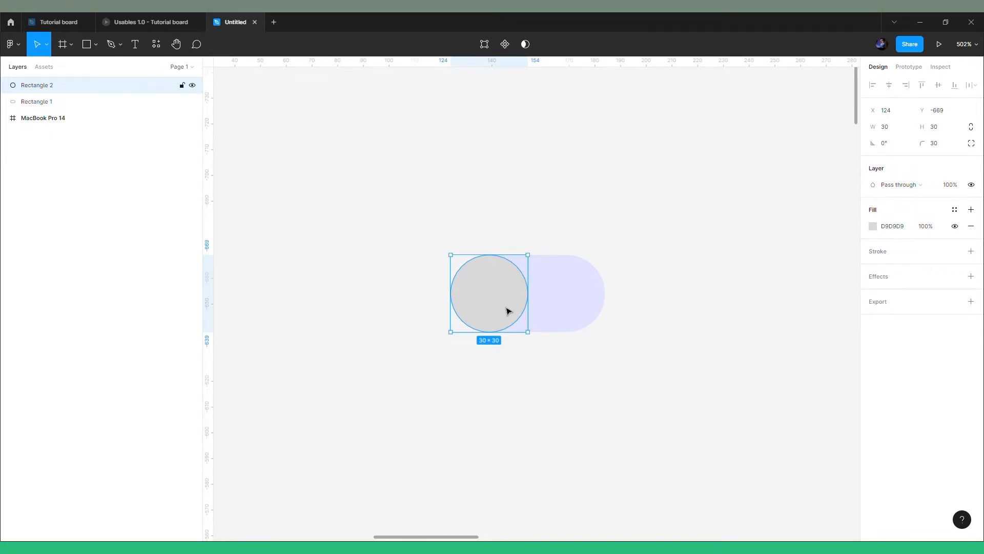
left_click(972, 251)
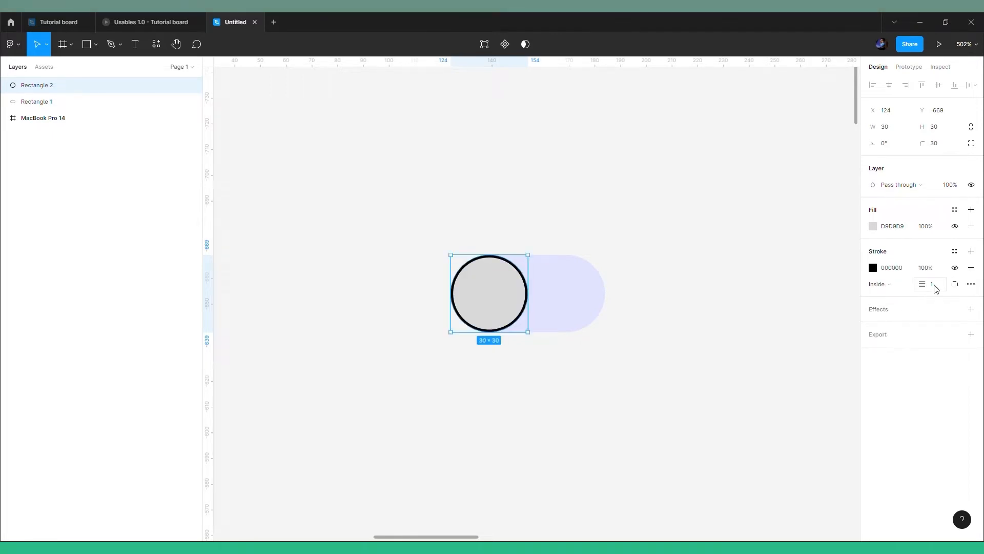
left_click(875, 228)
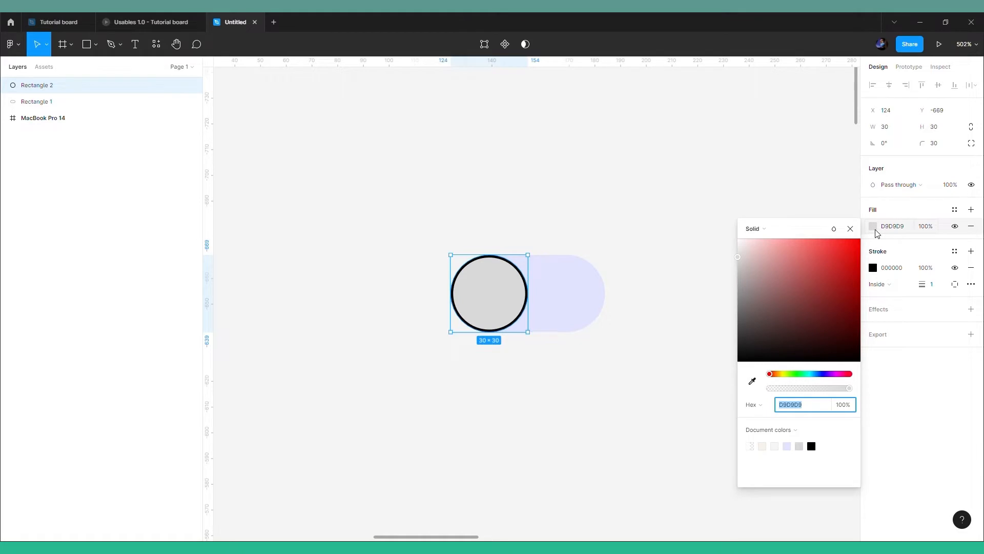
left_click_drag(765, 254, 716, 241)
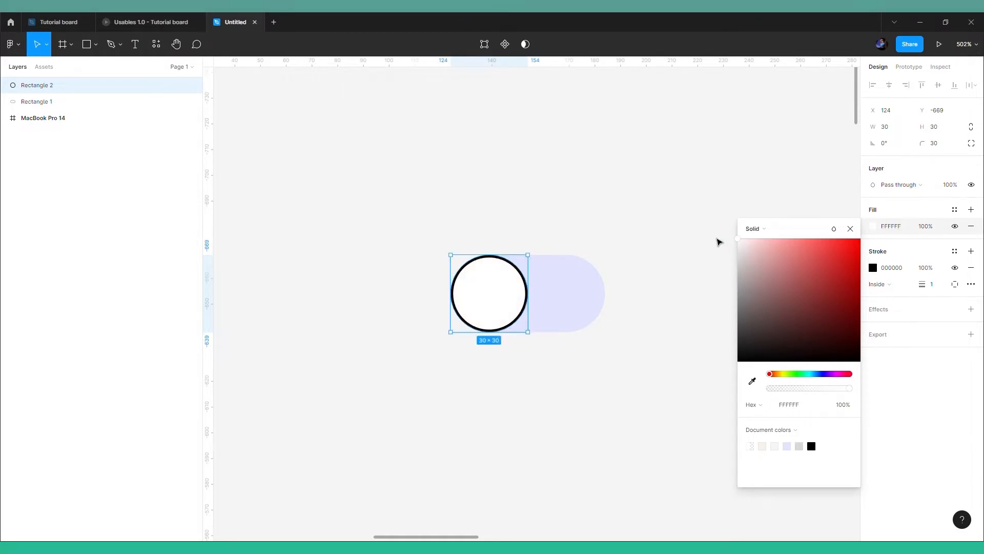
left_click(851, 229)
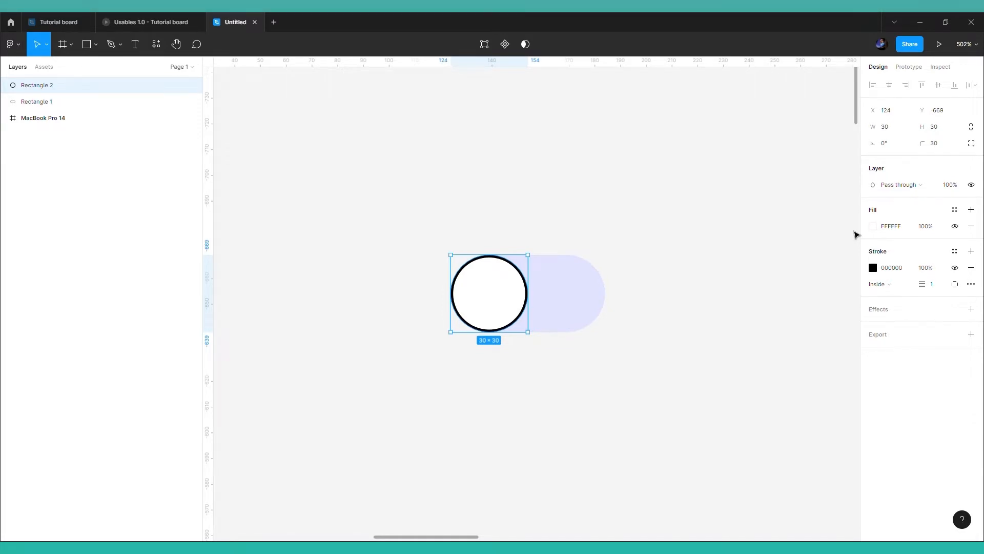
left_click(606, 400)
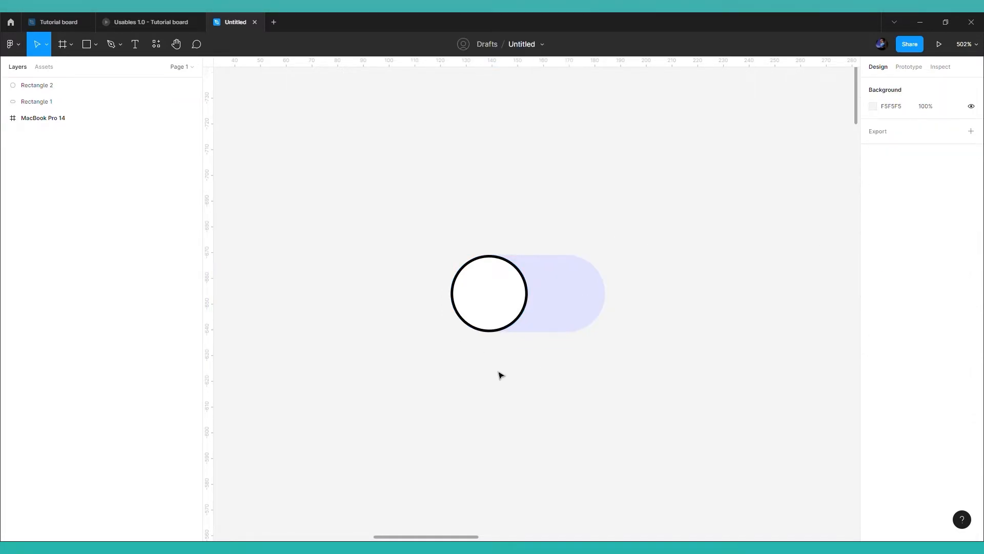
Step: Group the knob and track into one switch
scroll(501, 375, "down", 2)
scroll(501, 375, "up", 3)
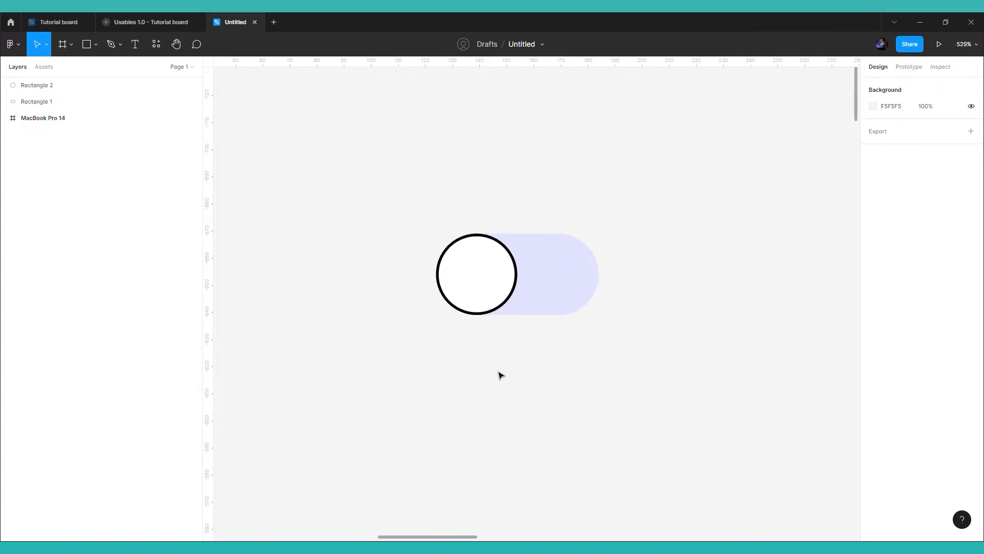
left_click_drag(450, 369, 651, 216)
key("ctrl+g")
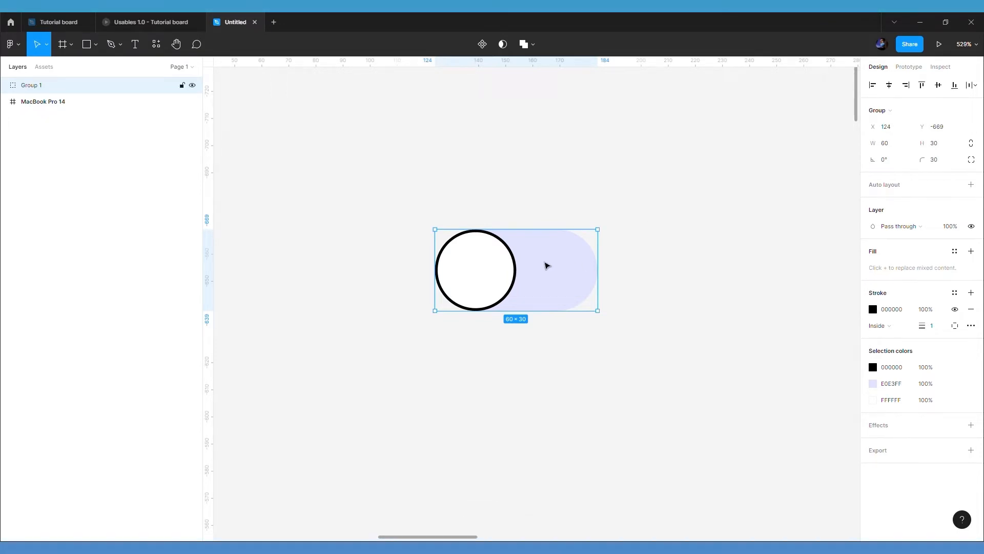
Step: Duplicate the switch group directly below the original and stretch the copy's knob rightward to a width of 36
left_click_drag(540, 266, 539, 364)
double_click(494, 383)
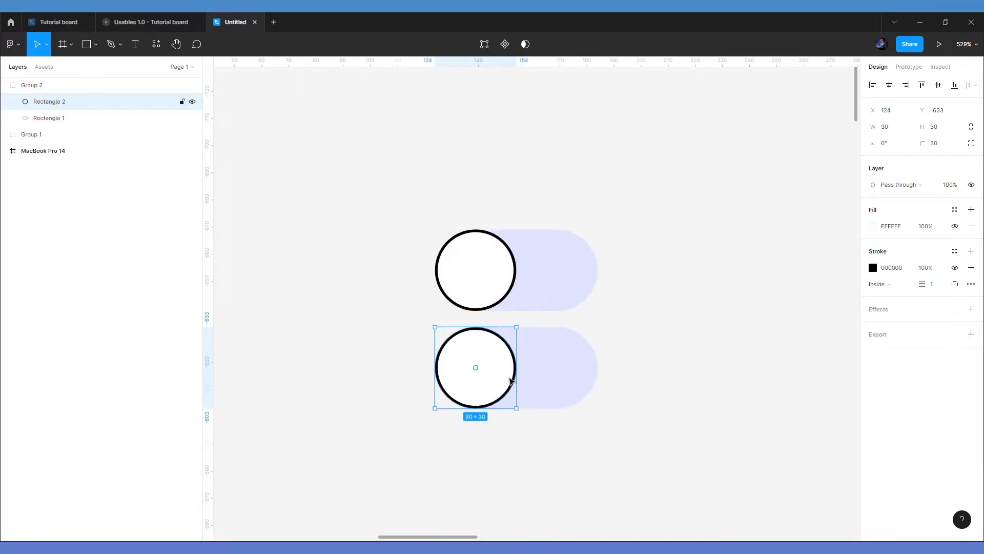
left_click_drag(523, 378, 540, 378)
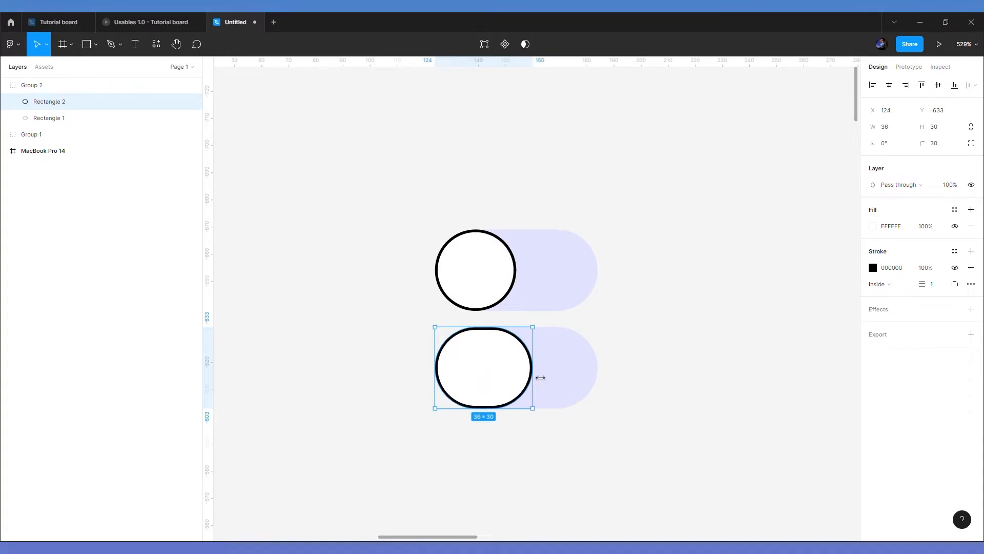
left_click(538, 435)
Step: Duplicate the second switch directly below it and stretch the new copy's knob rightward to a width of 44
scroll(539, 435, "down", 3)
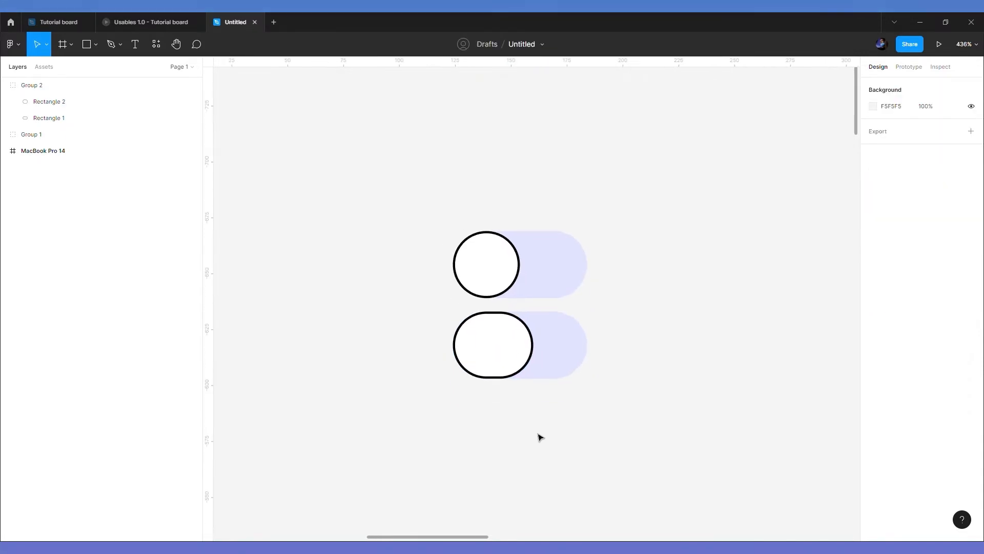
left_click_drag(487, 387, 577, 305)
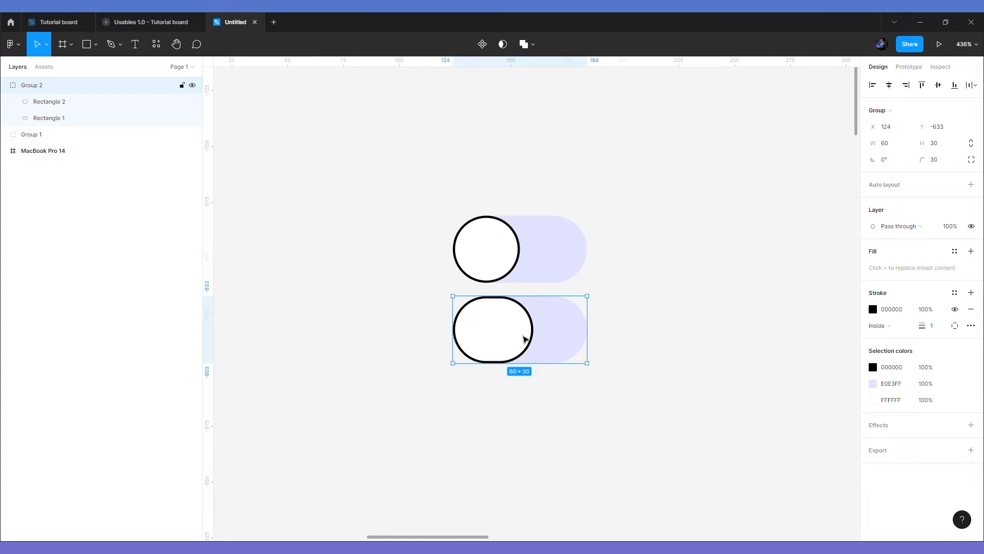
left_click_drag(525, 339, 560, 419)
double_click(515, 422)
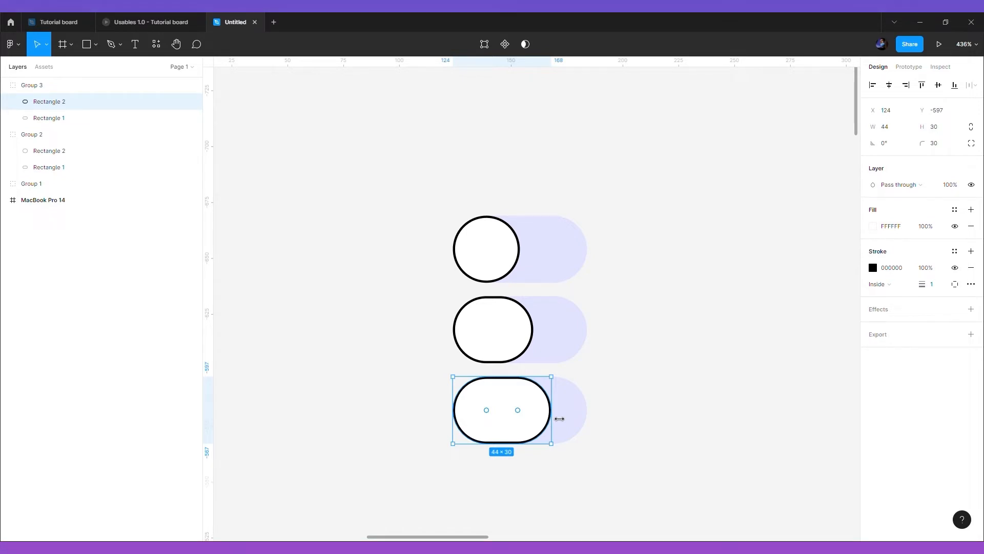
scroll(559, 419, "down", 5)
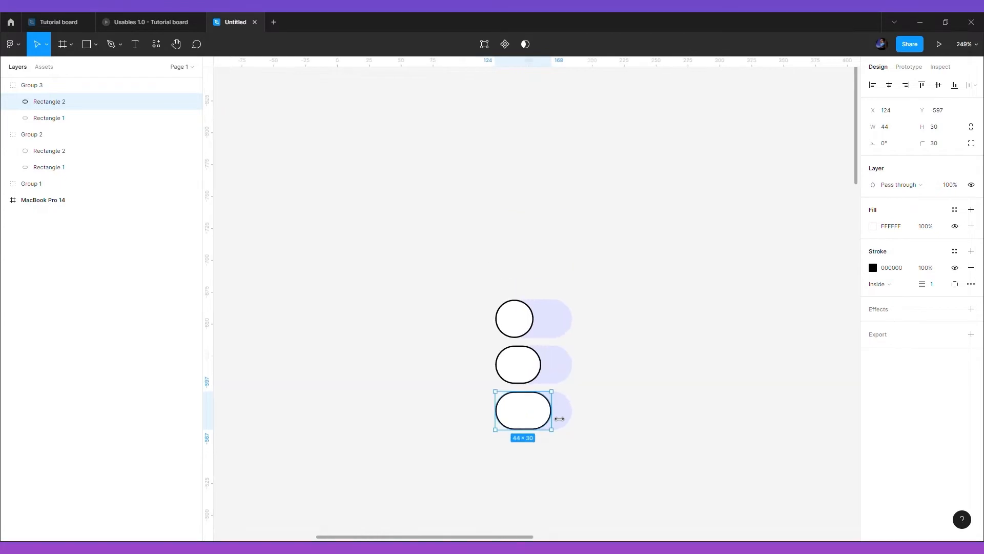
left_click(528, 409)
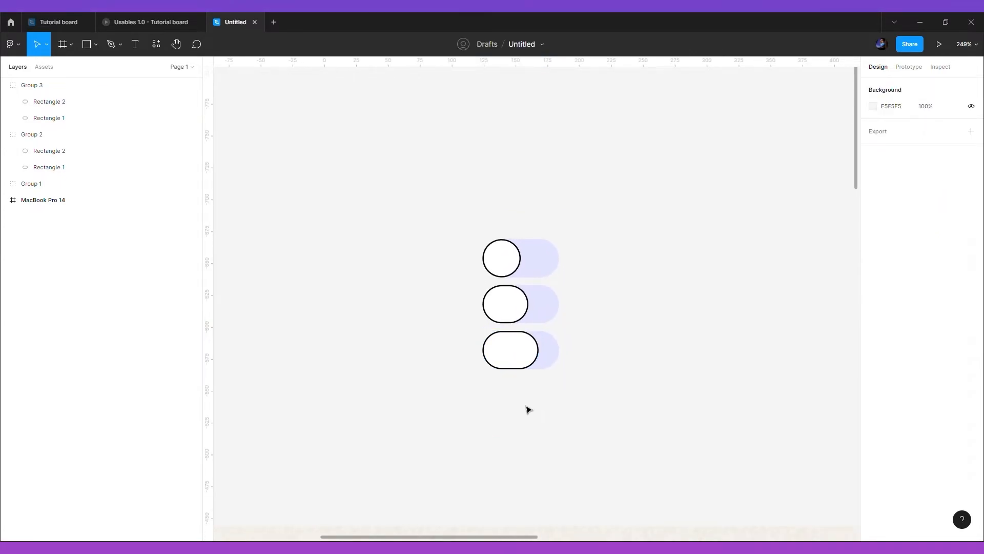
left_click_drag(469, 404, 618, 195)
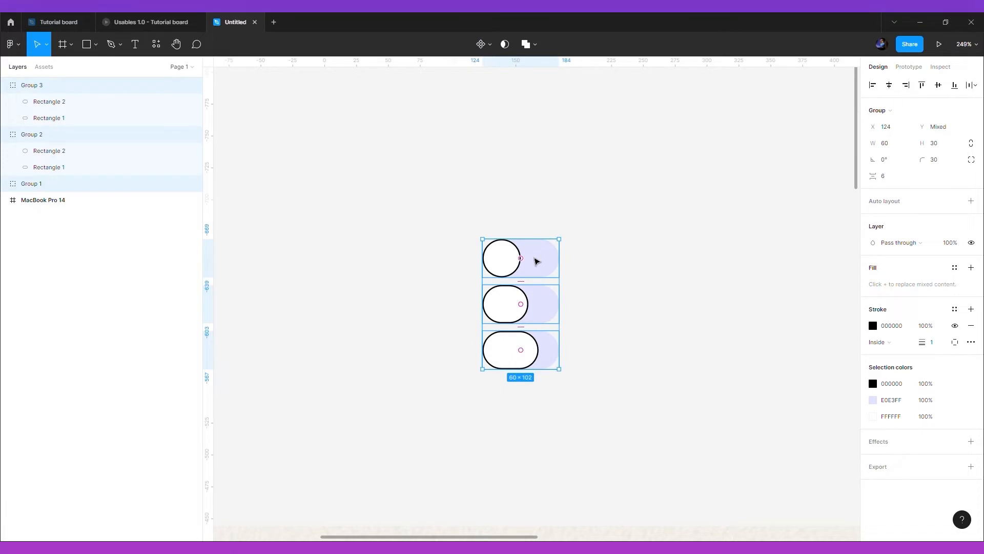
left_click_drag(537, 261, 638, 263)
key("ctrl+z")
Step: Add a second fill of black 000000 at 4% opacity to the middle switch's track
left_click(538, 319)
scroll(538, 319, "up", 4)
double_click(576, 308)
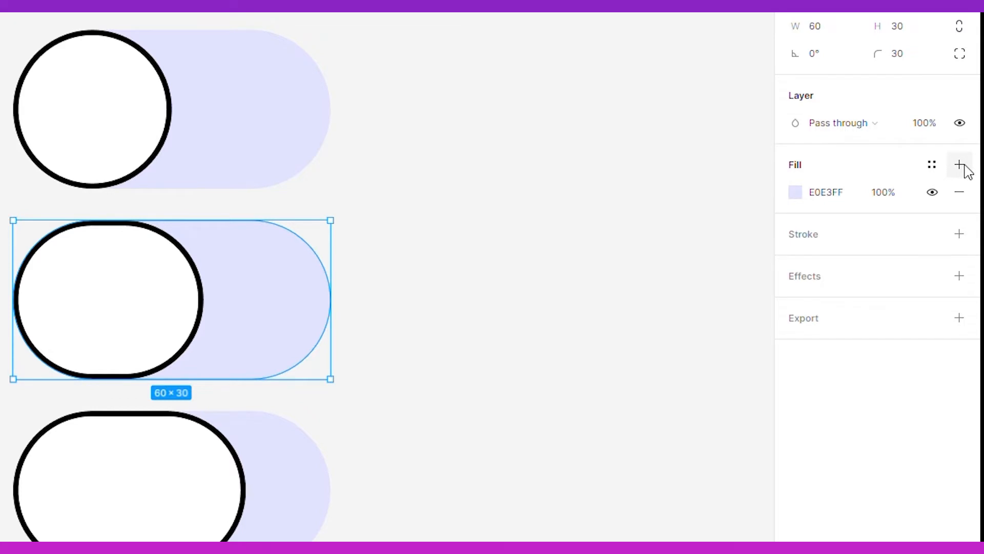
left_click(960, 165)
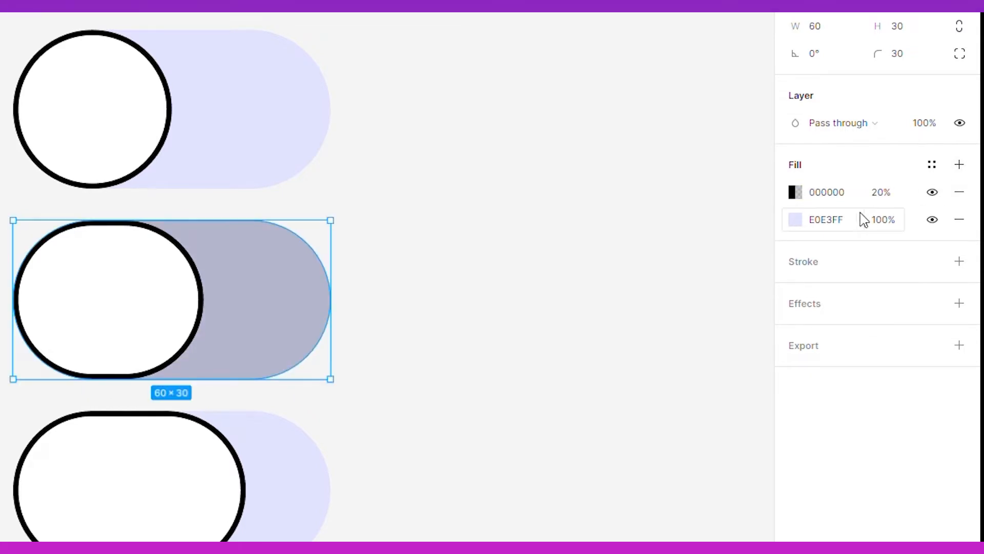
left_click(880, 193)
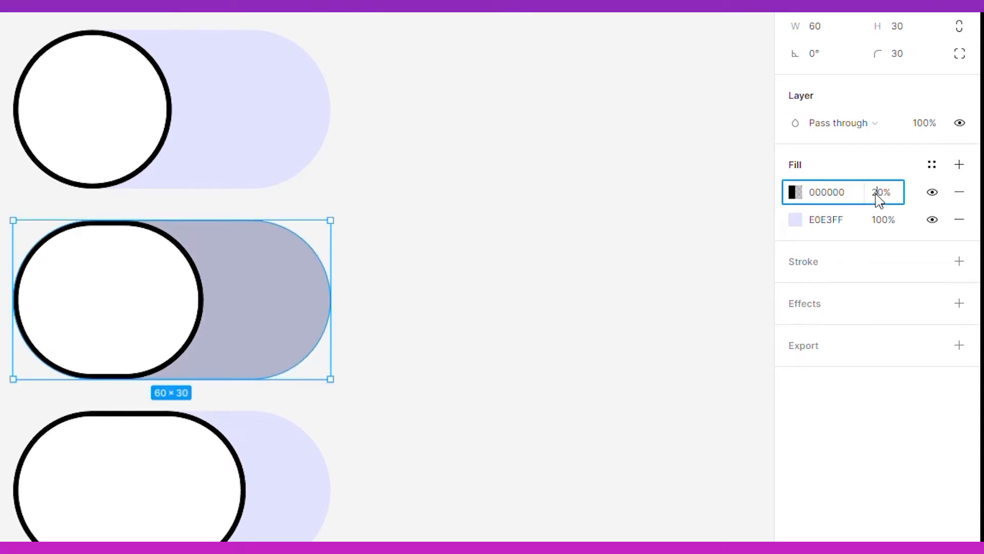
type("4")
key("Return")
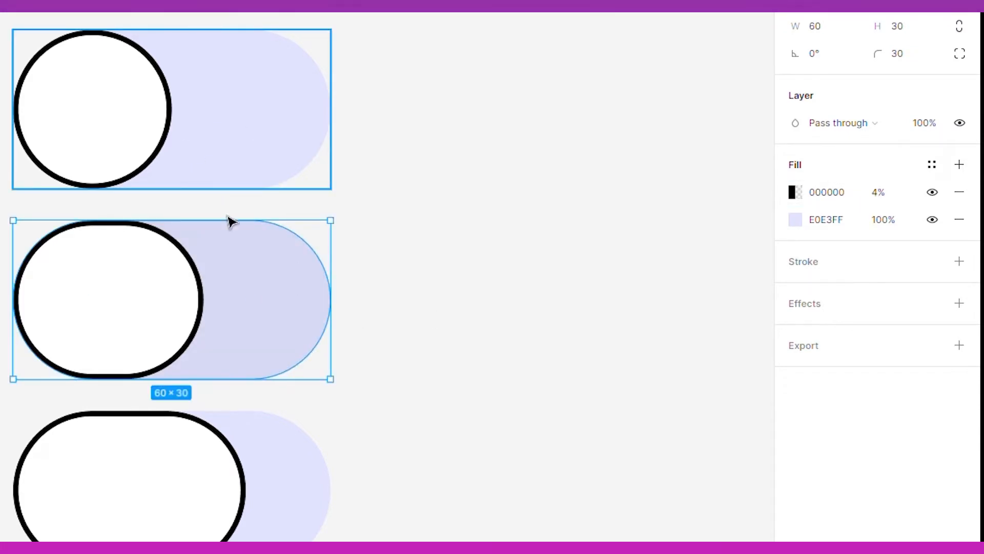
Step: Add a second fill of black 000000 at 6% opacity to the lowest switch's track
left_click(289, 457)
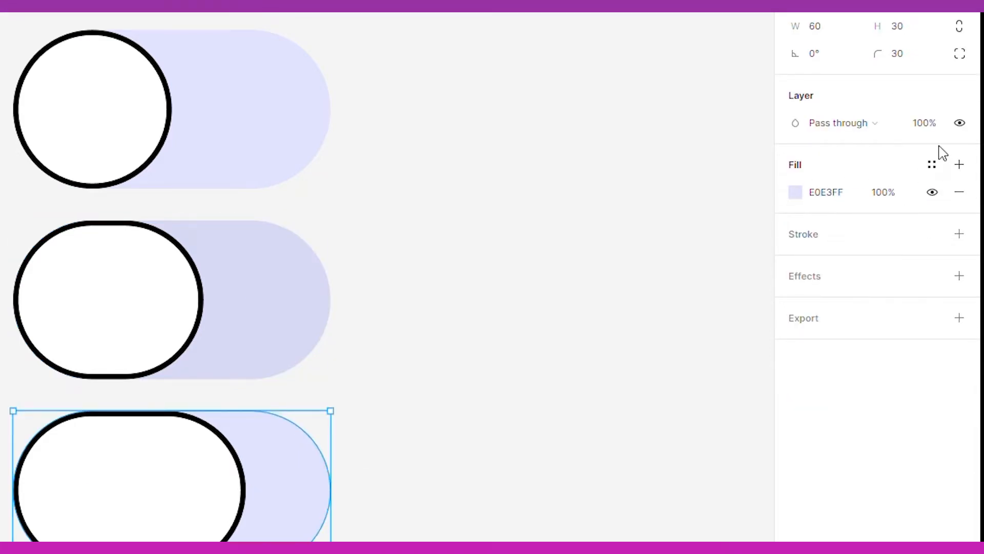
left_click(957, 169)
left_click(892, 199)
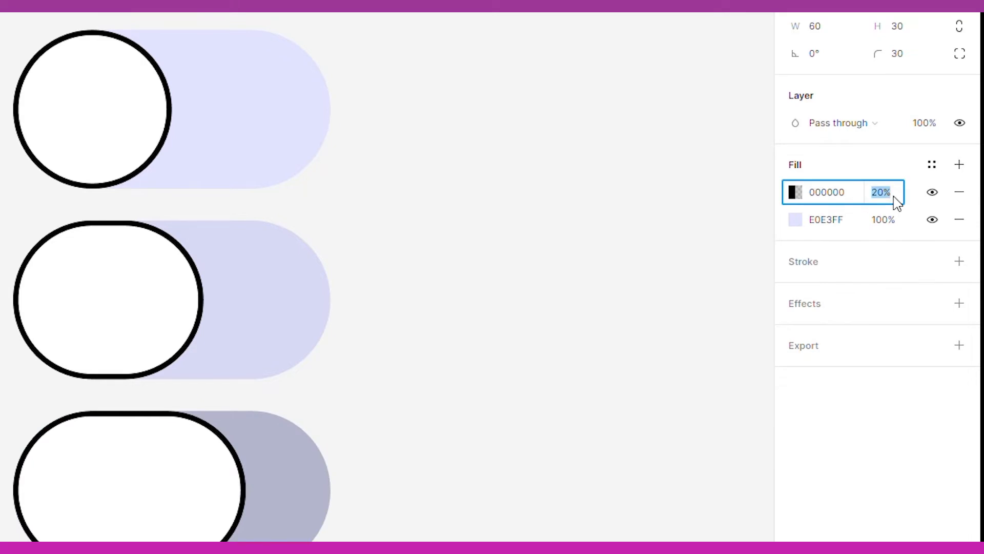
type("6")
key("Return")
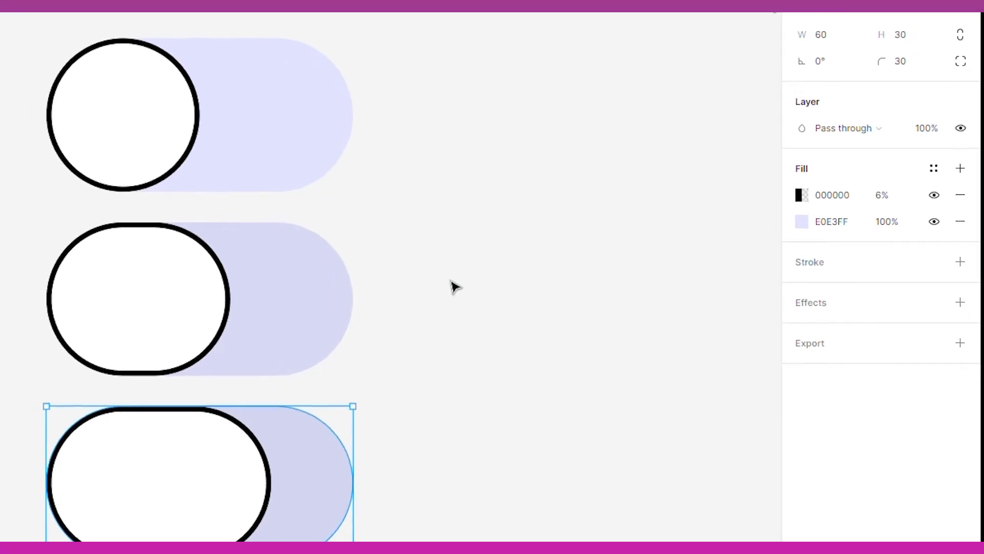
left_click(455, 287)
Step: Add a drop shadow to the lowest switch group with a Y offset of 0 and a blur of 10
left_click(268, 475)
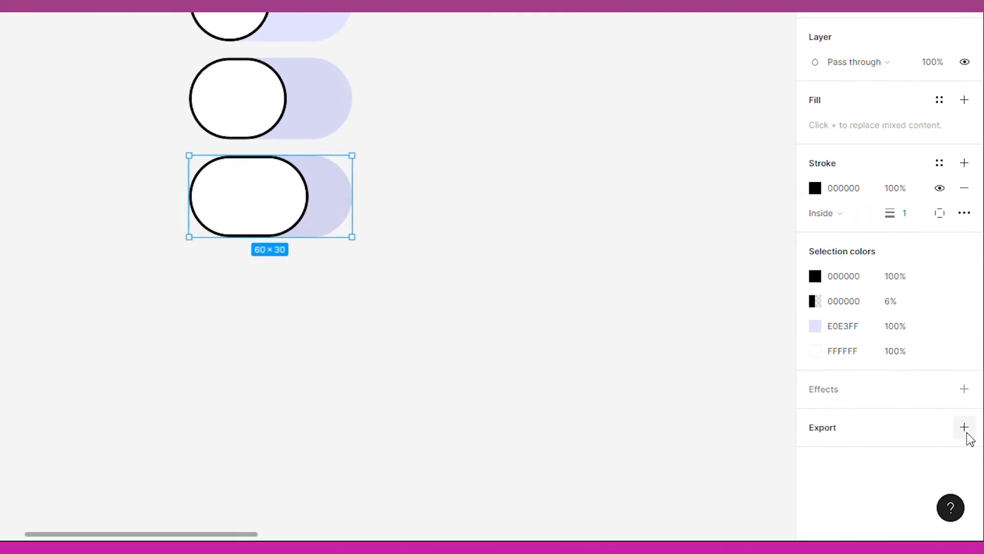
left_click(964, 389)
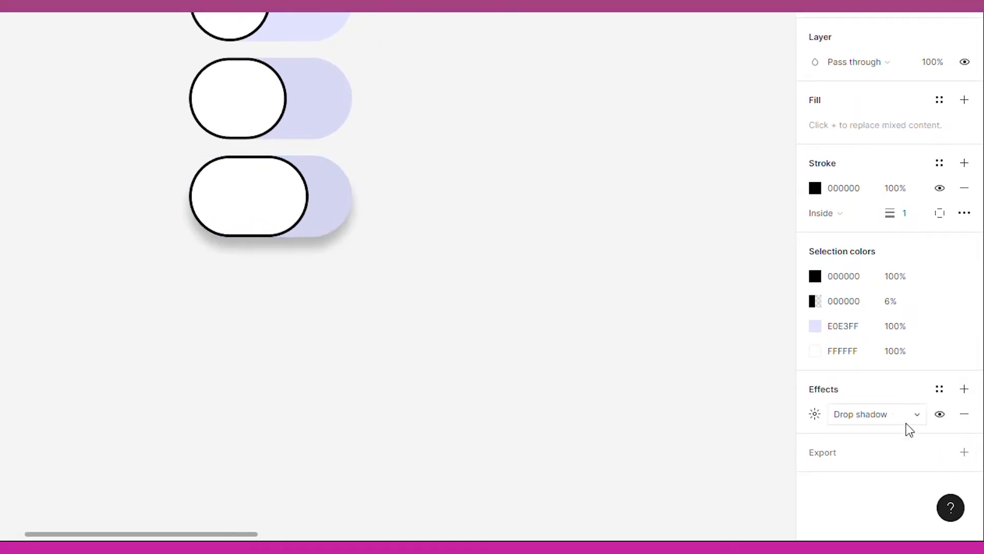
left_click(816, 414)
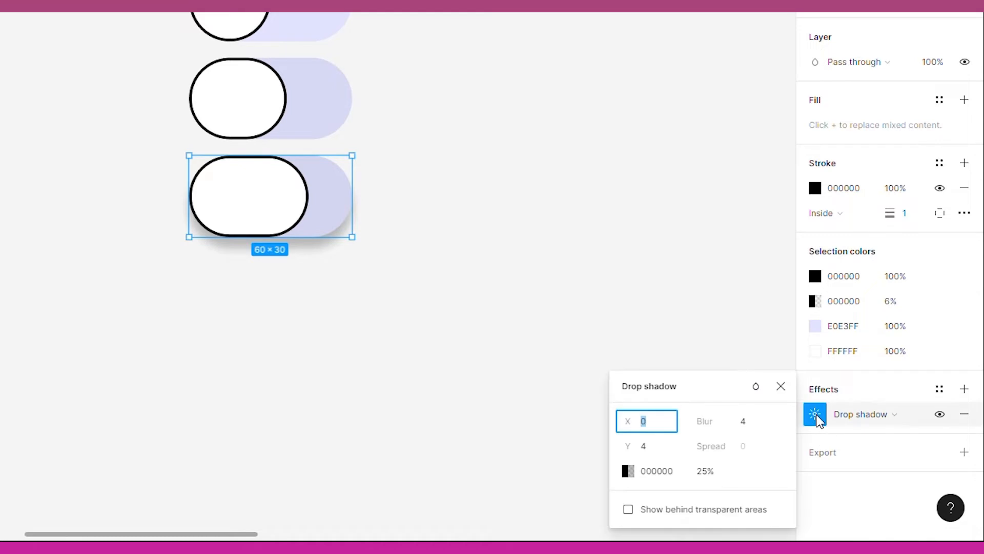
left_click(657, 454)
type("0")
key("Return")
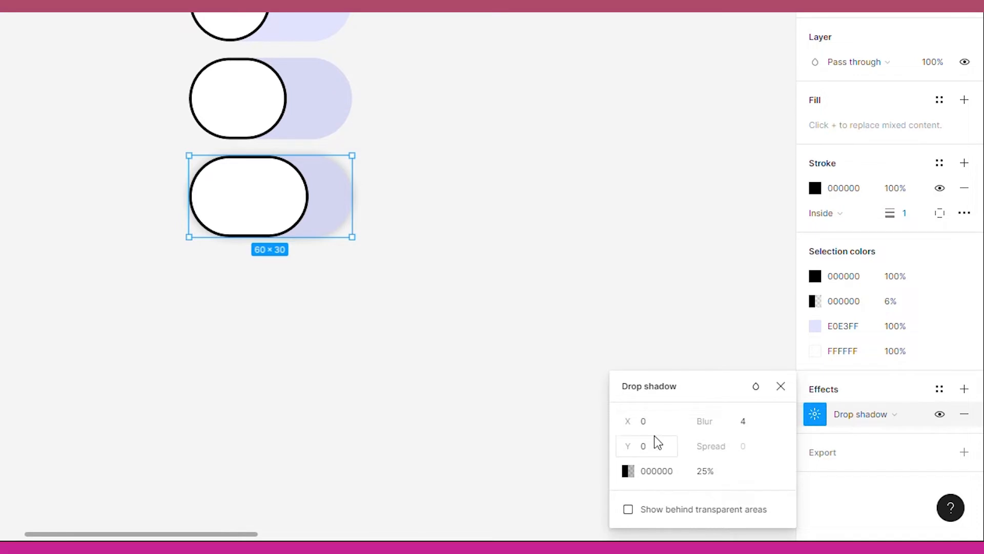
left_click(761, 423)
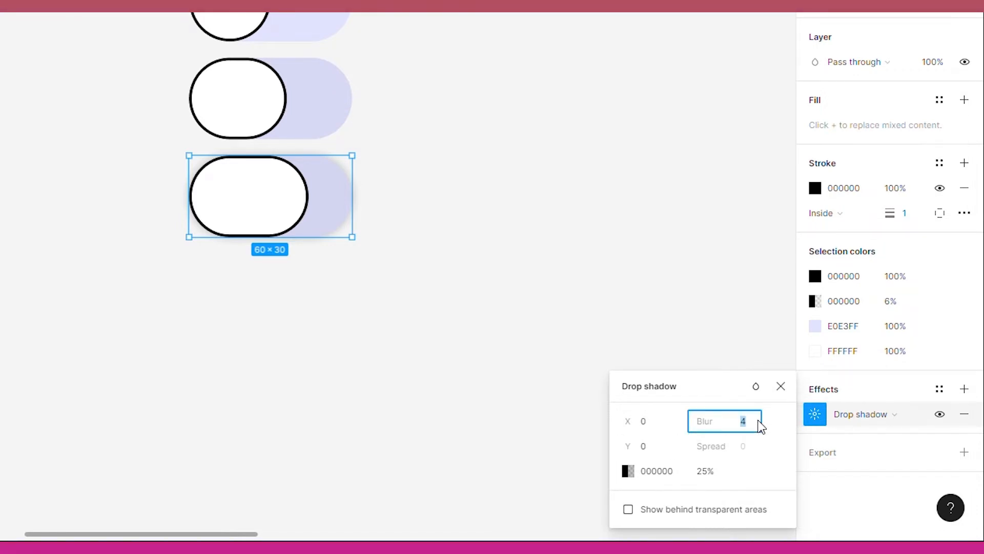
type("10")
key("Return")
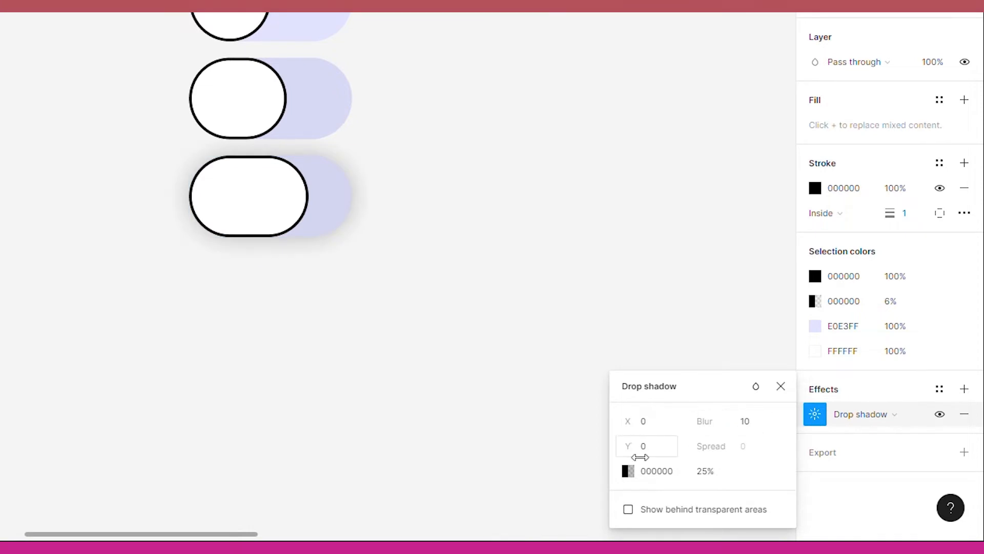
Step: Set the drop shadow colour of the lowest switch to green 34D085 at 100% opacity
left_click(628, 471)
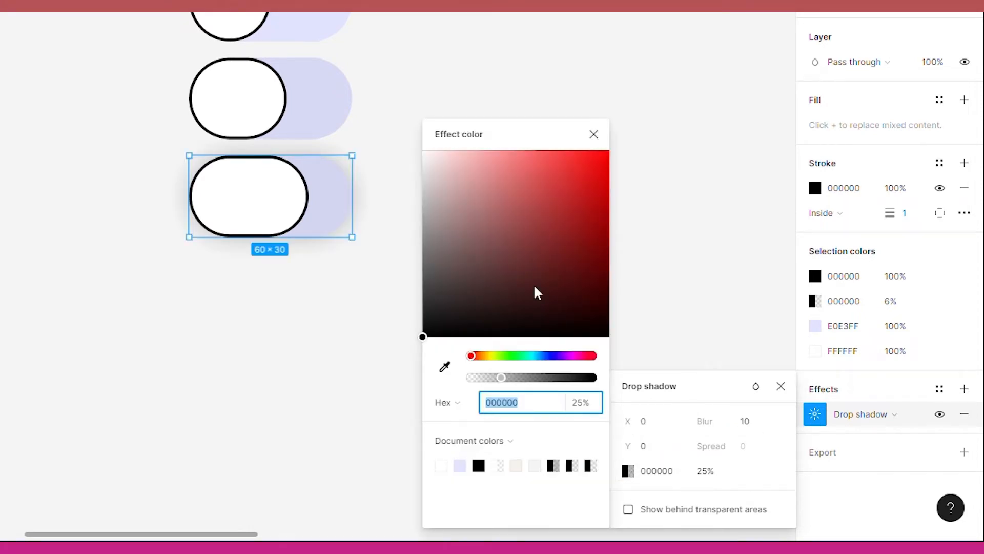
left_click(517, 356)
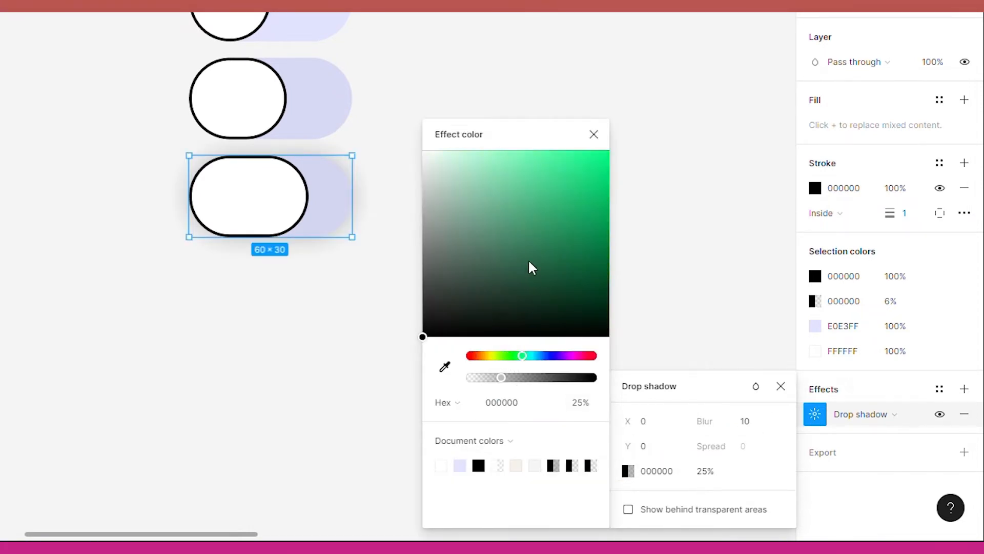
left_click_drag(530, 263, 563, 189)
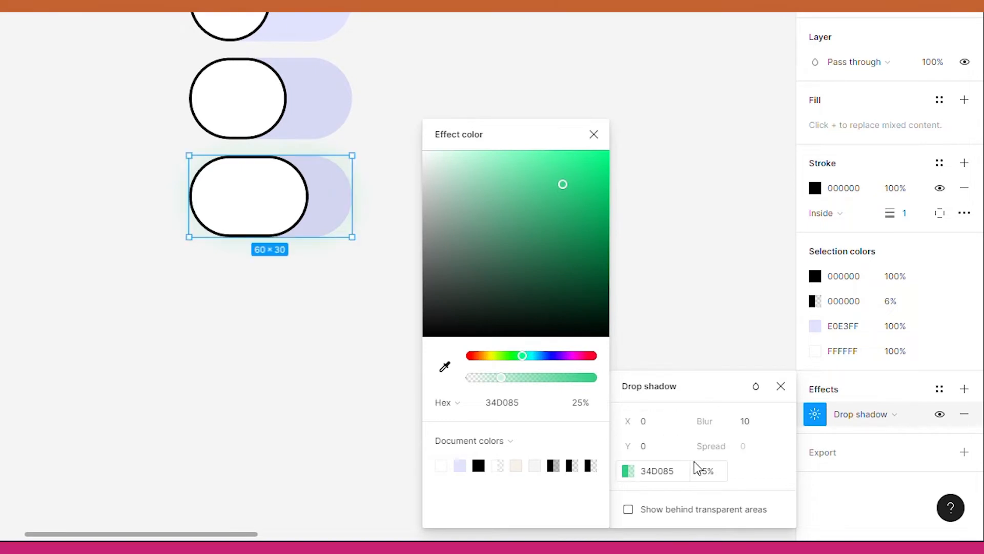
left_click(710, 471)
type("100")
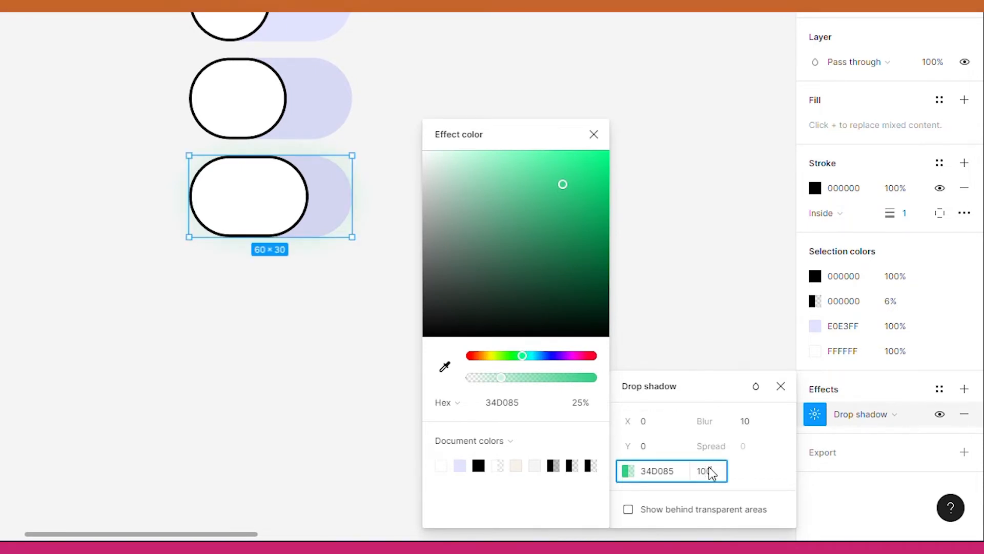
key("Return")
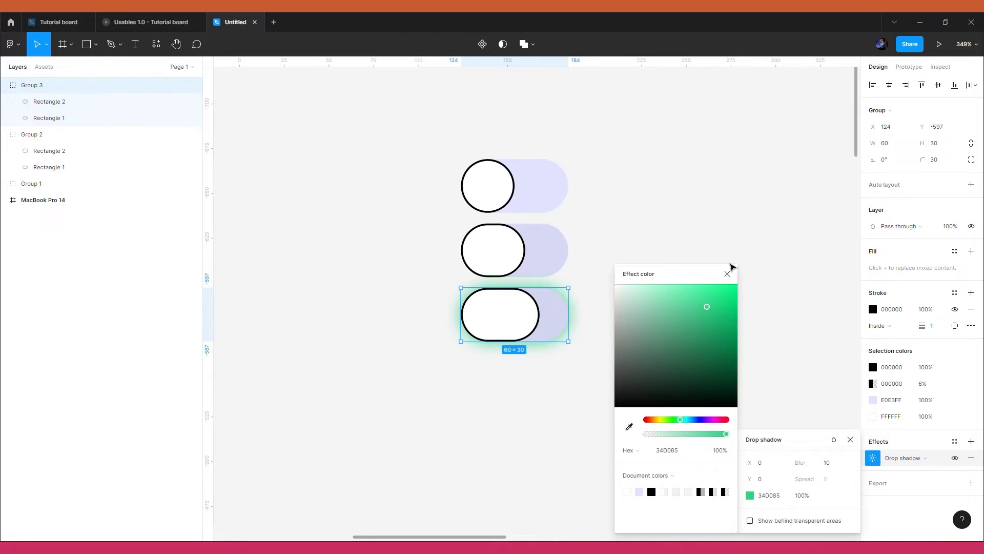
left_click(728, 273)
left_click(525, 378)
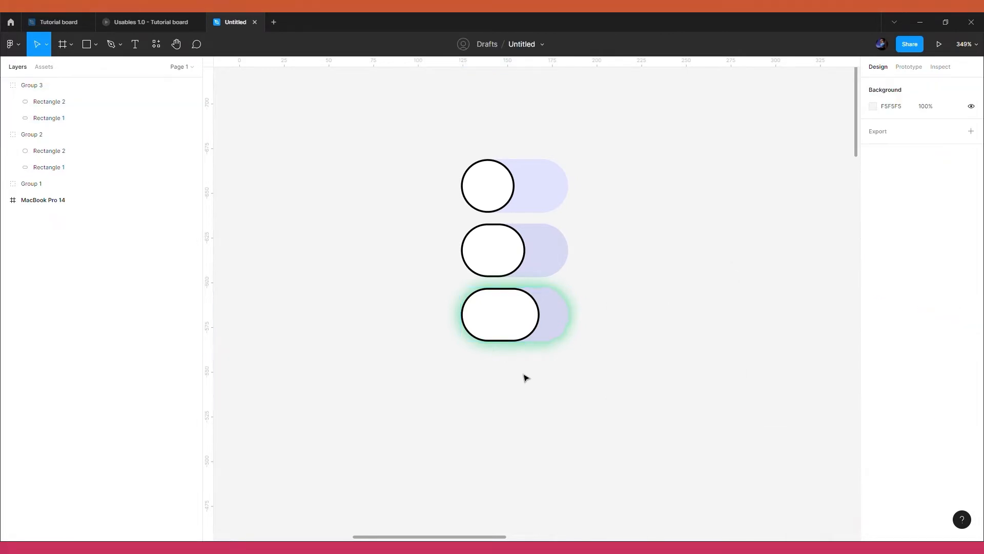
Step: Duplicate the three switches as a set 15 px below the originals, and move all six switches upward on the canvas
scroll(525, 378, "down", 2)
left_click_drag(482, 377, 623, 182)
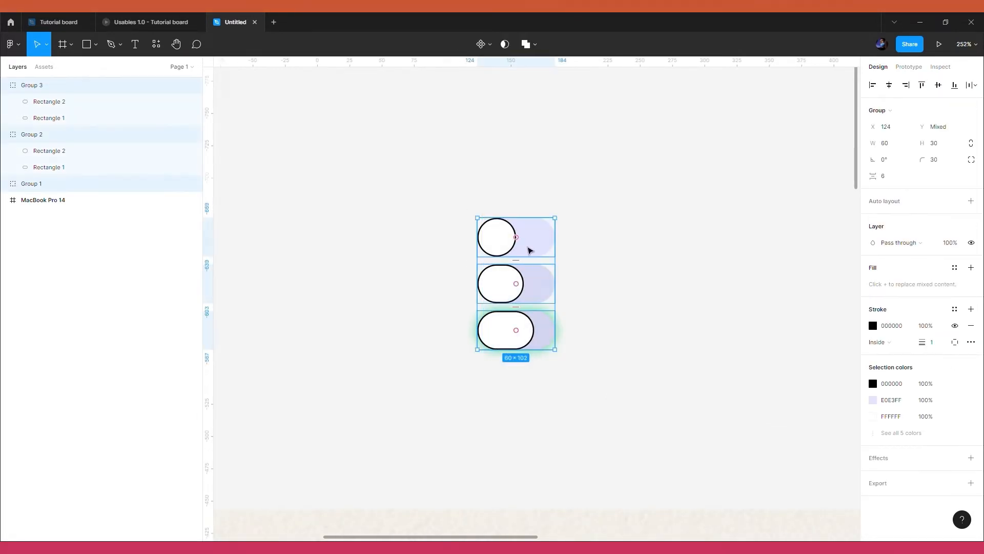
left_click_drag(530, 251, 531, 402)
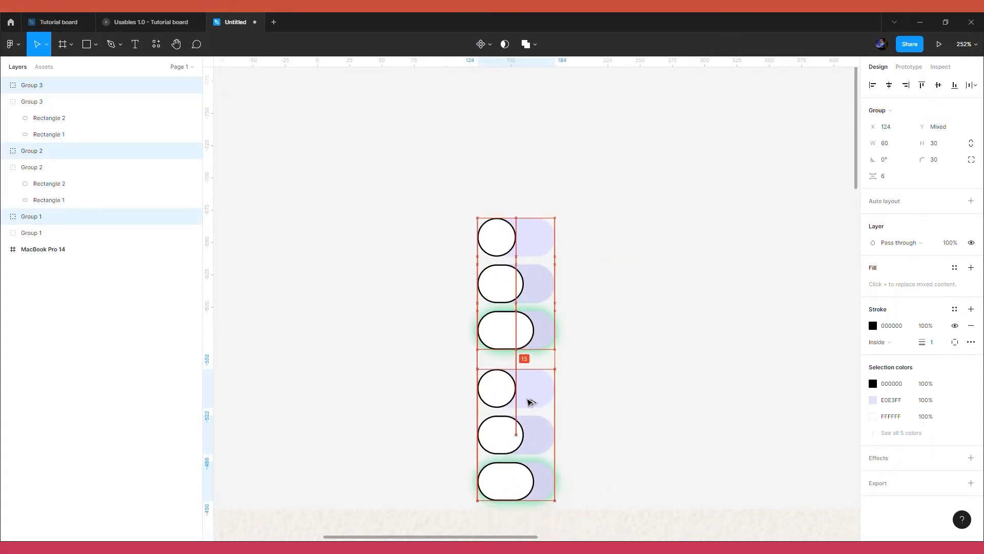
left_click(429, 250)
left_click_drag(416, 204, 559, 503)
left_click_drag(516, 400, 512, 307)
Step: Move the round knob of the first duplicated switch to the right end of its track, at X 154
scroll(513, 290, "up", 5)
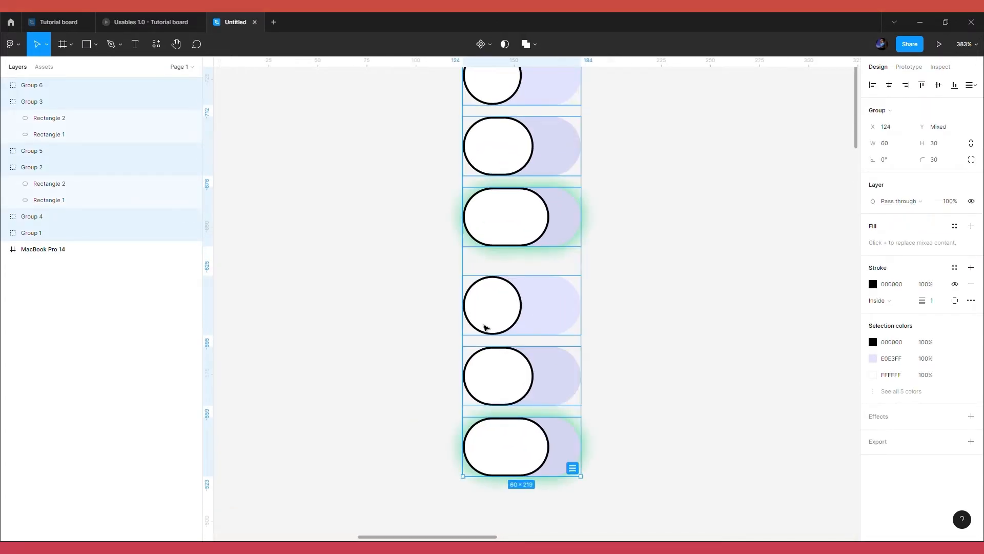
double_click(486, 324)
key("shift+Right")
key("shift+Right")
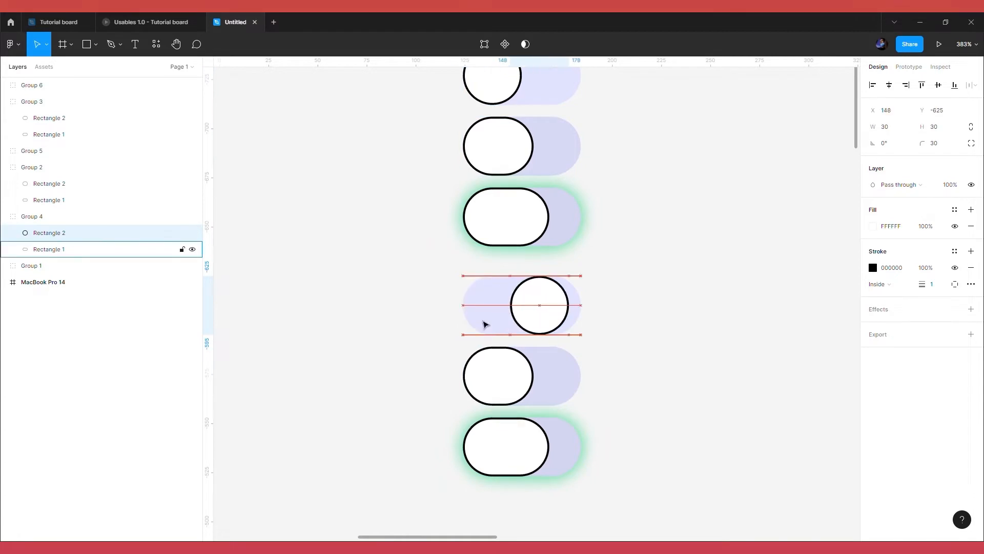
key("shift+Right")
key("Left")
key("Left")
key("Left")
key("Left")
key("Left")
key("Left")
key("Right")
key("Right")
key("Right")
key("Right")
key("Right")
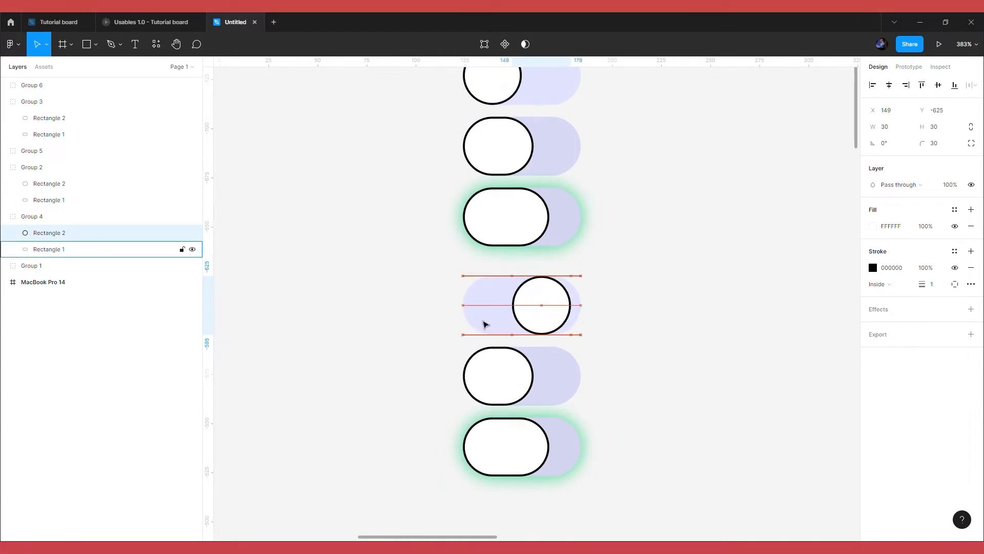
key("Right")
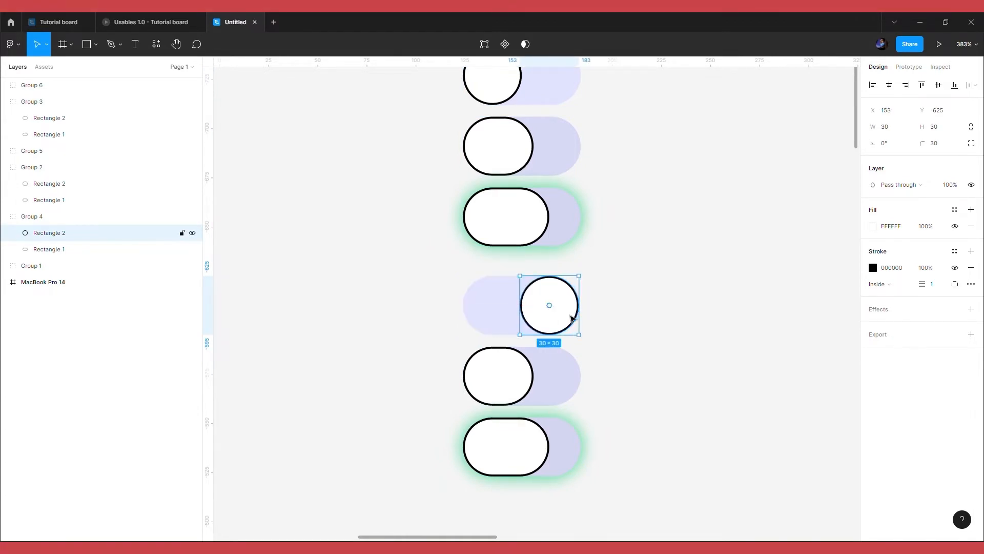
scroll(576, 319, "up", 5, "ctrl")
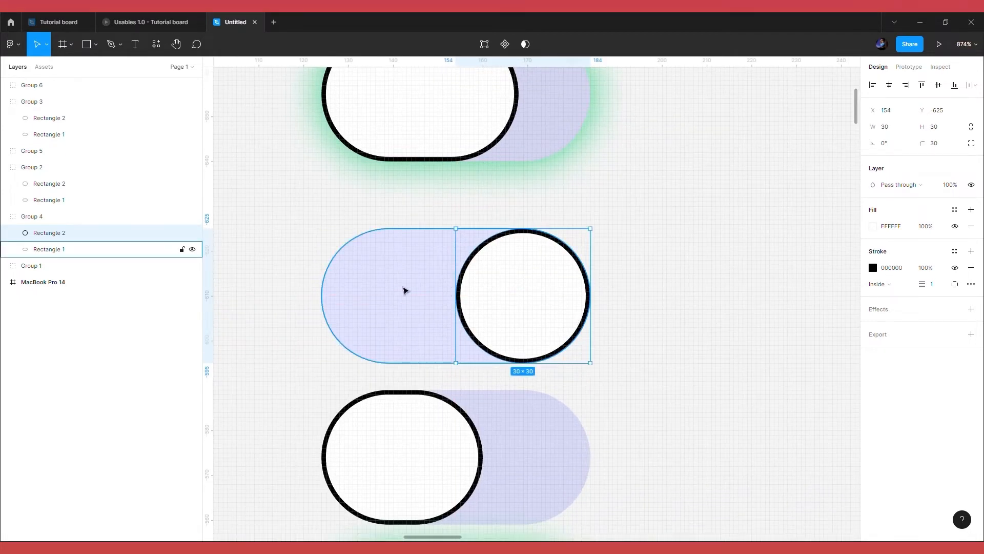
Step: Move the knob of the second duplicated switch to the right end of its track, at X 148
scroll(405, 288, "down", 5, "ctrl")
double_click(406, 384)
key("shift+Right")
key("shift+Right")
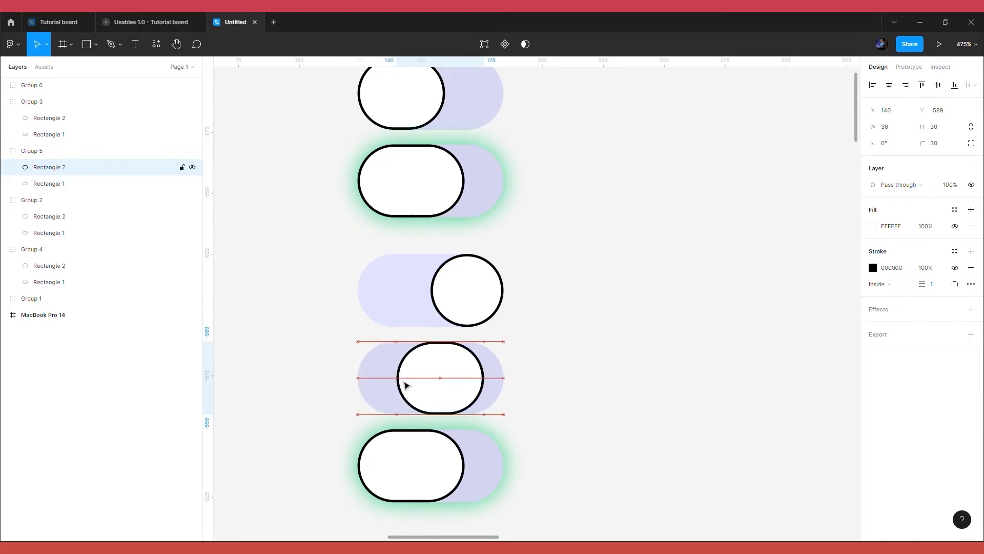
key("Right")
key("Right")
key("Right")
key("Right")
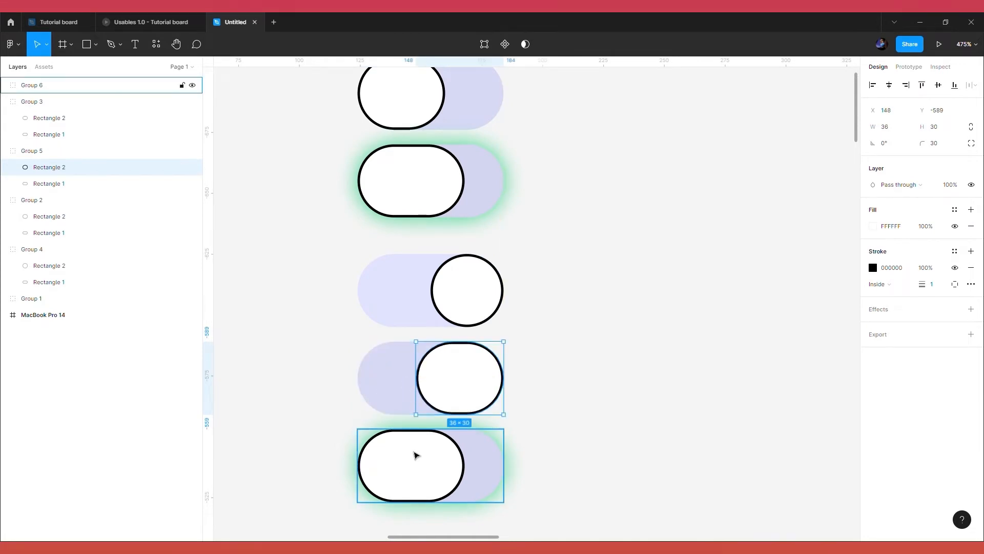
Step: Move the knob of the green-glowing duplicated switch to the right end of its track, at X 140
double_click(413, 455)
key("shift+Right")
key("Right")
key("Right")
key("Right")
key("Right")
key("Right")
key("Right")
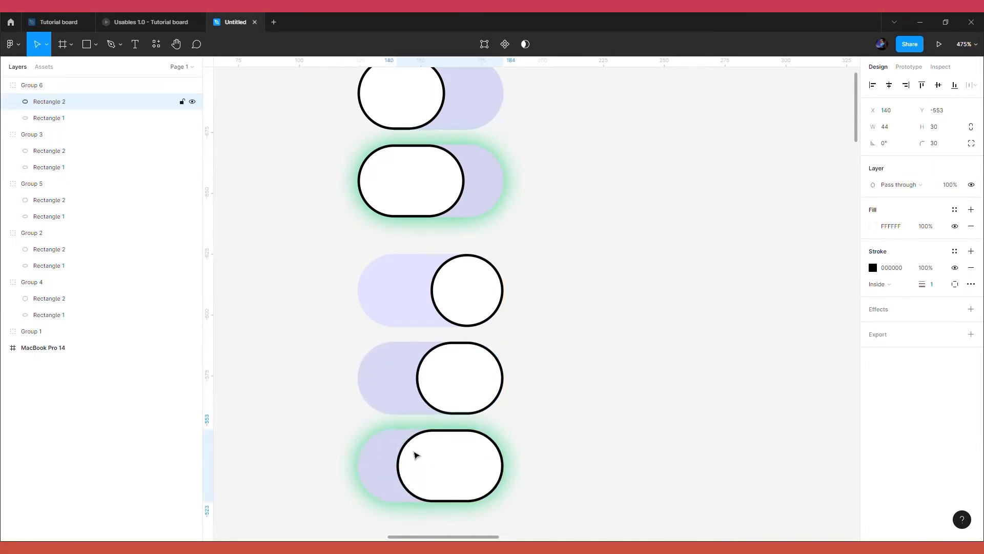
left_click(600, 374)
scroll(600, 373, "down", 3, "ctrl")
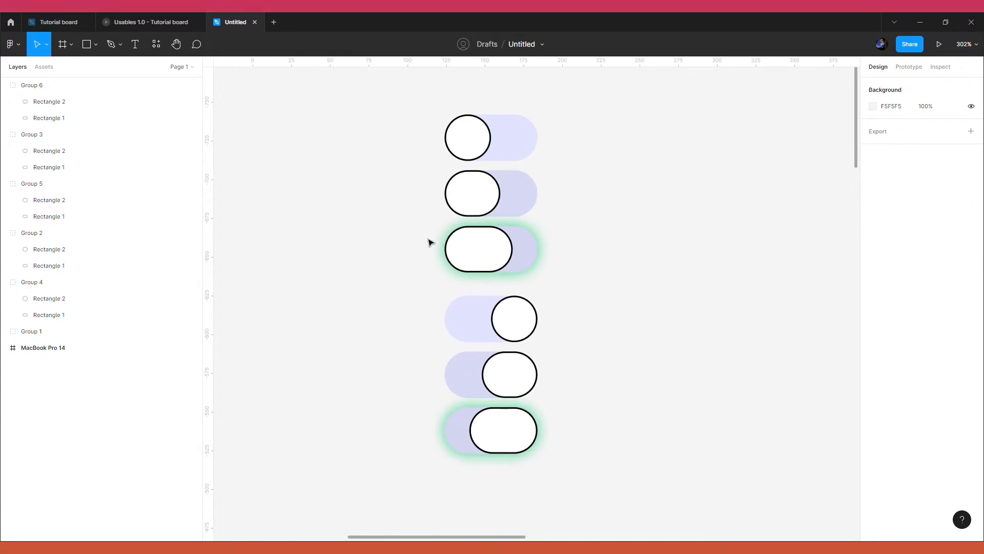
Step: Convert the top switch and the second switch into separate components
left_click(467, 131)
key("ctrl+alt+k")
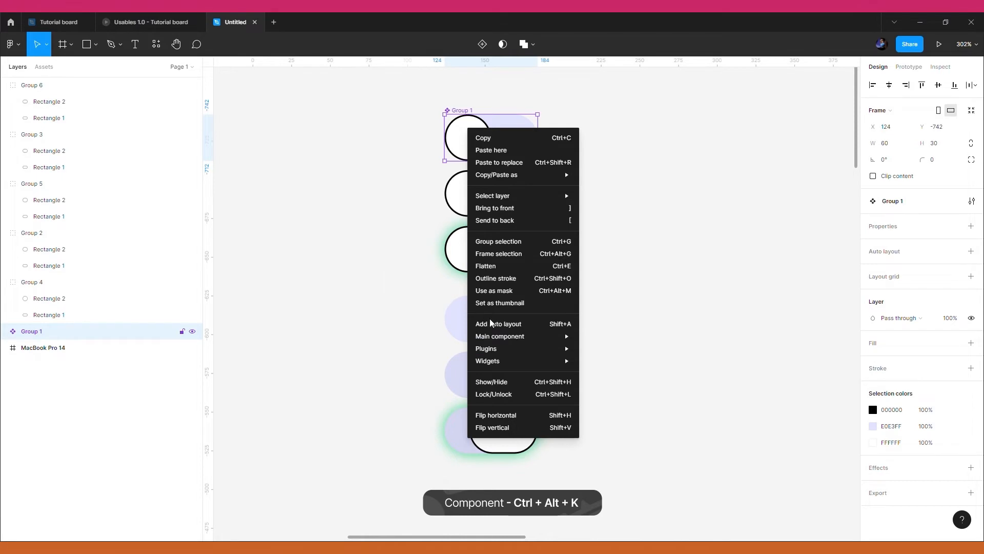
left_click(439, 248)
left_click(477, 202)
right_click(475, 199)
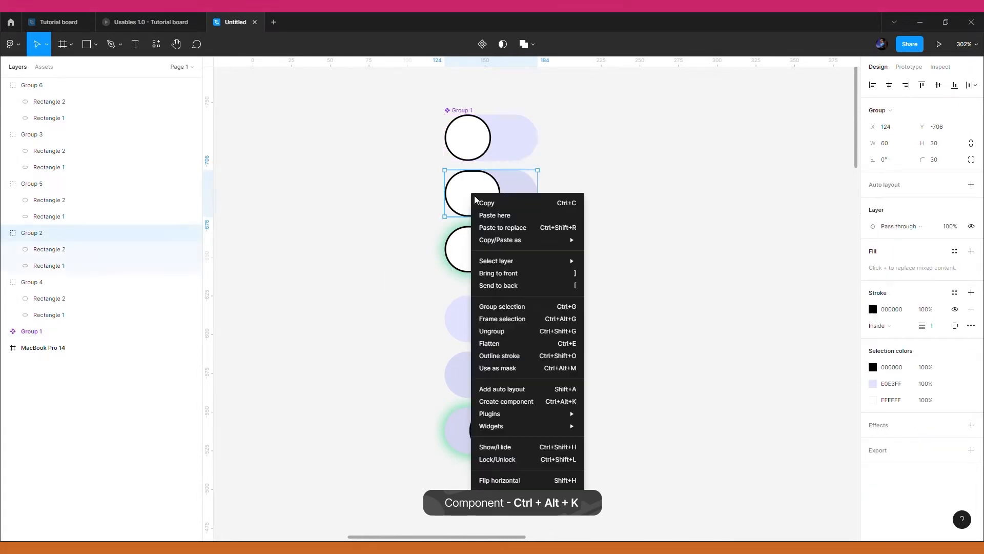
left_click(531, 405)
Step: Turn each of the remaining four switch groups into its own component
left_click(491, 272)
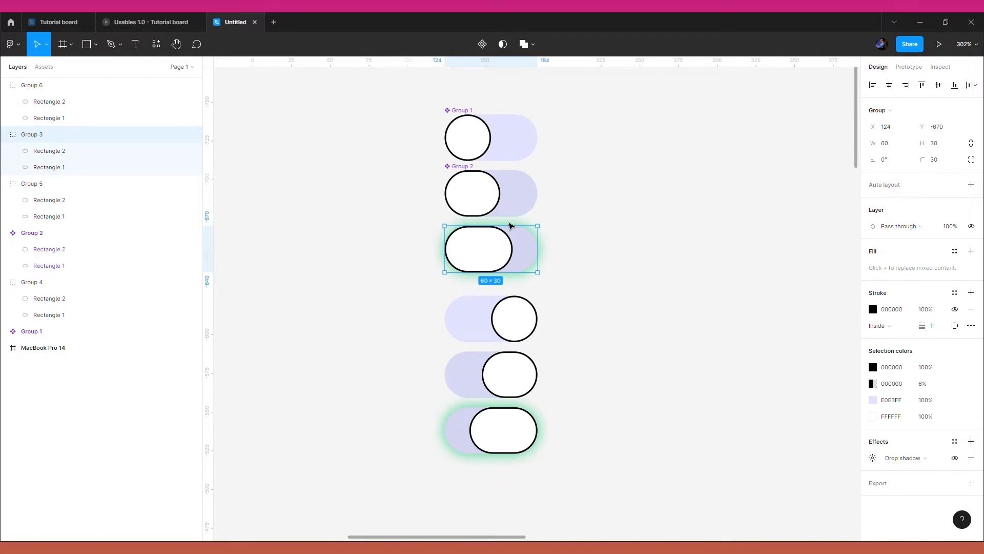
key("ctrl+alt+k")
left_click(503, 330)
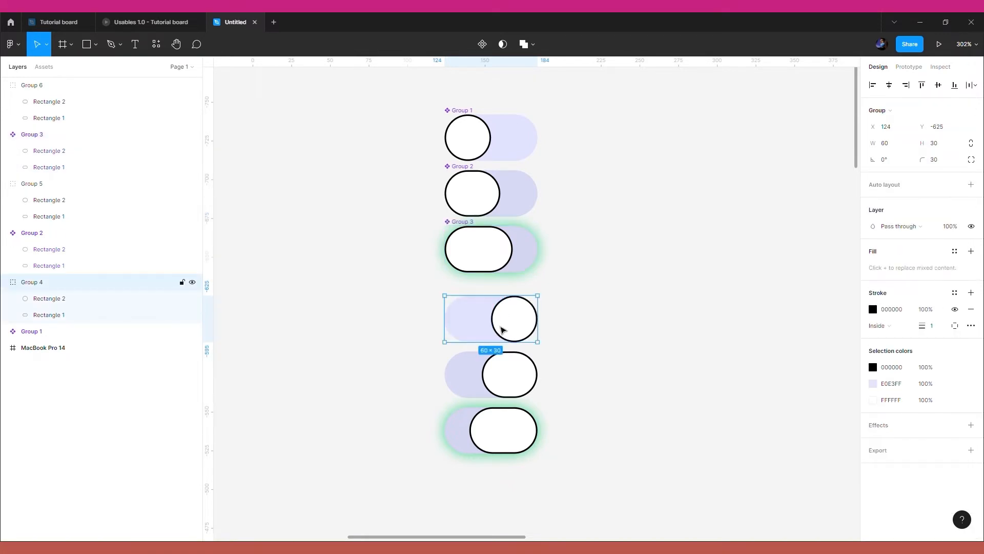
key("ctrl+alt+k")
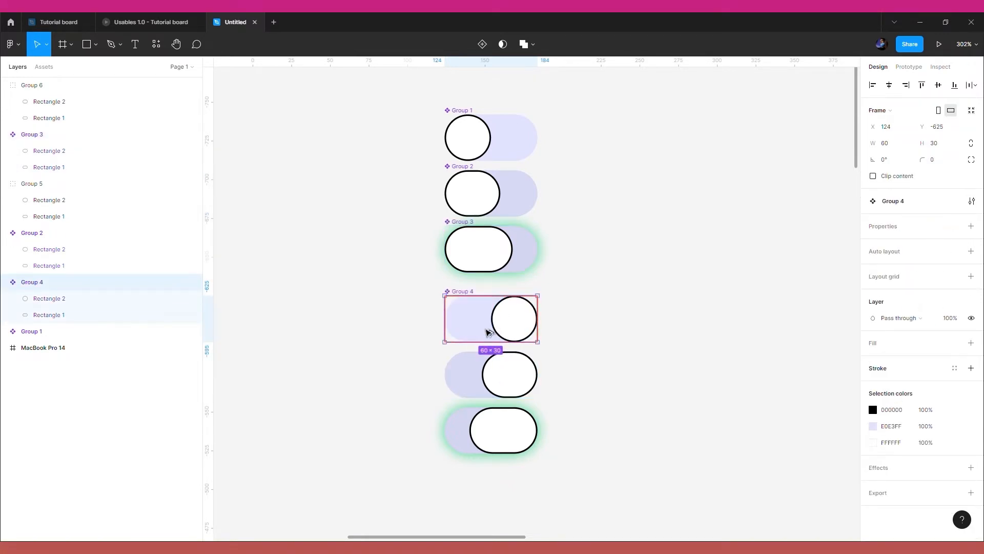
left_click(507, 377)
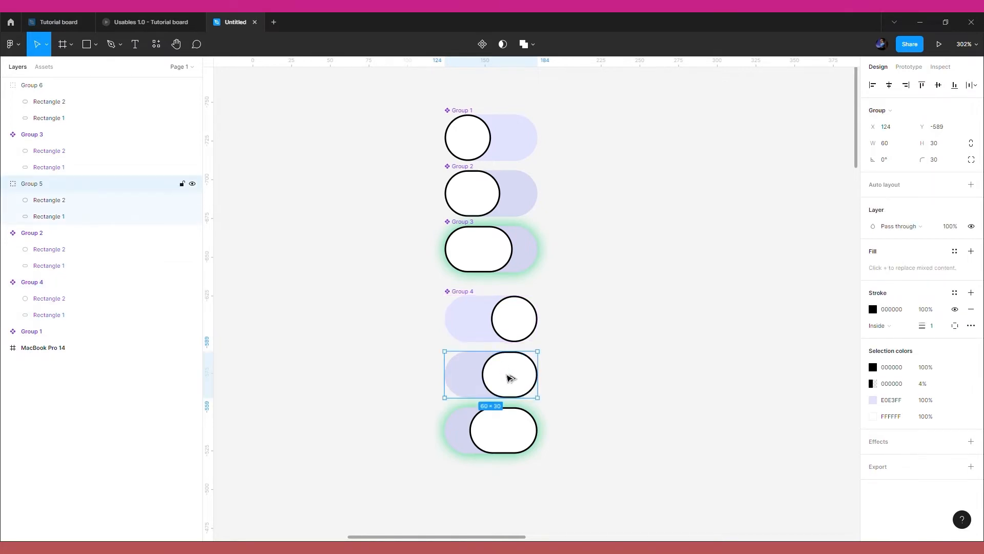
key("ctrl+alt+k")
left_click(509, 432)
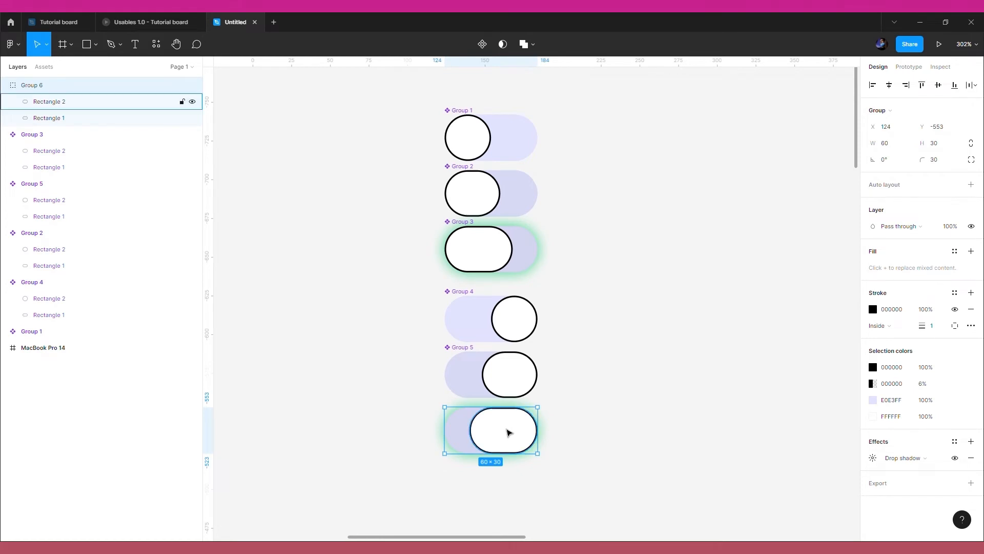
key("ctrl+alt+k")
Step: Combine all six switch components as variants of one component set
left_click(380, 121)
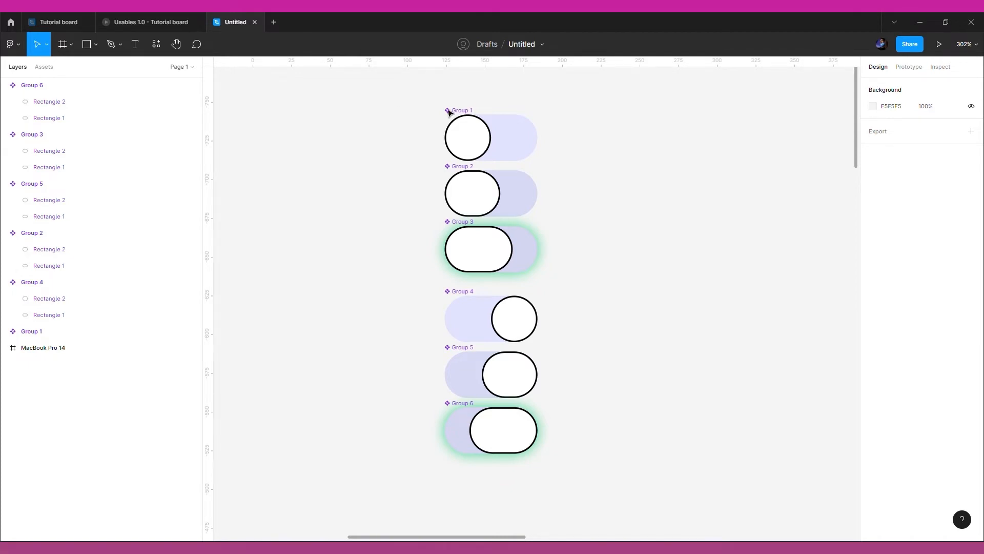
left_click_drag(406, 88, 609, 478)
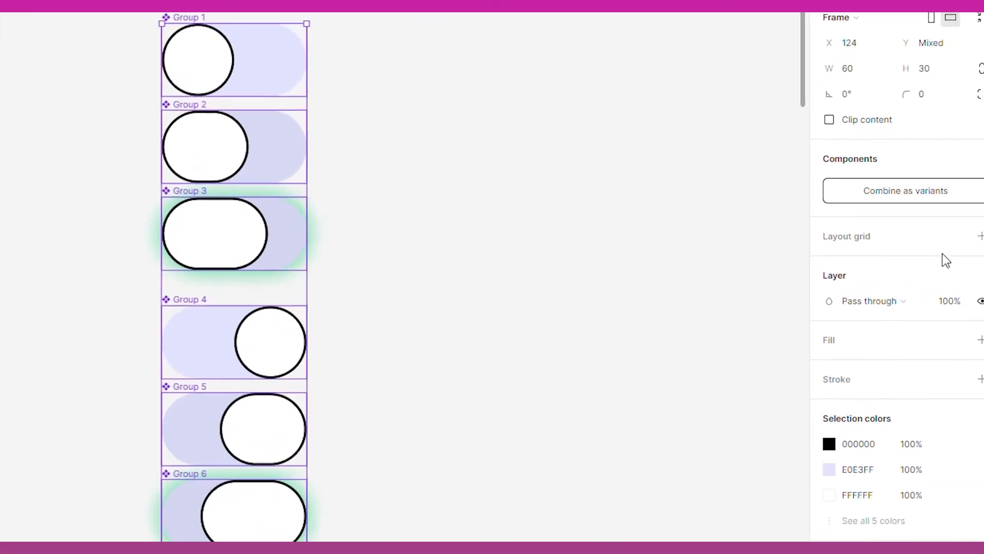
left_click(915, 193)
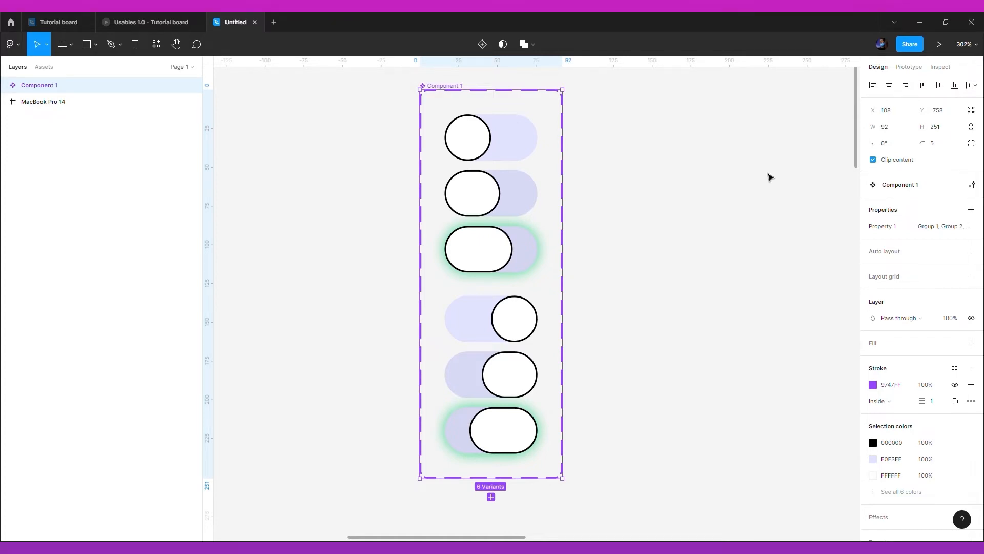
Step: Add a prototype connection from the top variant to the Group 2 variant, changing on click
left_click(508, 147)
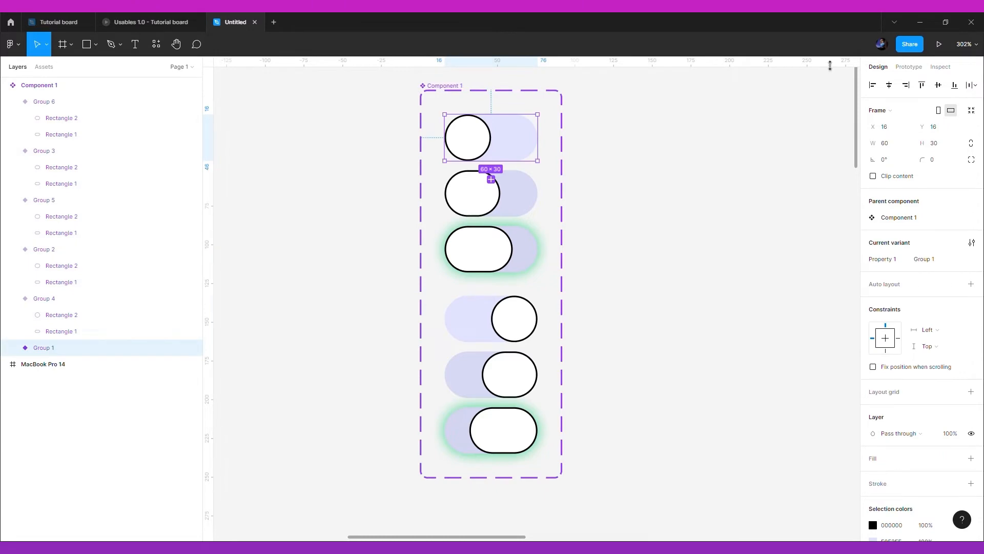
left_click(905, 69)
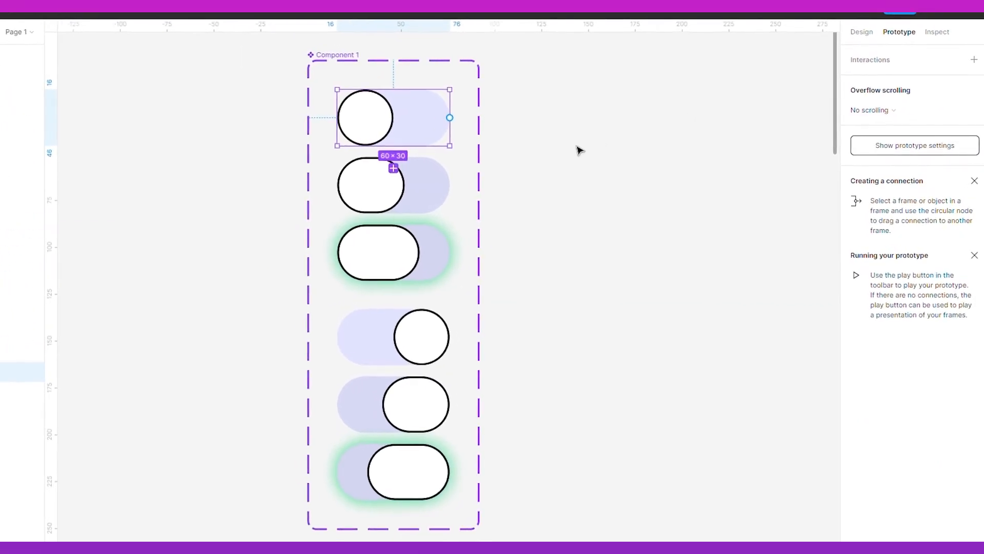
left_click_drag(456, 119, 432, 197)
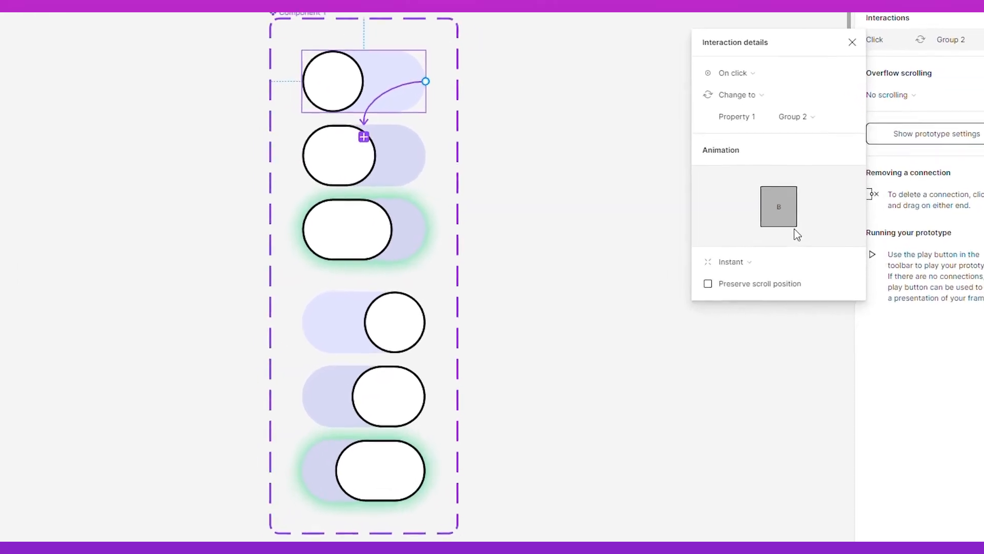
Step: Set the interaction's animation to Smart animate with Gentle easing
left_click(745, 265)
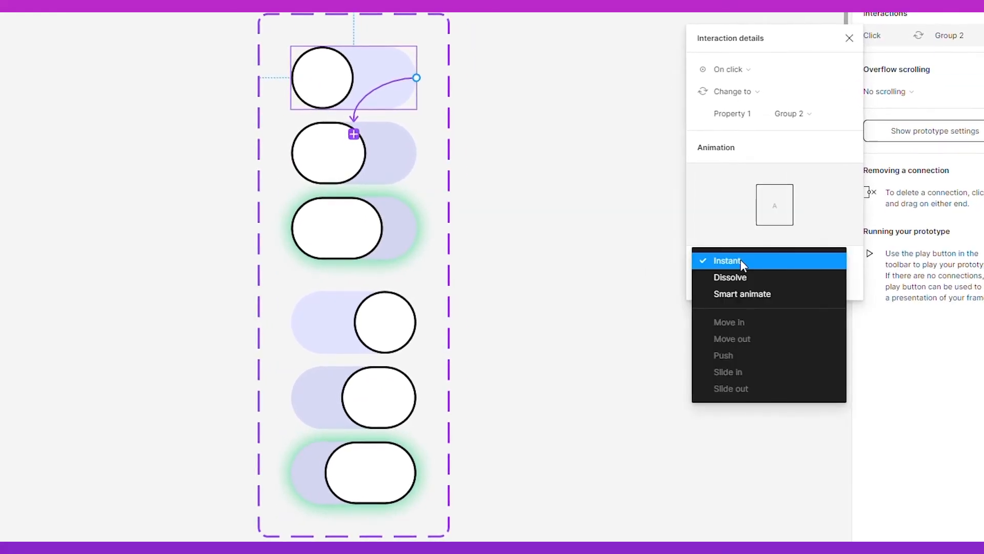
left_click(741, 298)
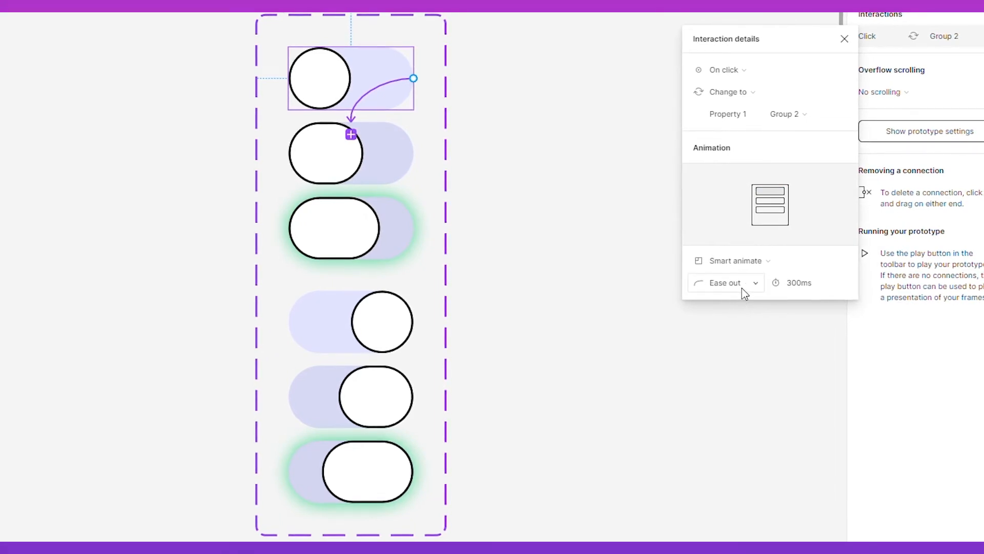
left_click(742, 288)
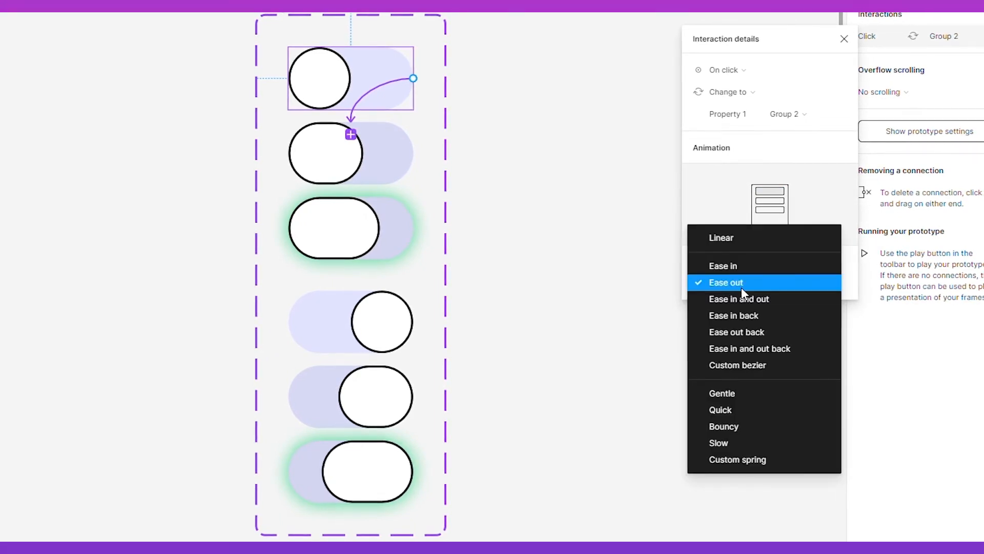
left_click(750, 392)
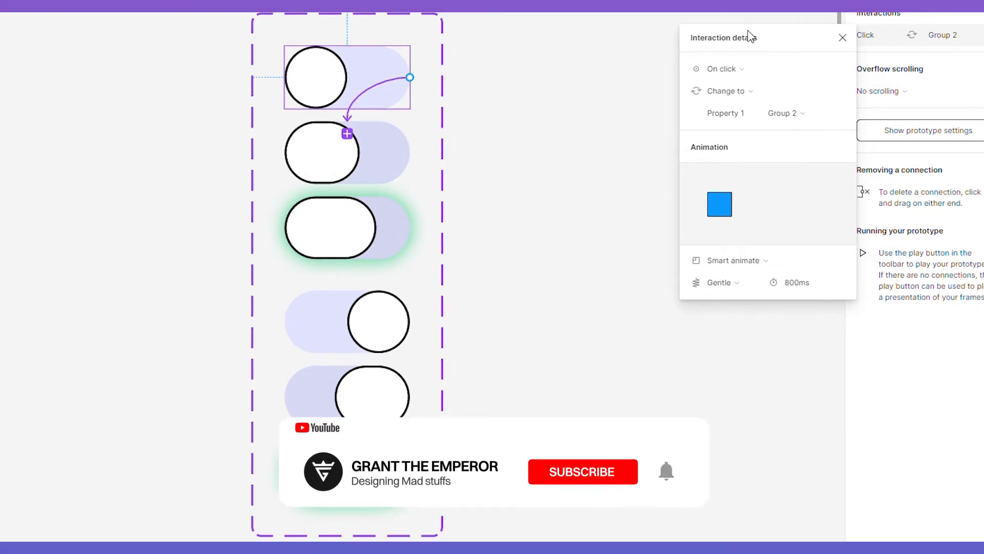
Step: Trigger the top variant's interaction on Mouse enter, and connect the second variant back to Group 1 on Mouse leave
left_click(752, 67)
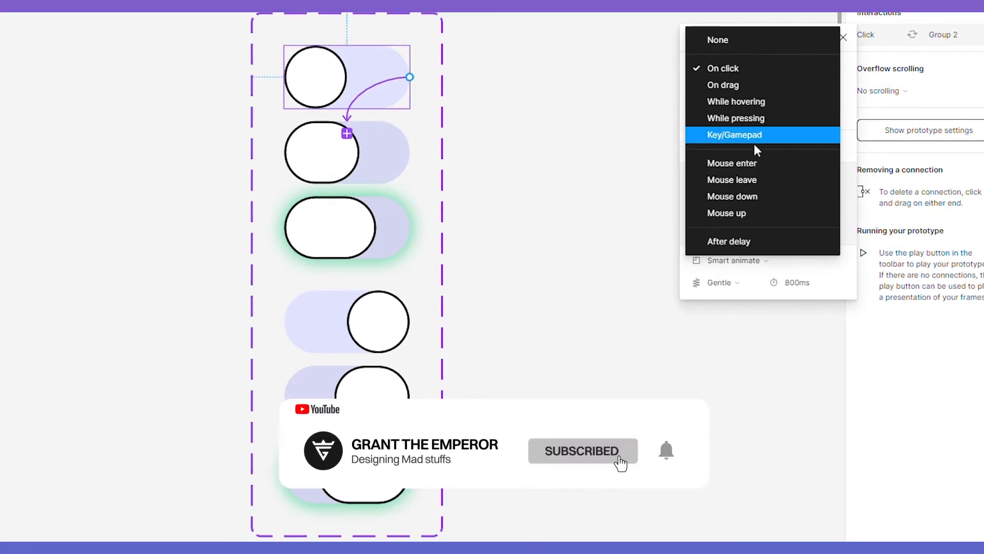
left_click(755, 164)
left_click(413, 159)
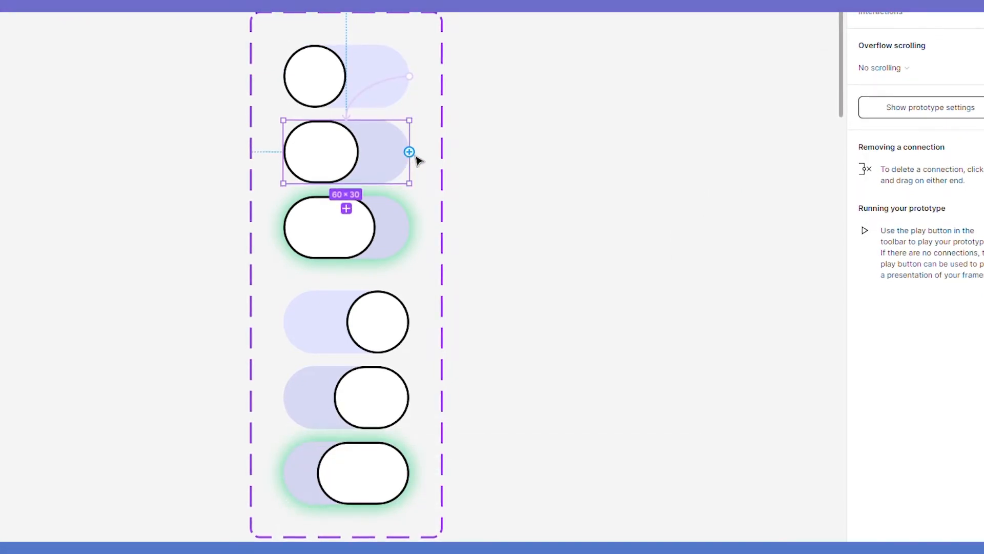
left_click_drag(416, 158, 407, 74)
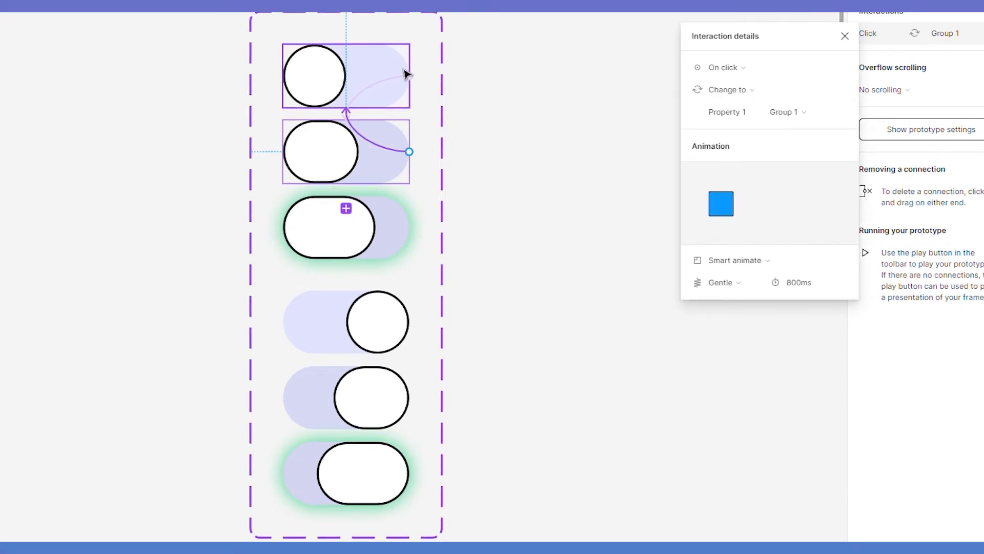
left_click(729, 70)
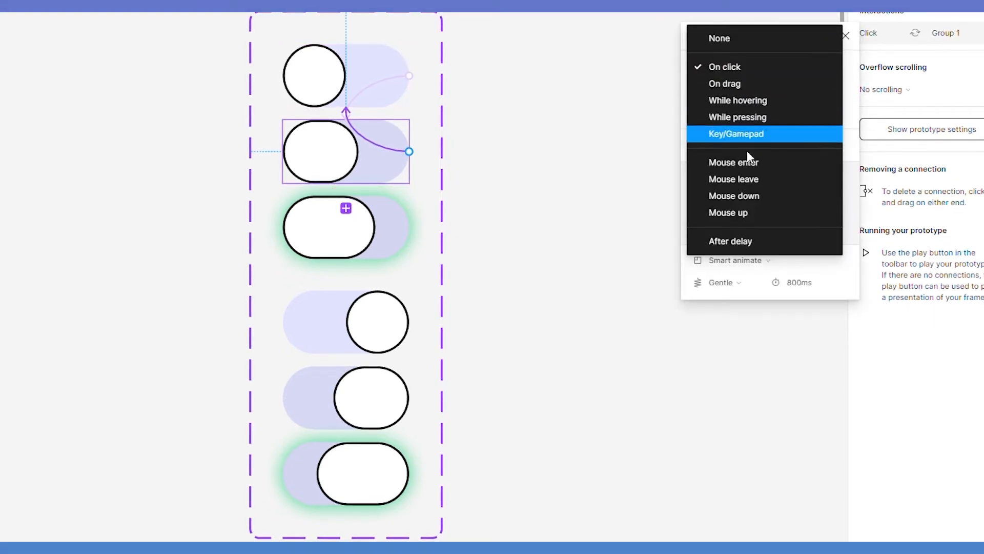
left_click(756, 178)
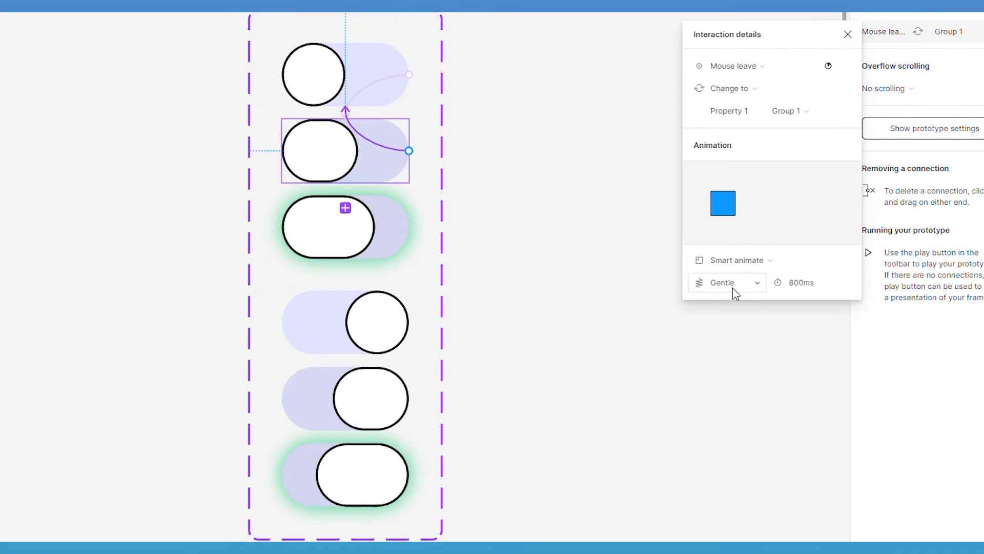
Step: Add a prototype connection from the second variant to the glowing Group 3 variant, changing While pressing
left_click(407, 159)
left_click_drag(410, 150, 345, 201)
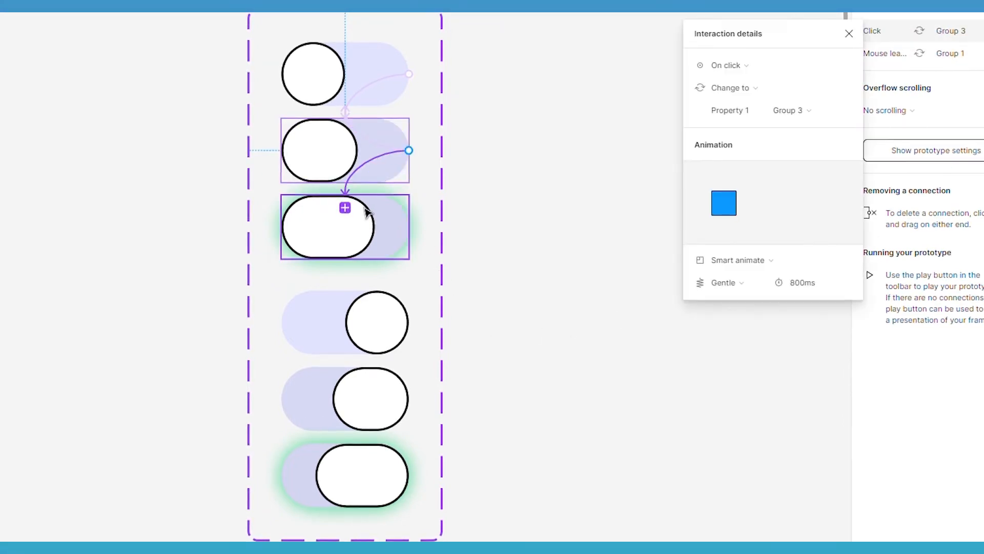
left_click(751, 68)
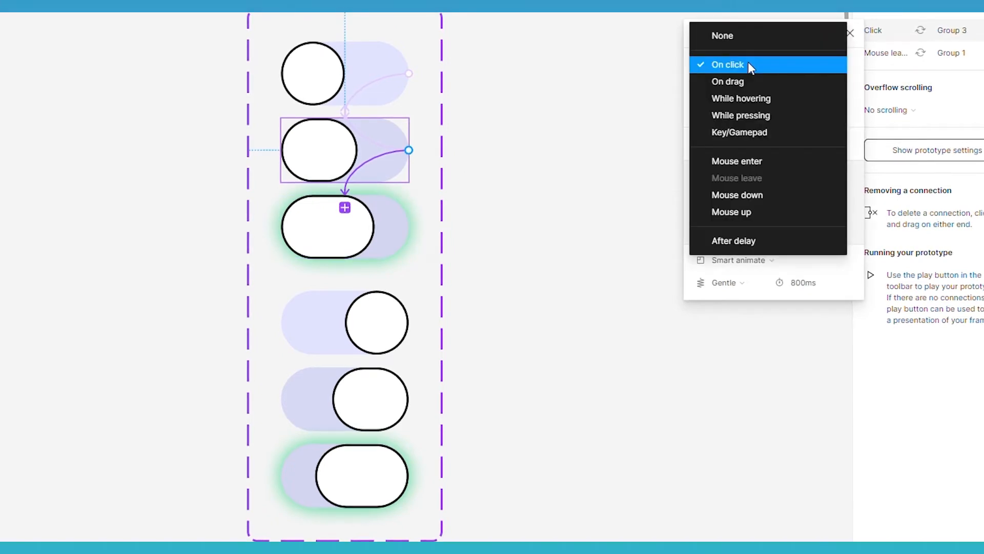
left_click(765, 108)
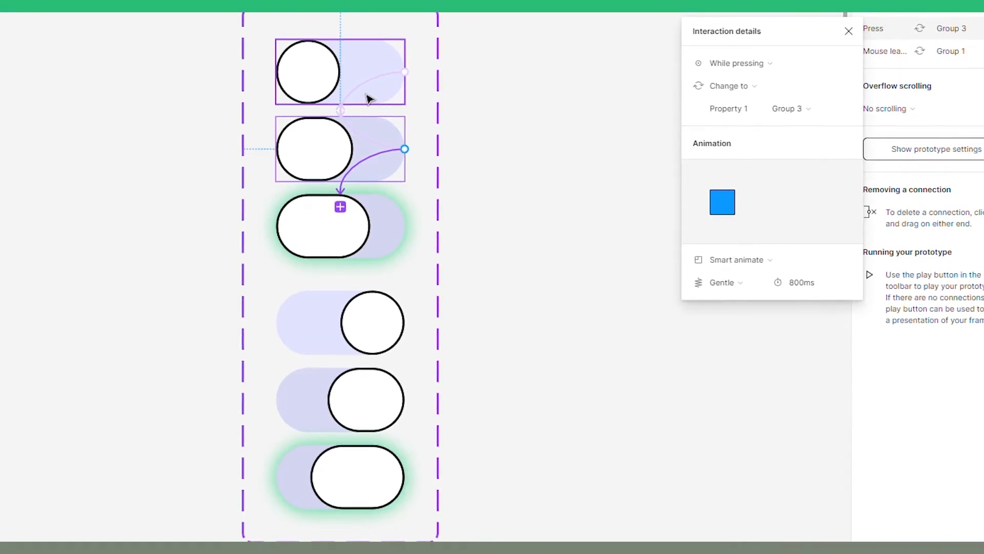
left_click(320, 82)
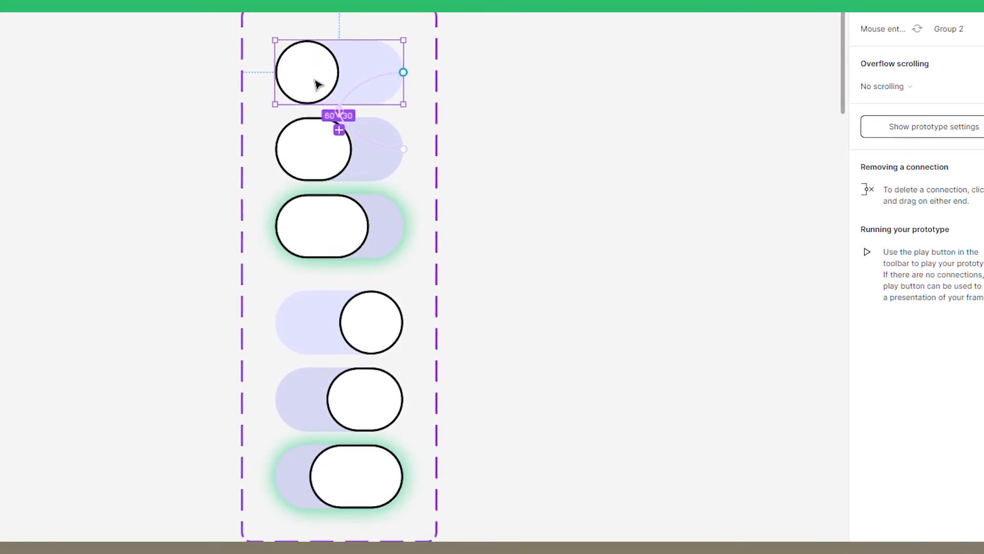
left_click(354, 258)
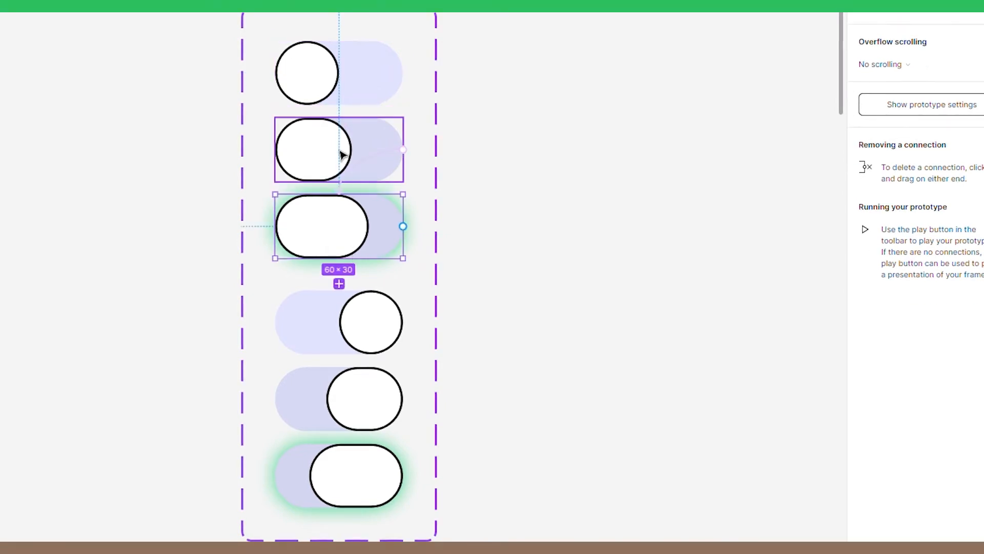
left_click(337, 98)
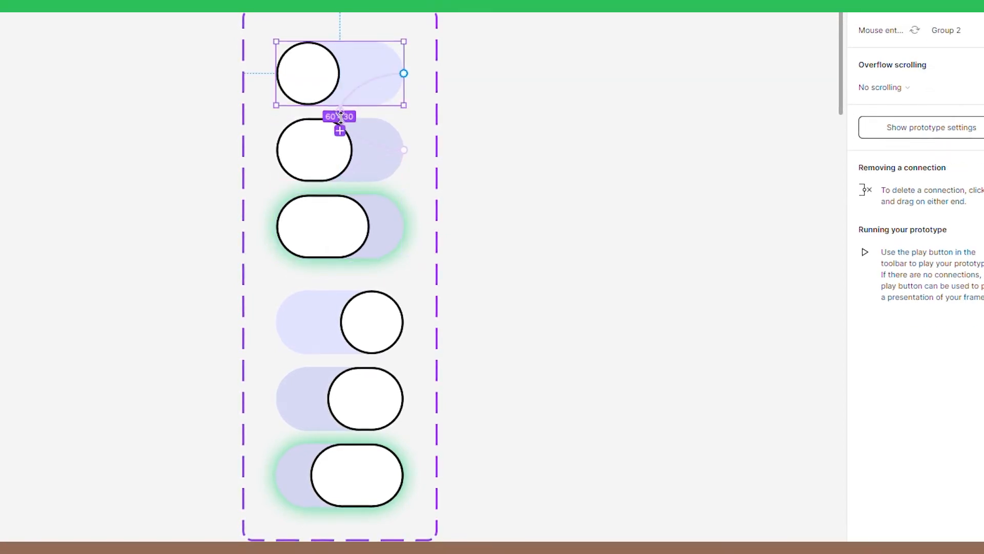
left_click(342, 150)
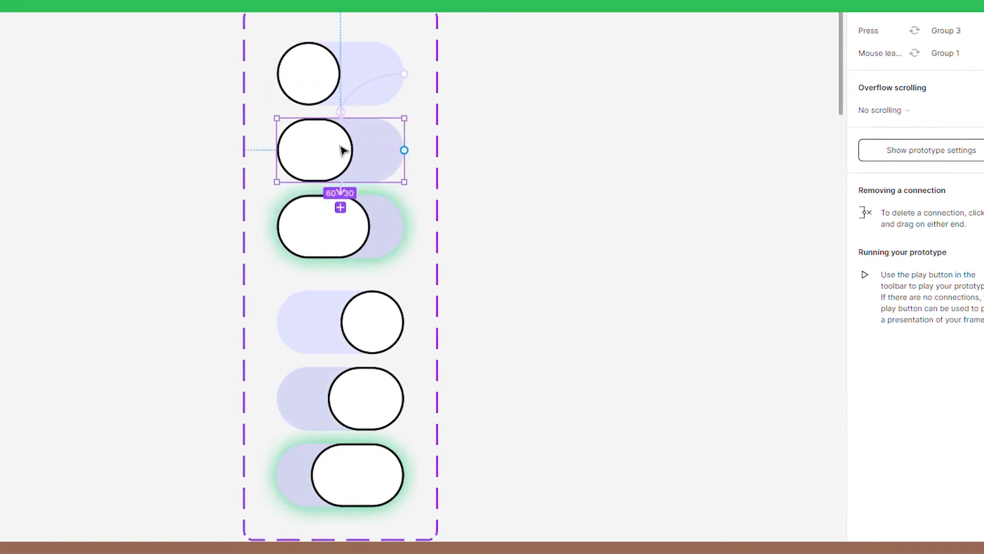
Step: Connect the glowing Group 3 variant to the Group 4 variant on click, using Smart animate with Bouncy easing
left_click(374, 221)
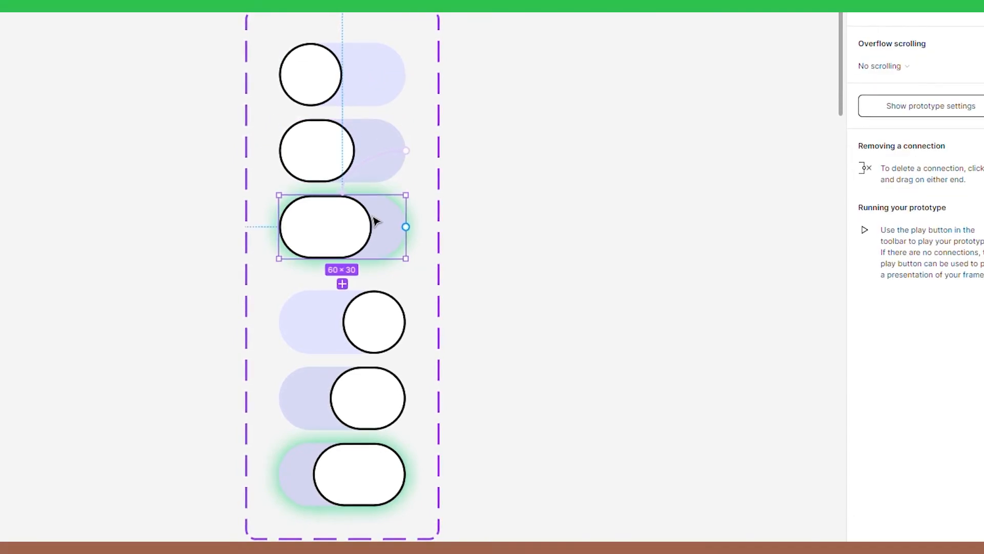
left_click_drag(406, 227, 374, 304)
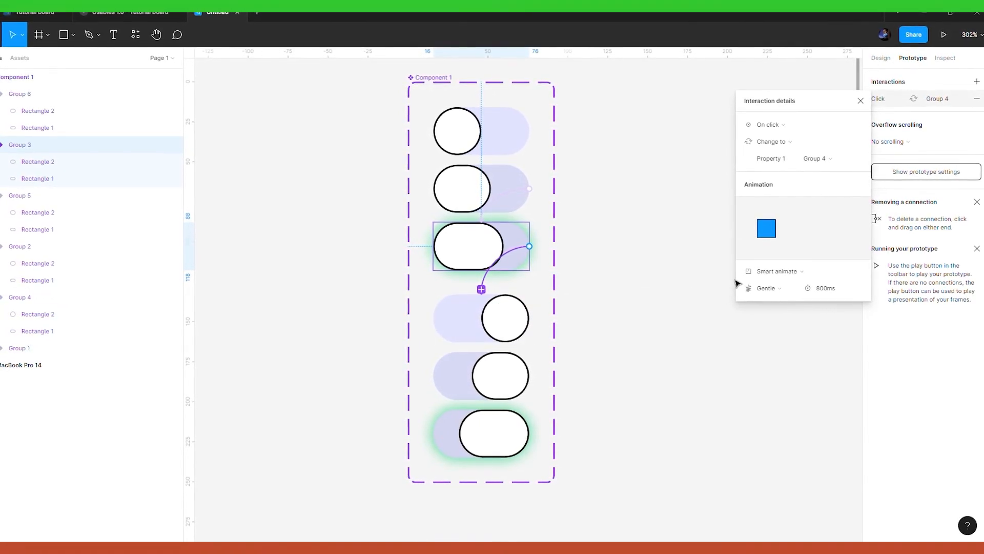
left_click(768, 289)
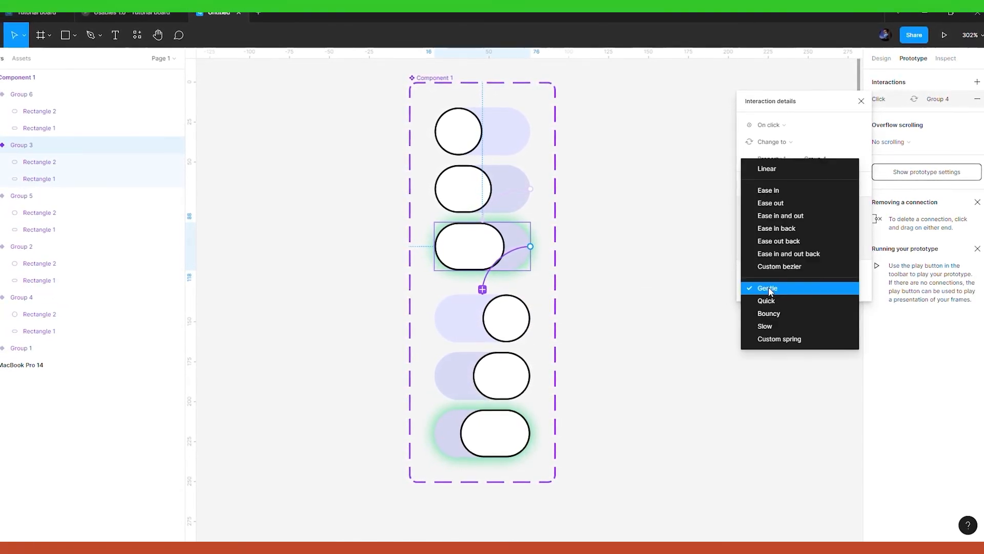
left_click(783, 312)
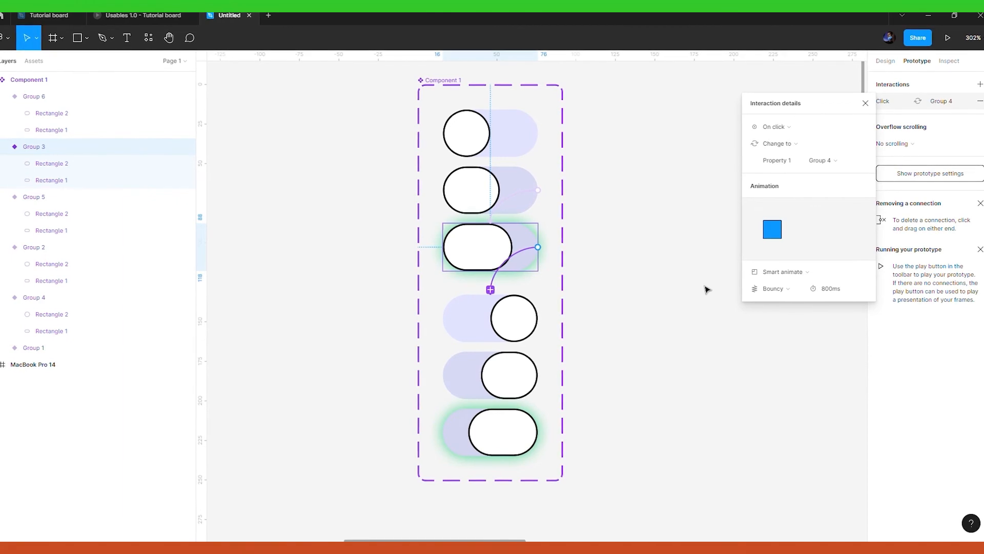
left_click(787, 290)
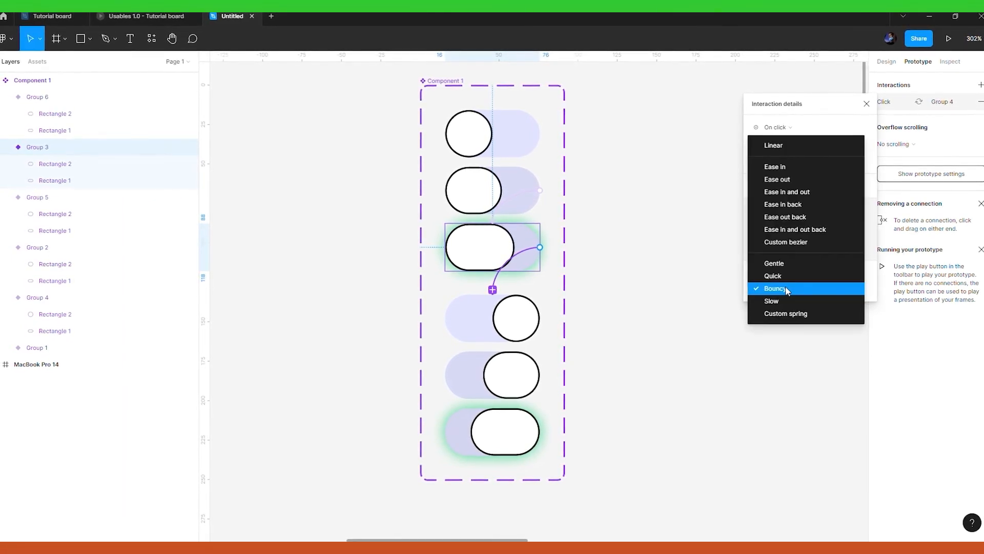
left_click(785, 285)
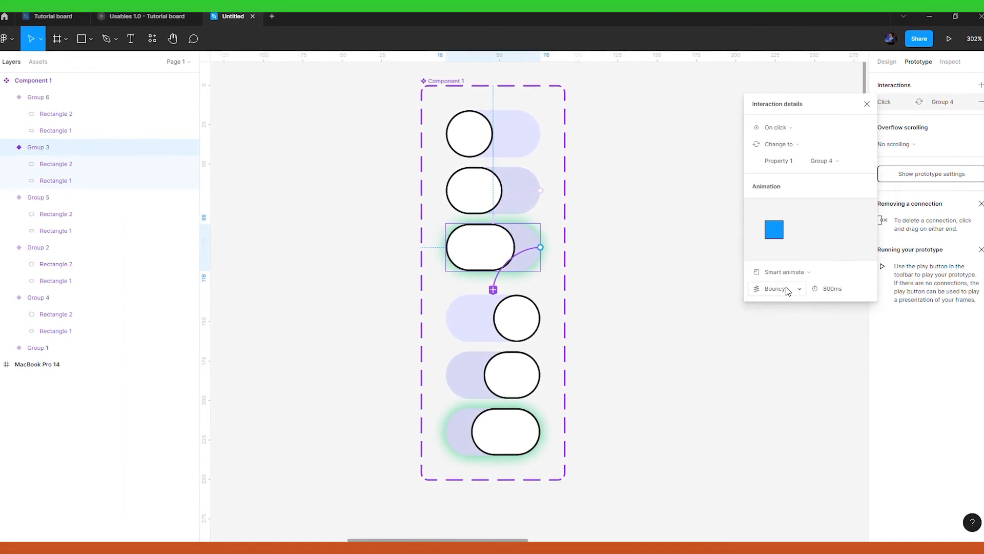
Step: Recolour the lavender track fill of the three lower variants, with knobs at the right end, to green 31F094
left_click(490, 333)
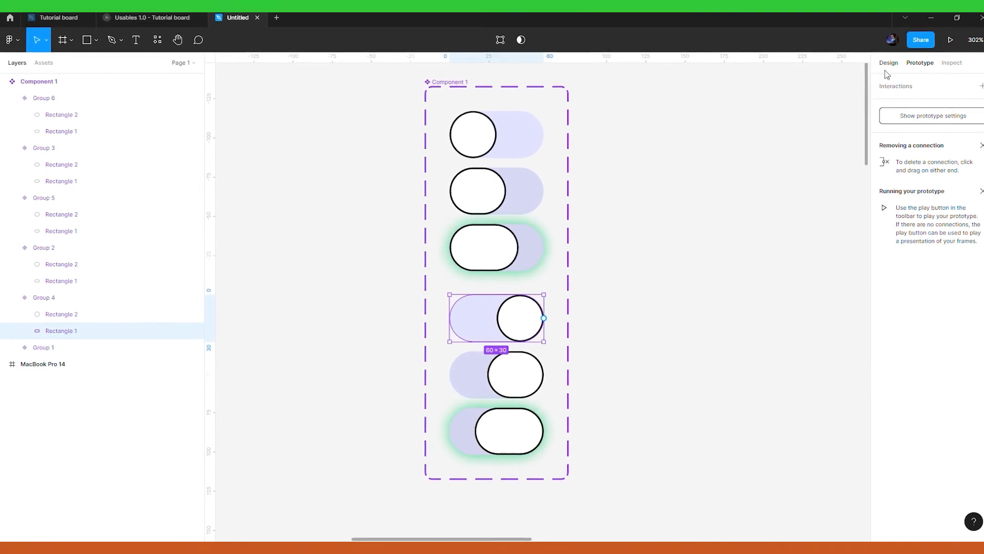
key("alt+8")
left_click(486, 377, "shift")
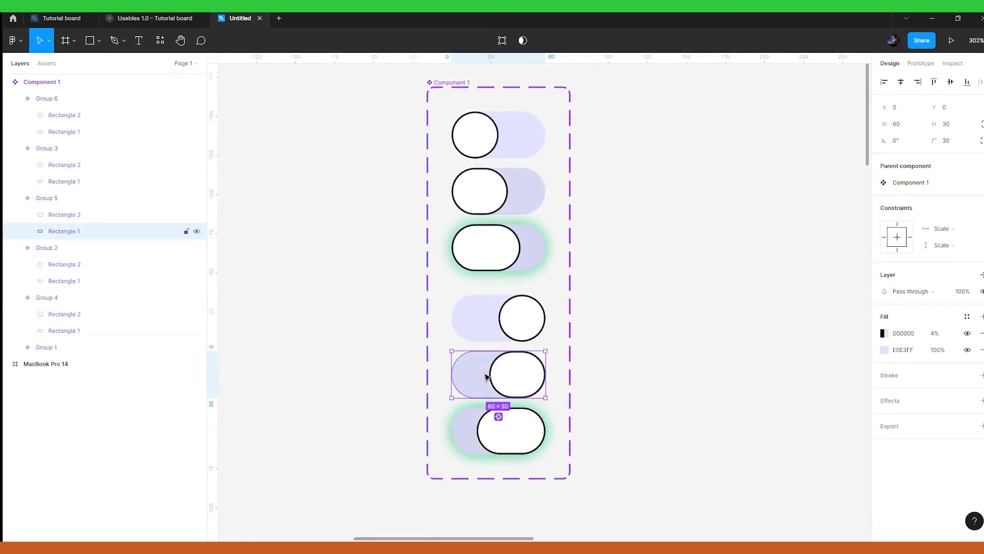
left_click(474, 432, "shift")
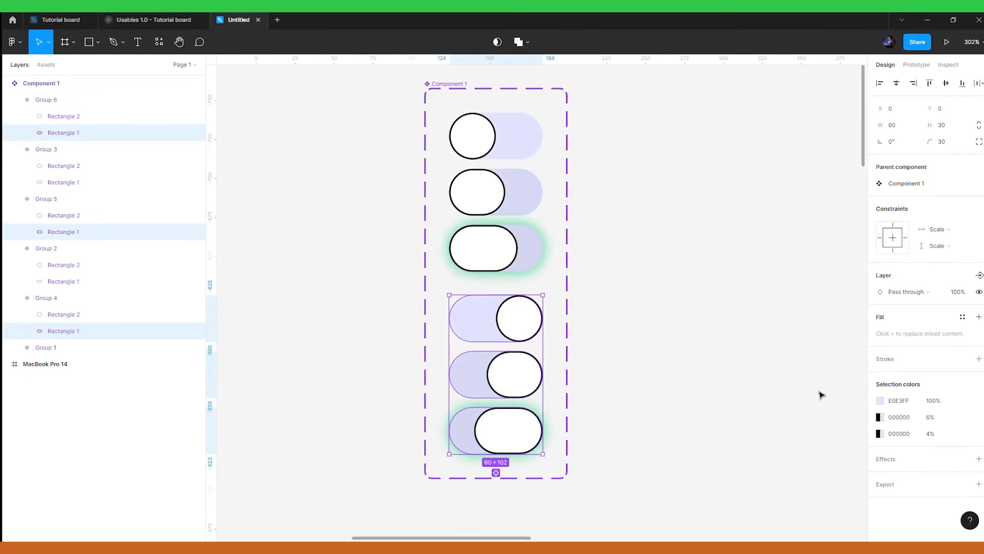
left_click(878, 402)
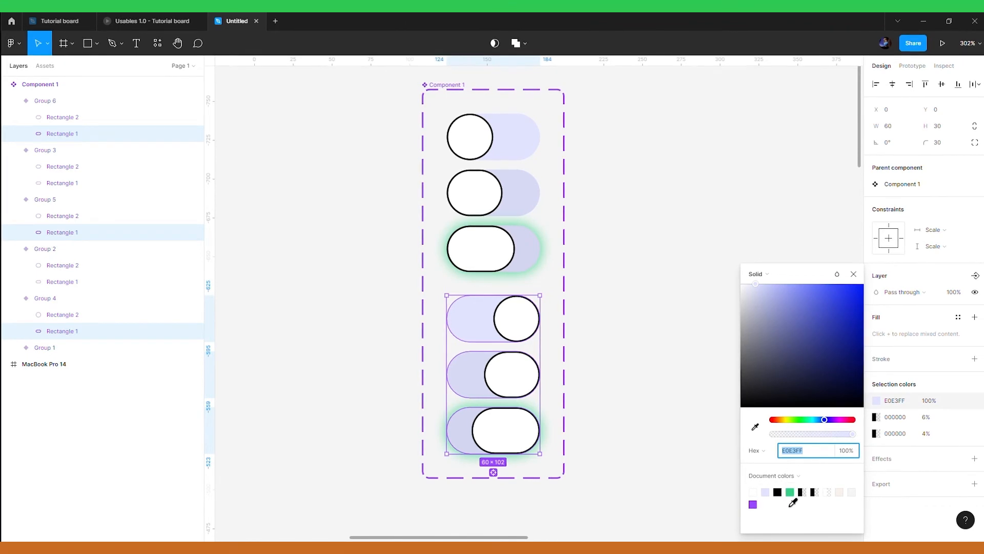
left_click(790, 492)
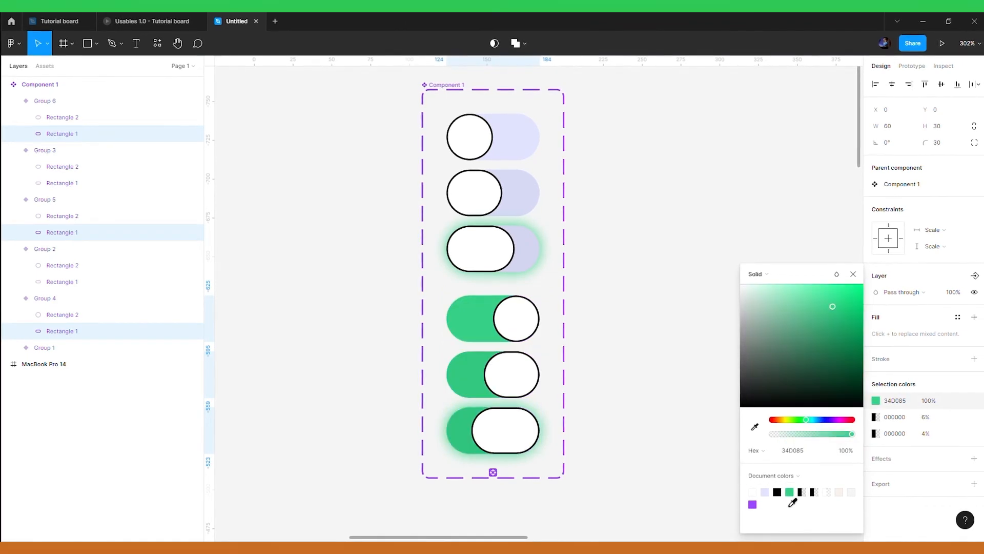
left_click(821, 292)
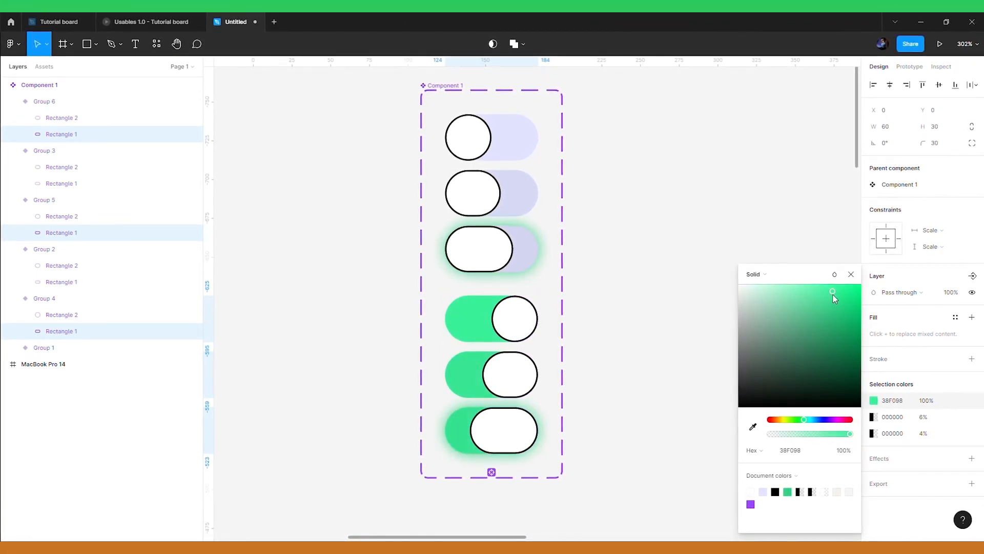
left_click_drag(823, 297, 836, 294)
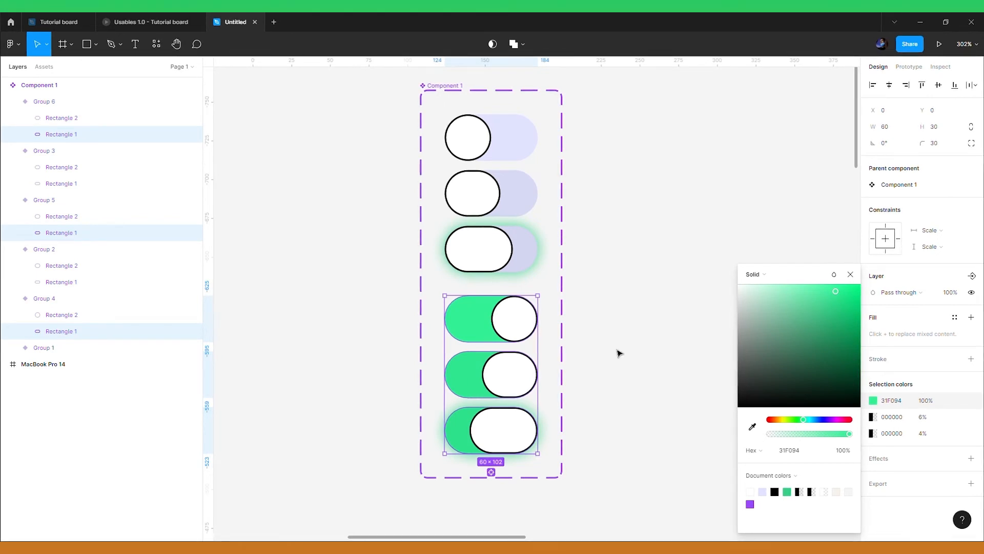
left_click(619, 353)
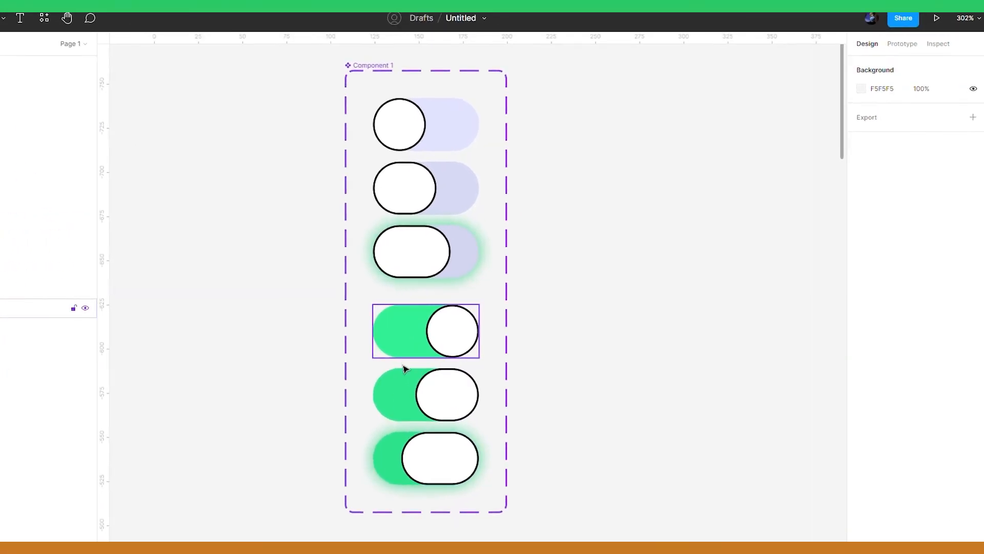
scroll(405, 380, "down", 1)
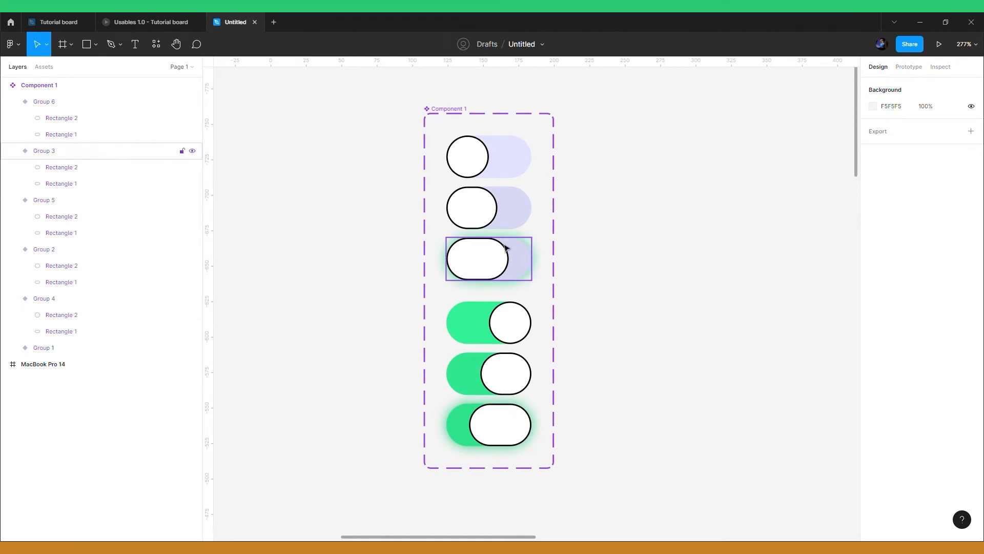
left_click(520, 176)
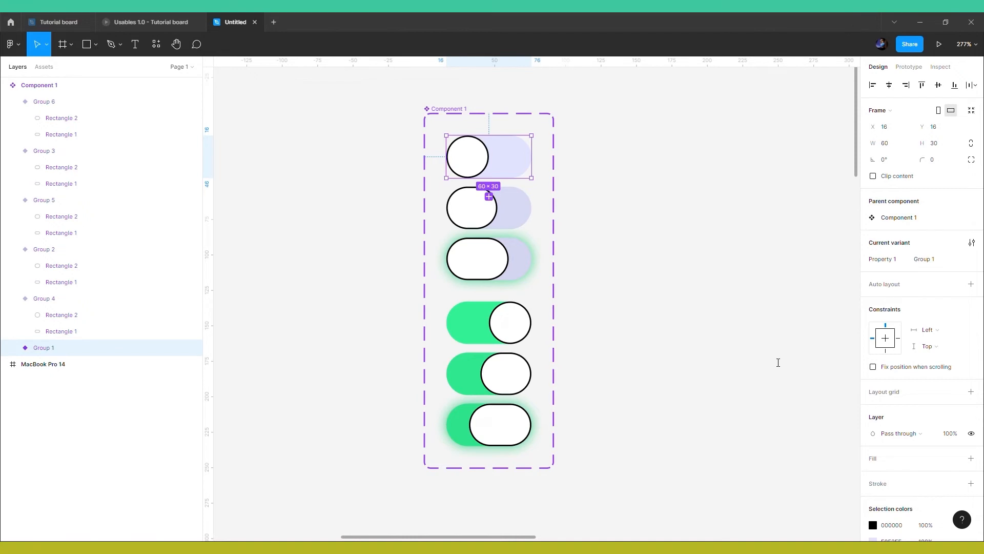
left_click(589, 348)
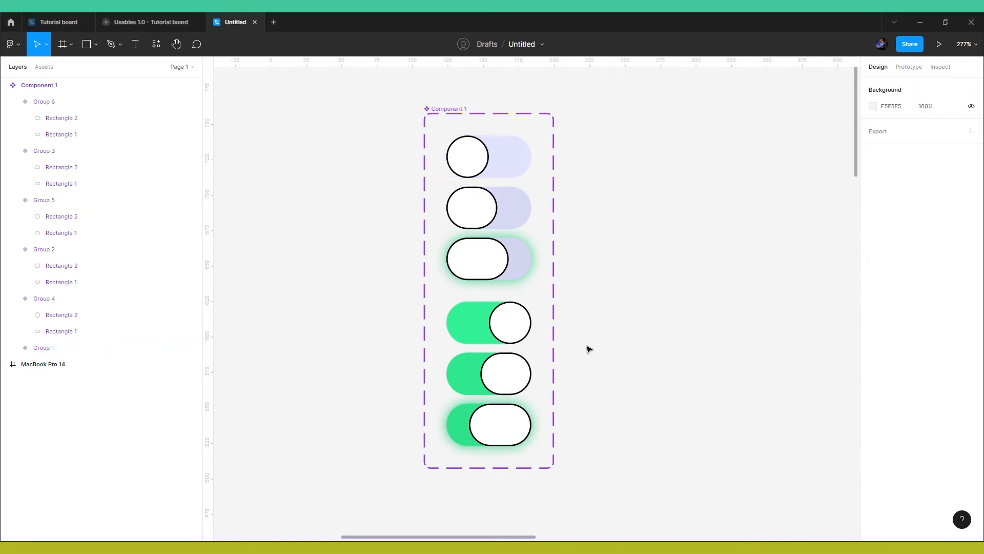
Step: Connect the first green variant, Group 4, to Group 5 on Mouse enter, using Smart animate with Gentle easing
left_click(487, 334)
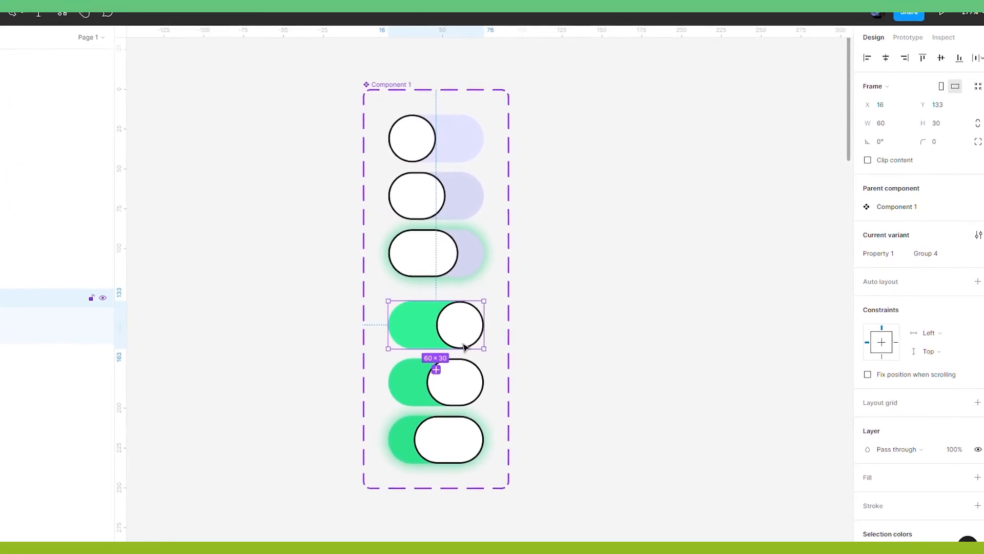
left_click(904, 22)
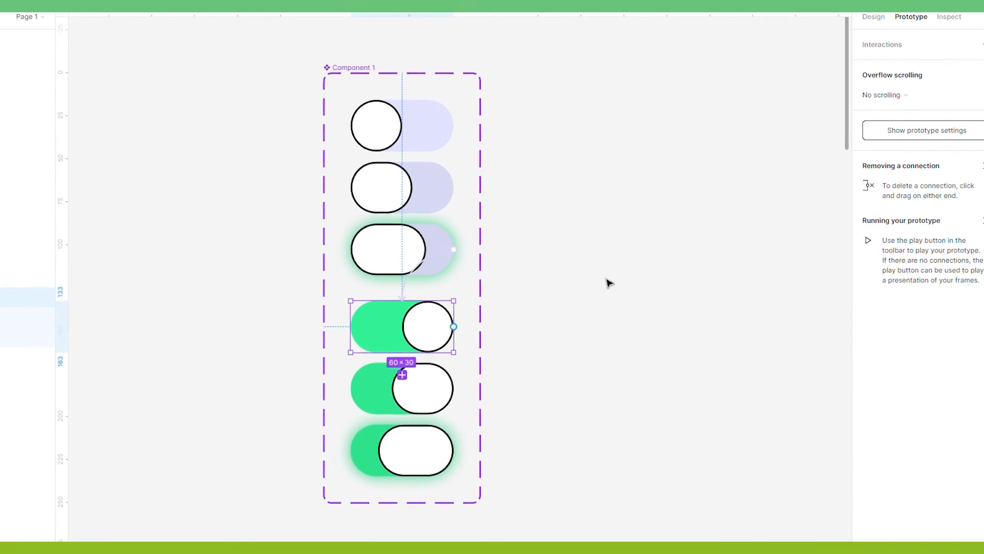
left_click_drag(454, 327, 434, 388)
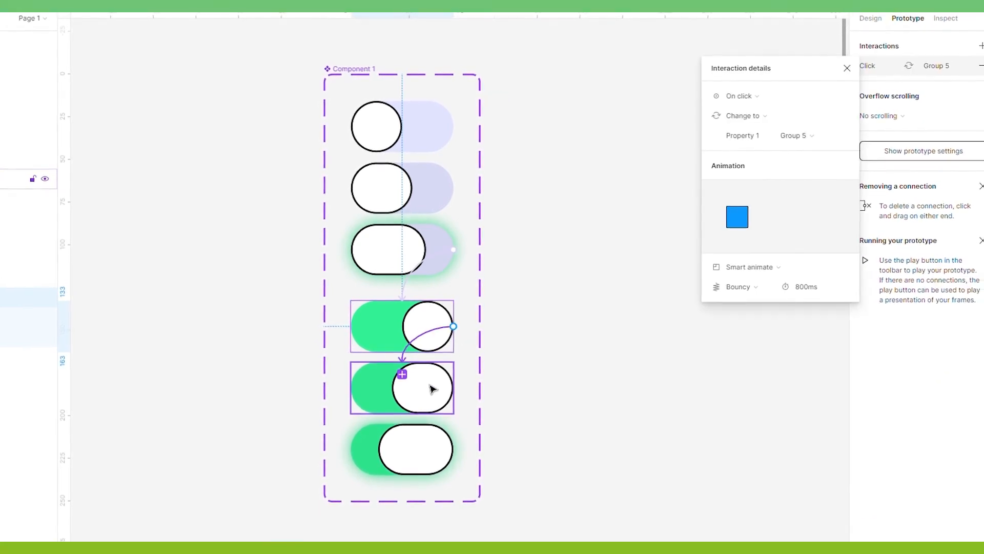
left_click(750, 101)
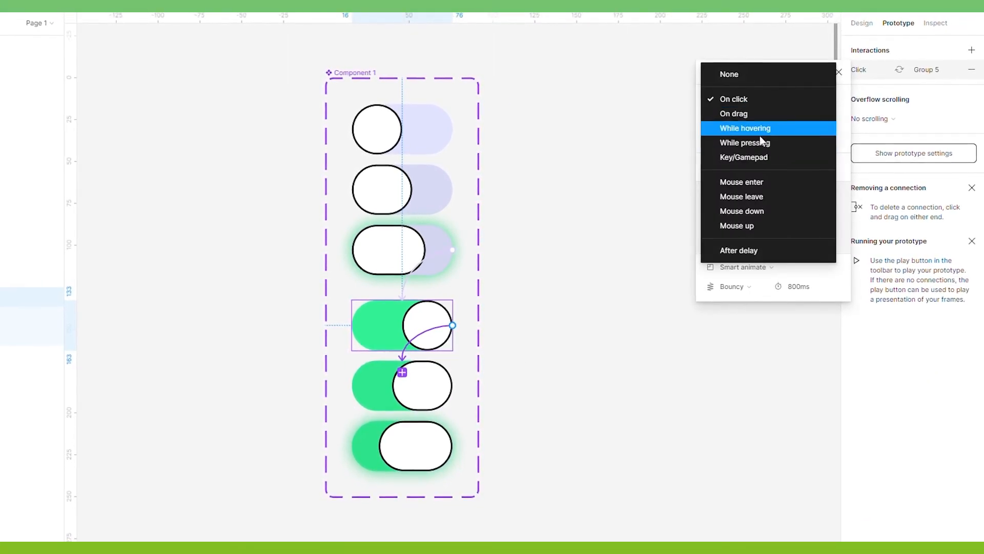
left_click(768, 181)
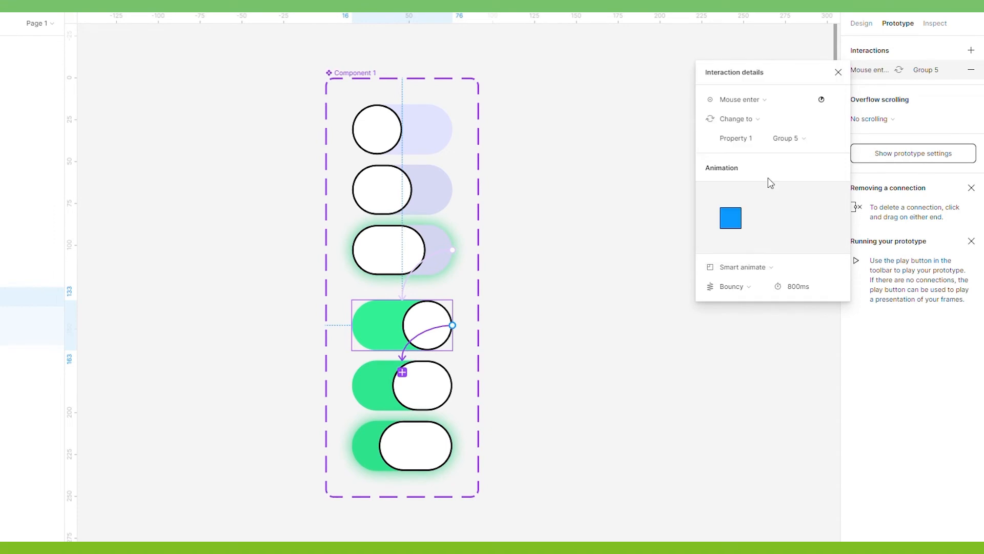
left_click(764, 286)
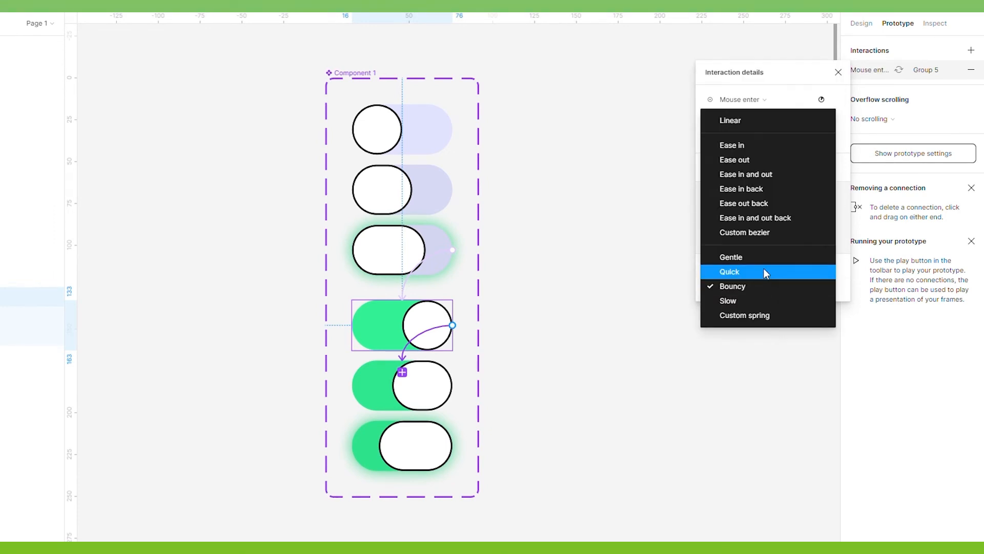
left_click(768, 263)
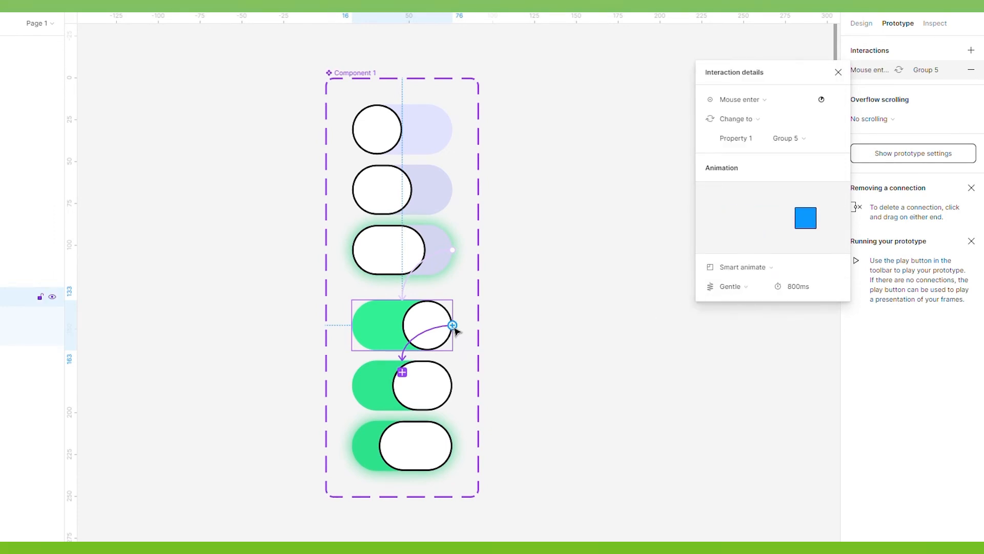
Step: Connect the Group 5 variant back to Group 4, triggered on Mouse leave with Gentle Smart animate
left_click(423, 381)
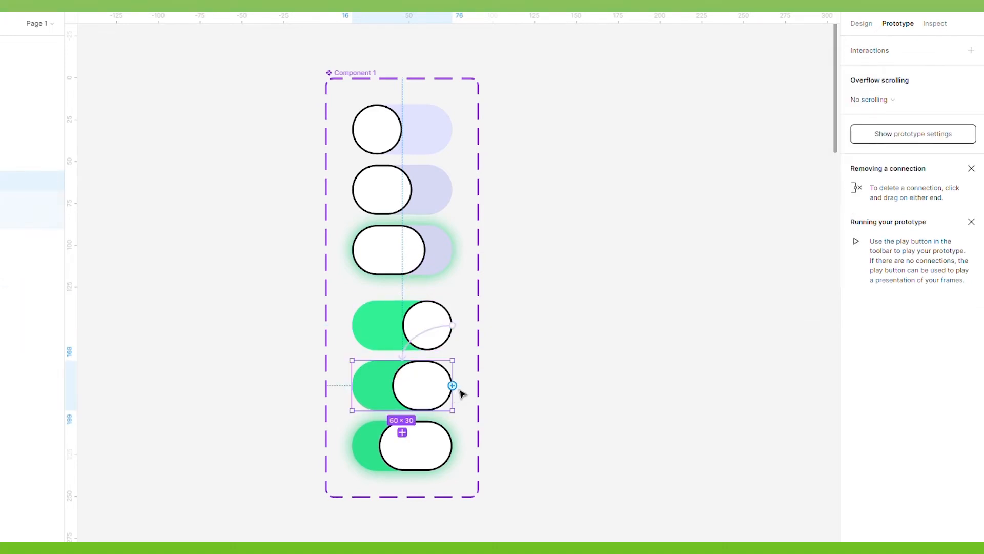
left_click_drag(452, 385, 405, 330)
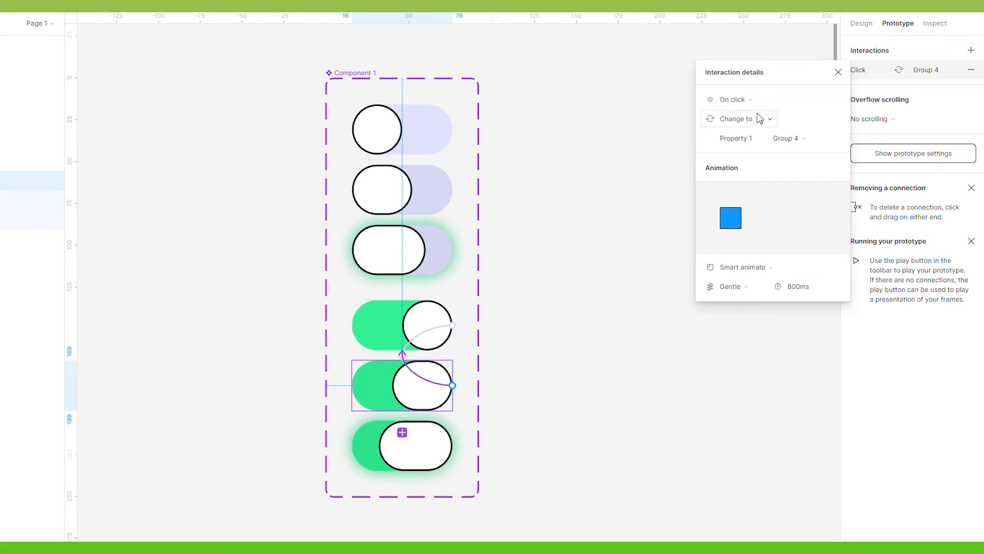
left_click(756, 98)
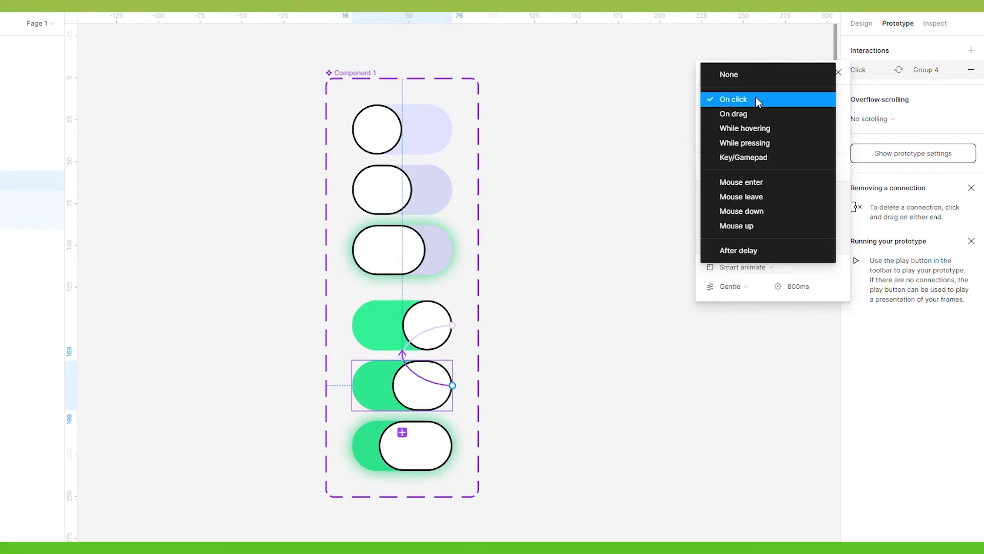
left_click(775, 198)
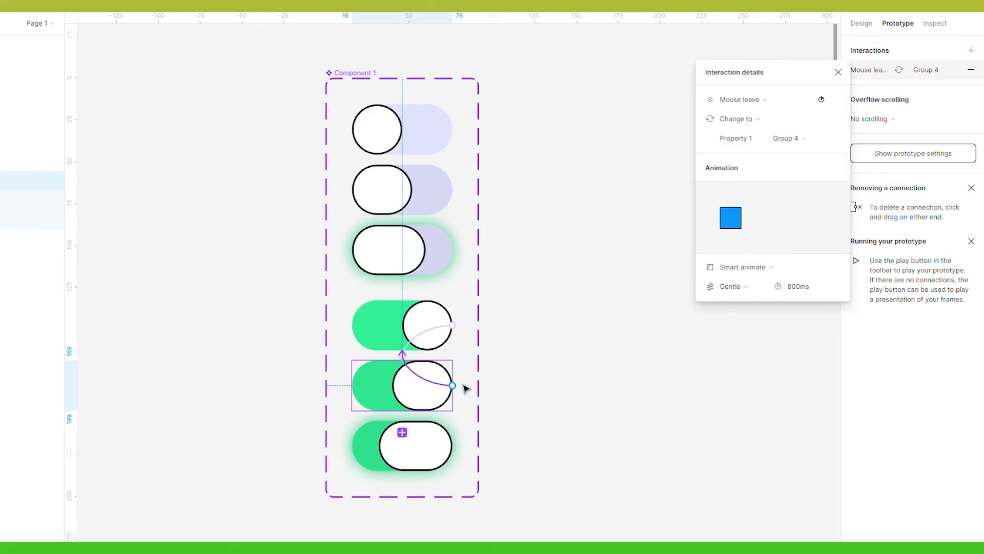
Step: Add a second connection from the Group 5 variant to the glowing green Group 6 variant, changing While pressing
left_click_drag(453, 385, 420, 438)
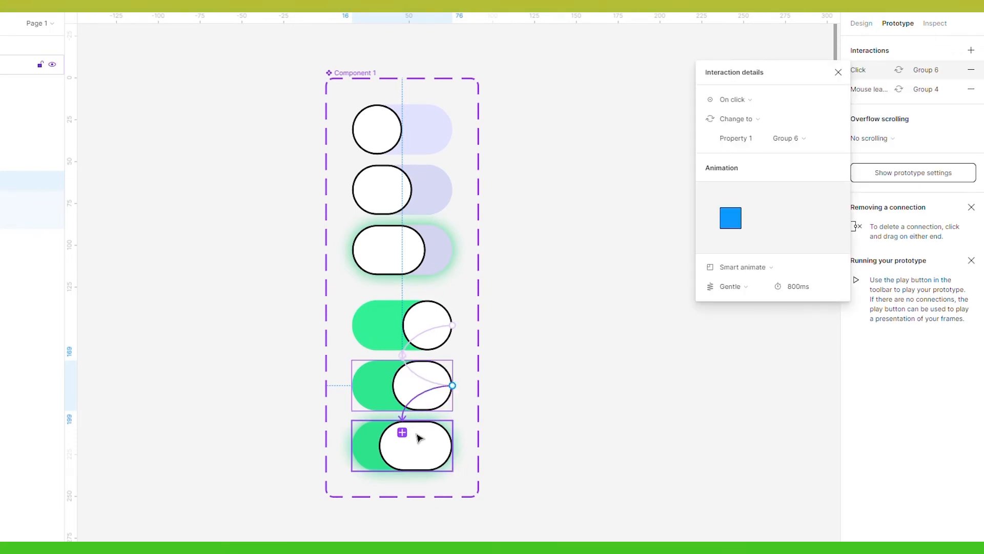
left_click(739, 103)
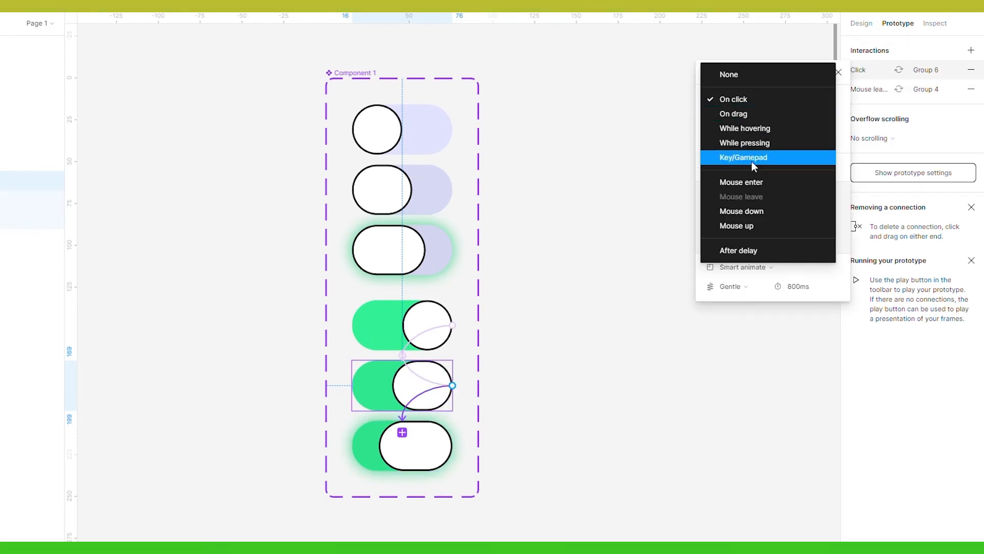
left_click(758, 144)
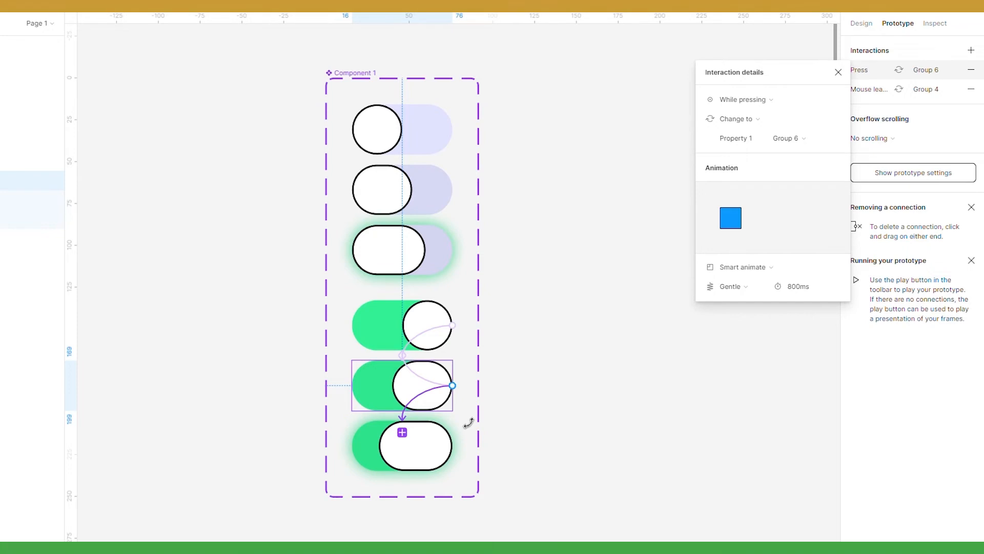
left_click(442, 435)
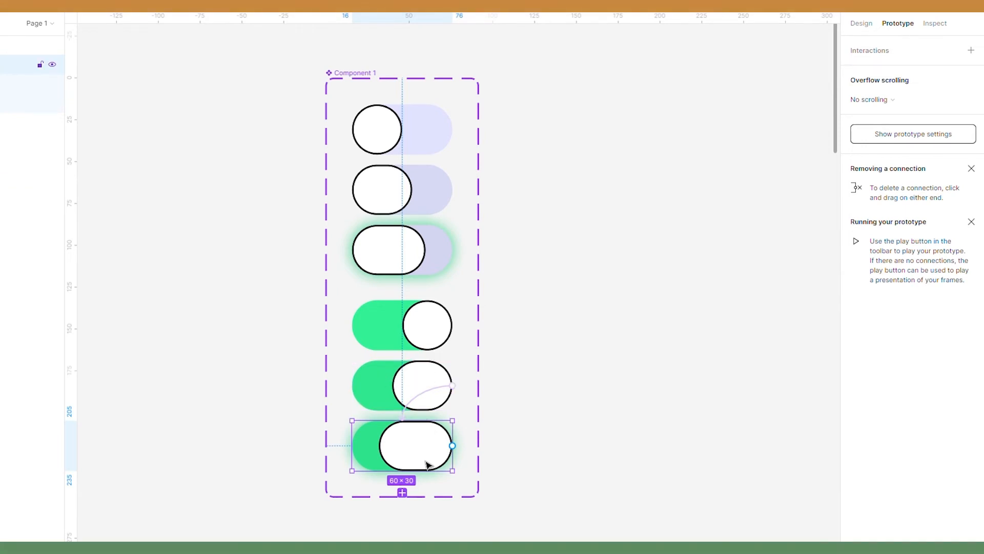
left_click(422, 402)
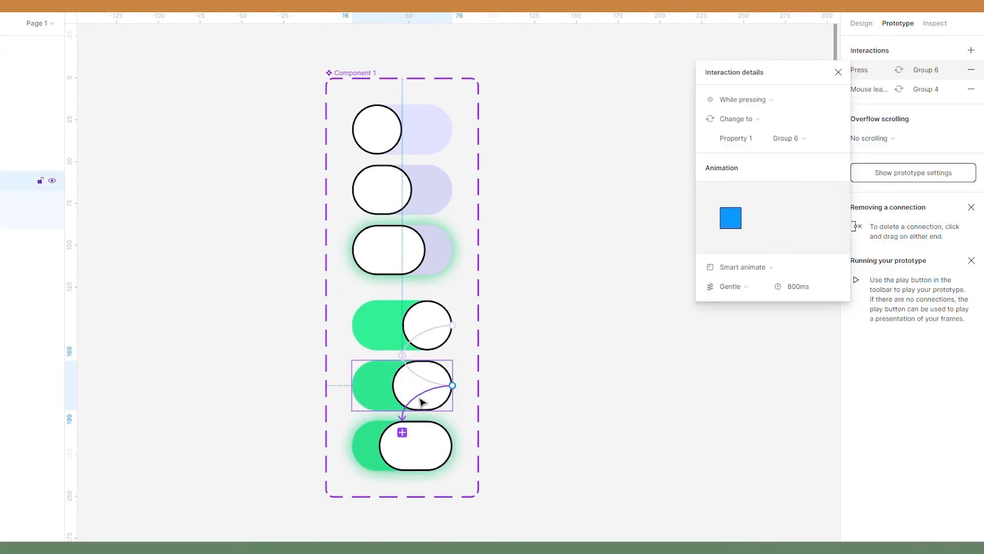
left_click(849, 77)
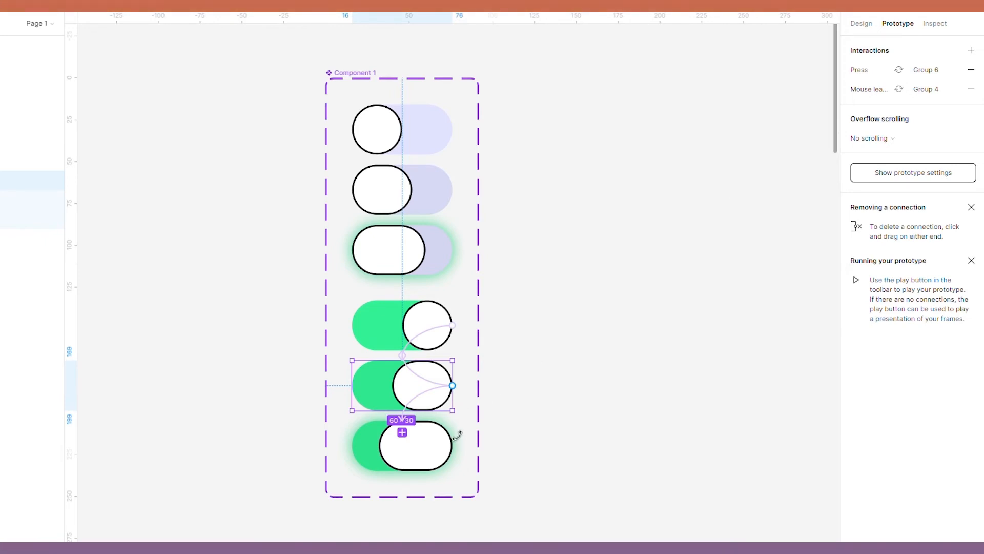
Step: Connect the glowing green Group 6 variant to the top Group 1 variant on click, and check Group 3's click interaction
left_click(443, 446)
left_click_drag(452, 446, 447, 152)
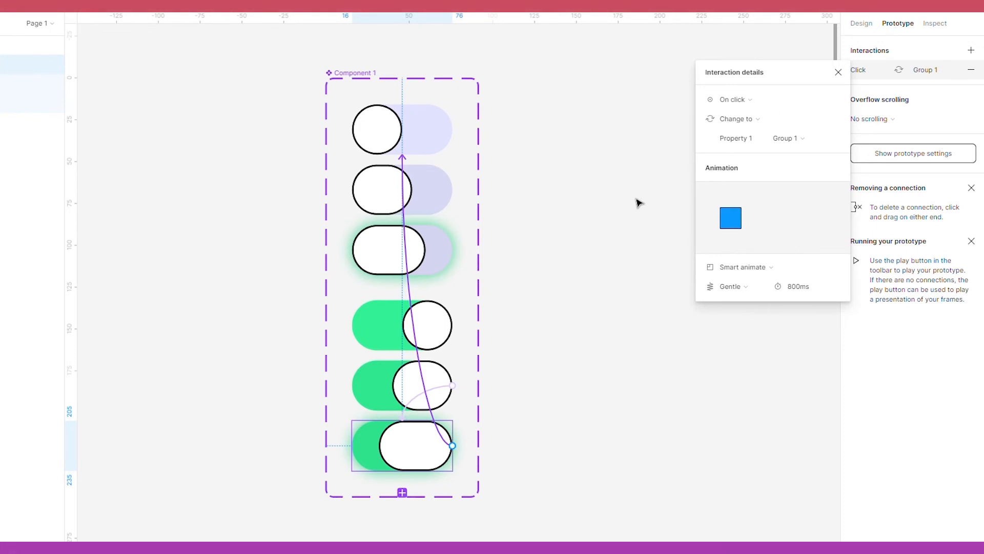
left_click(450, 253)
left_click_drag(453, 251, 405, 294)
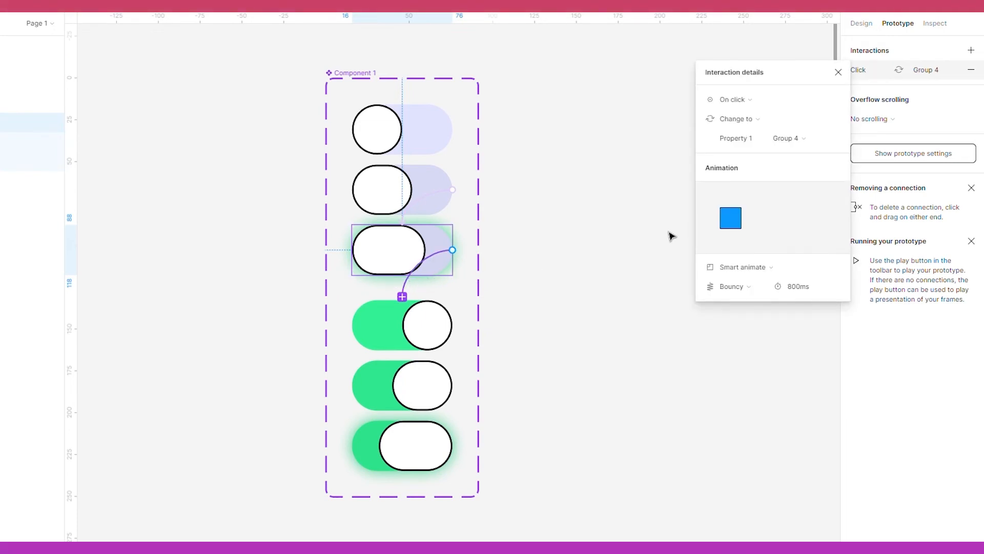
left_click(838, 72)
Step: Place an instance of the top toggle variant in the upper middle of the MacBook Pro 14 frame
scroll(525, 209, "down", 3)
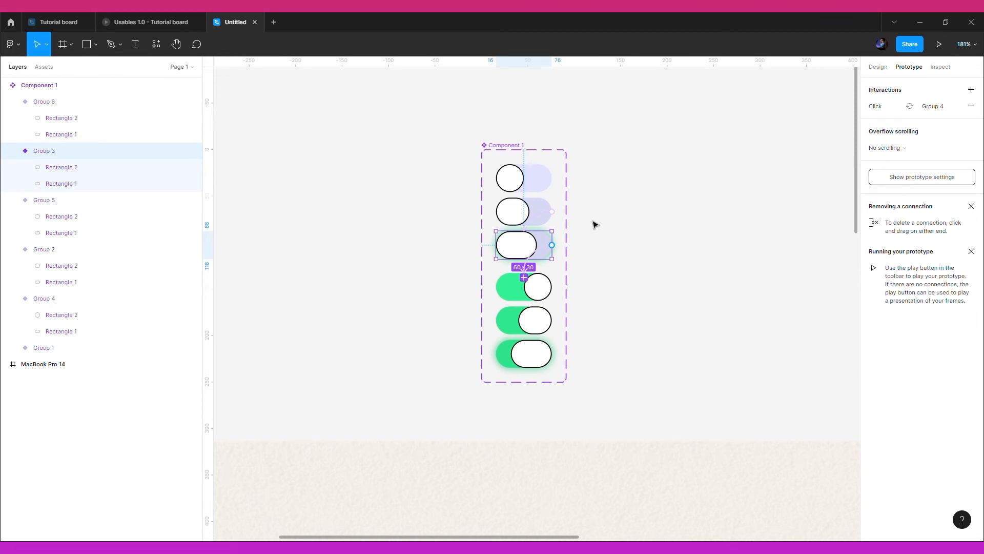
scroll(594, 224, "down", 5)
scroll(594, 224, "down", 3)
scroll(595, 224, "right", 3)
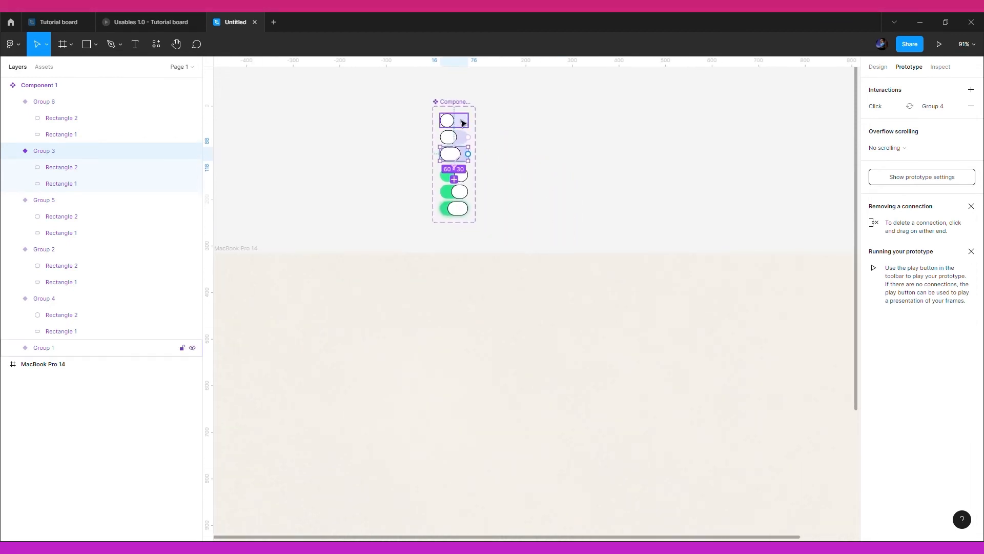
left_click_drag(463, 123, 566, 377)
scroll(566, 377, "down", 3)
scroll(566, 377, "down", 2)
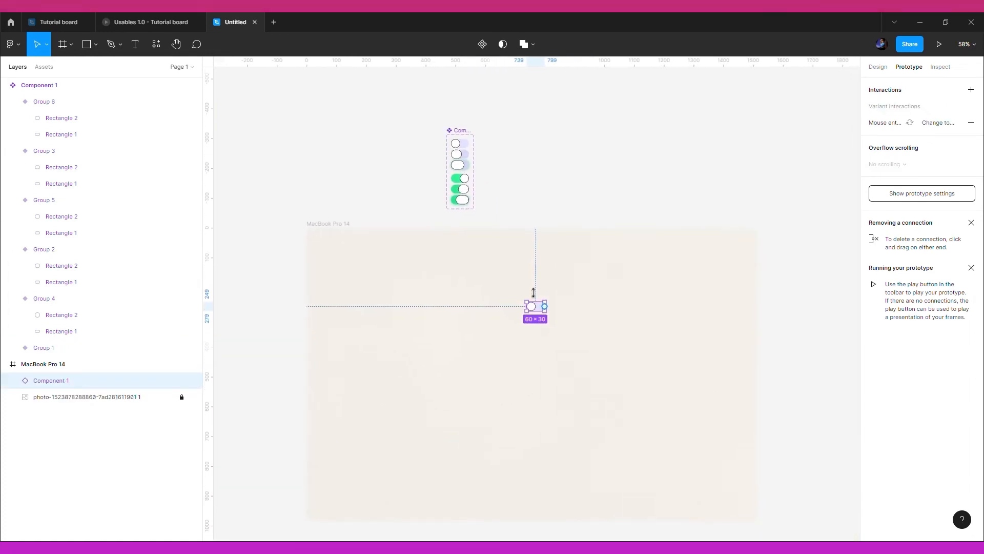
Step: Run the prototype of the MacBook Pro 14 frame, test the toggle switch, and return to the design file
left_click(347, 228)
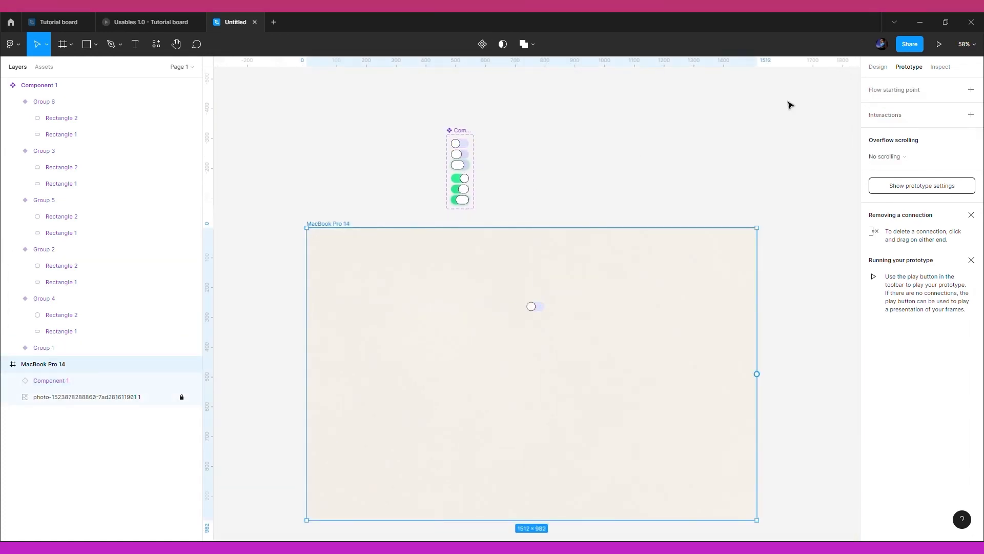
left_click(940, 44)
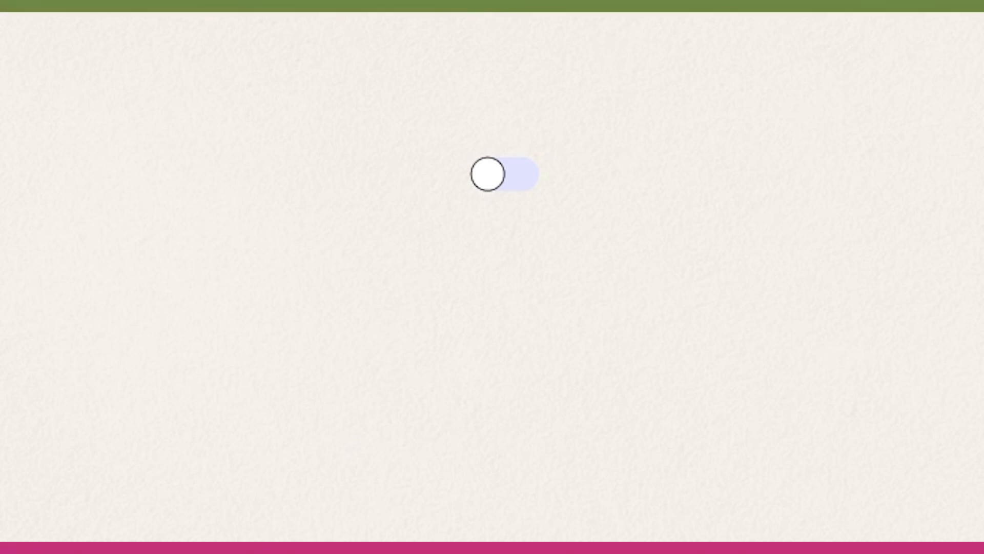
left_click(509, 186)
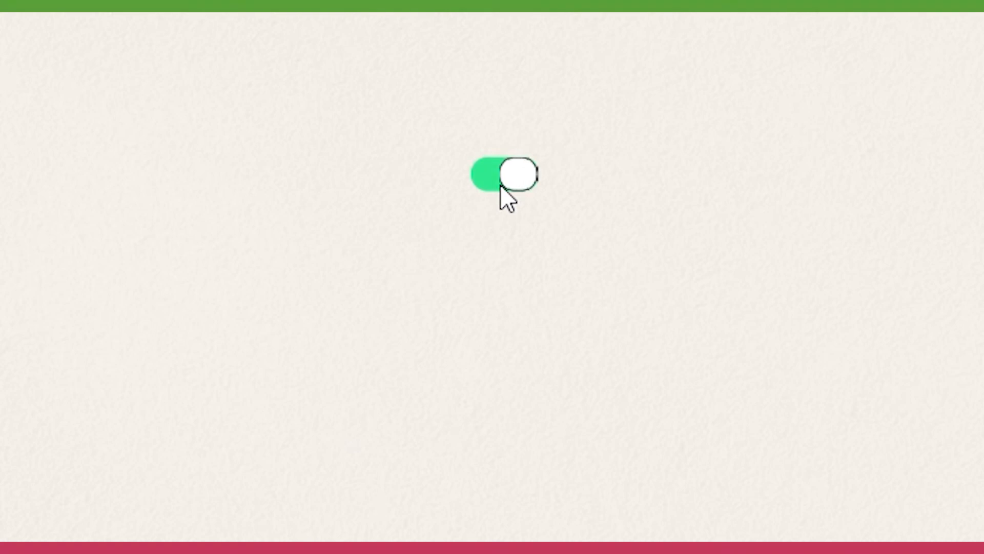
left_click(510, 186)
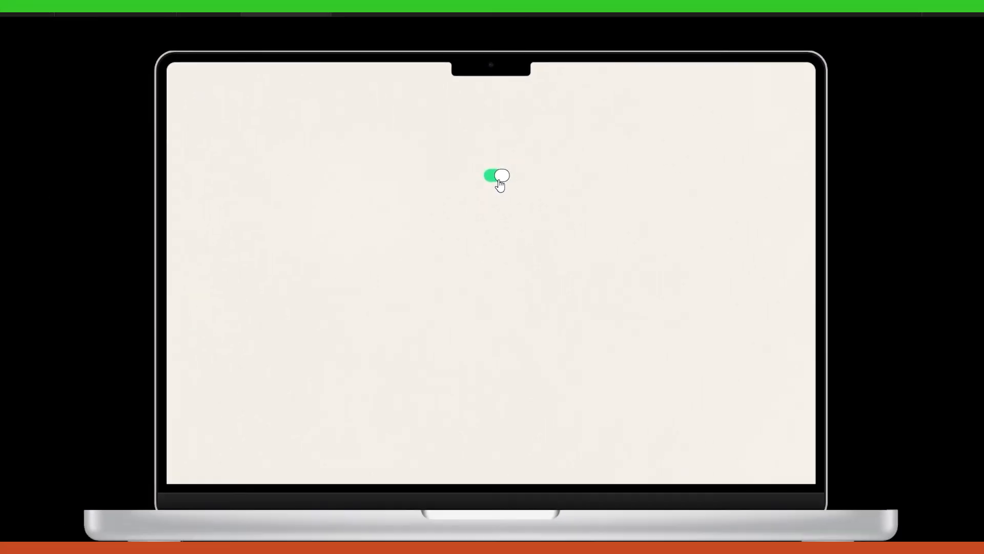
left_click(237, 22)
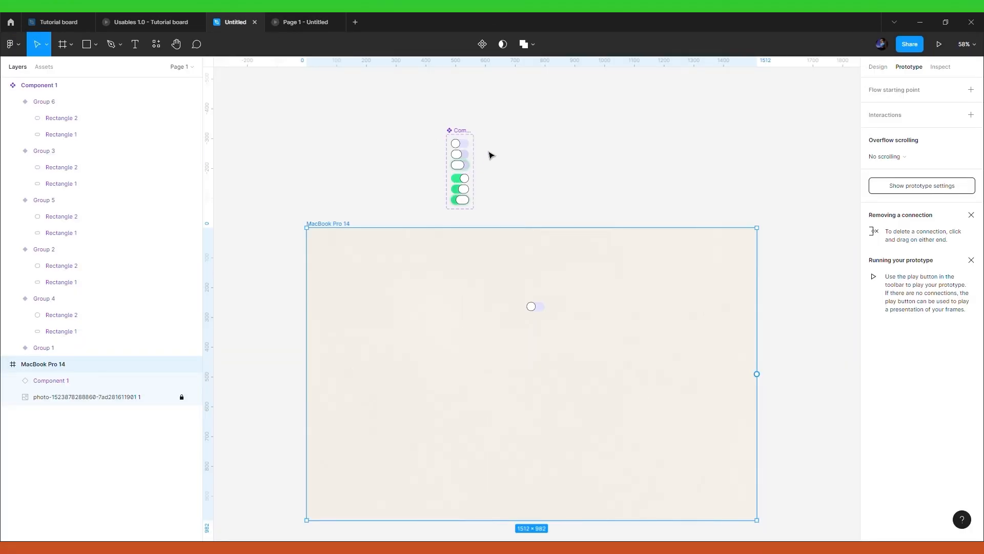
Step: Duplicate the Component 1 set with its six variants and place the copy beside the original
scroll(491, 154, "up", 5)
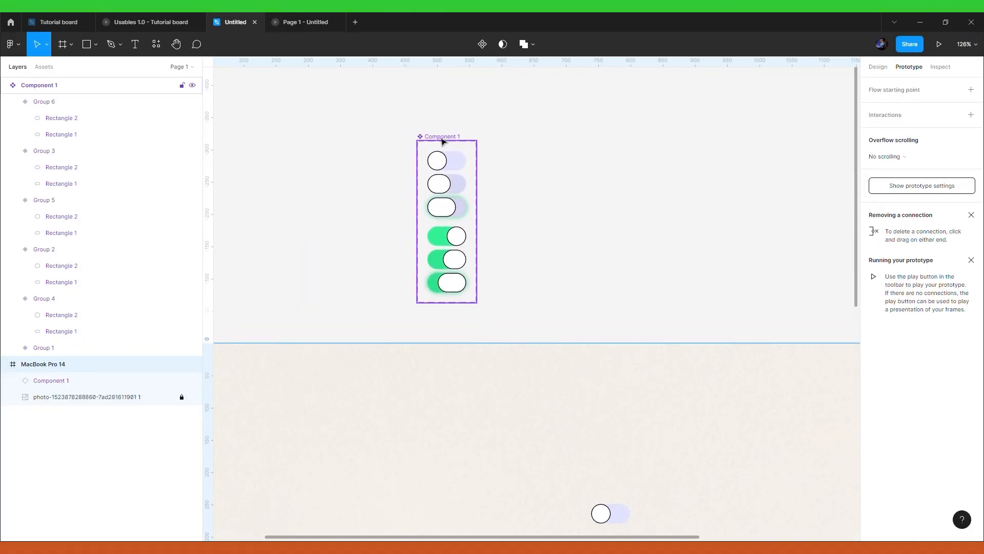
left_click(442, 142)
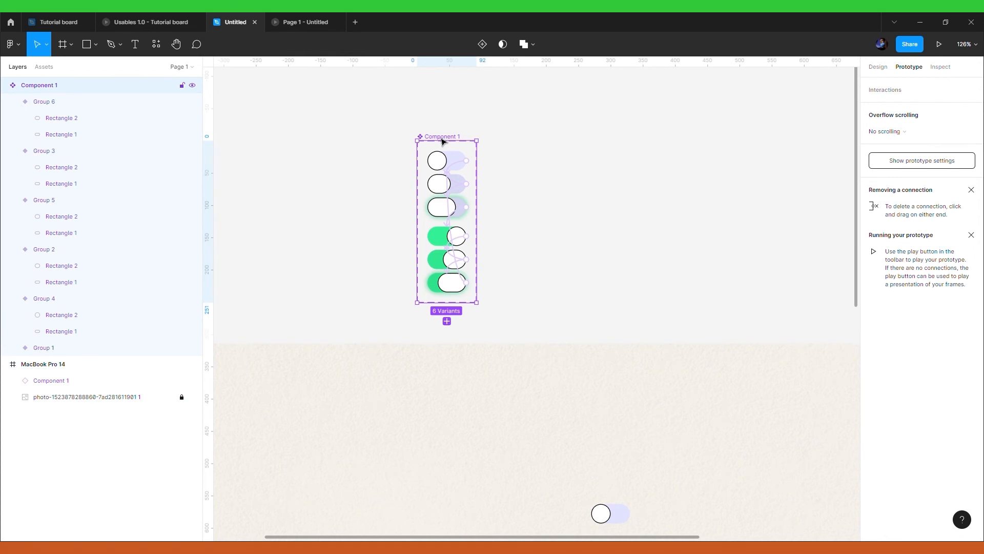
left_click_drag(443, 140, 545, 139)
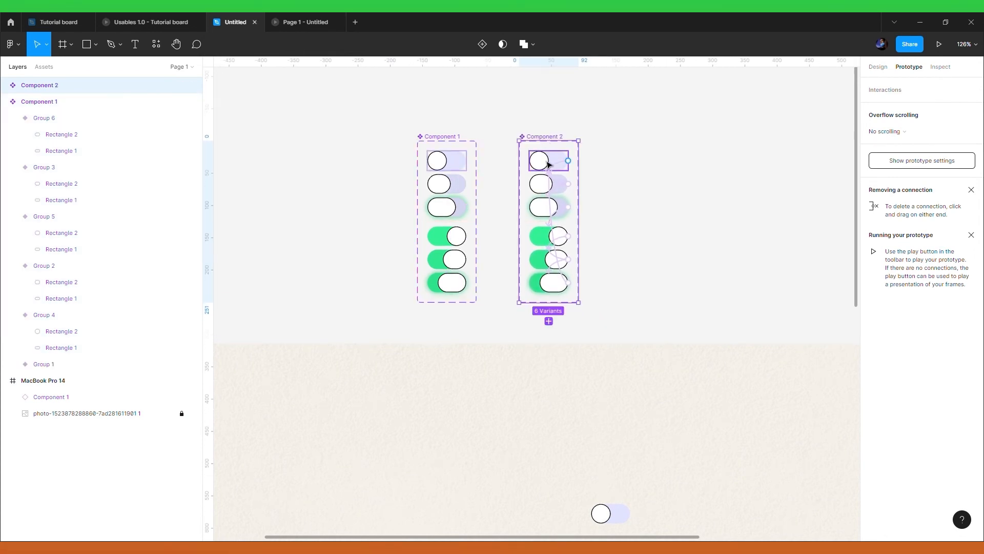
Step: Set the corner radius to 8 on Component 2's Group 1 variant and the background track rectangles of its other five variants
left_click(548, 163, "ctrl")
scroll(548, 163, "up", 5)
left_click(583, 171)
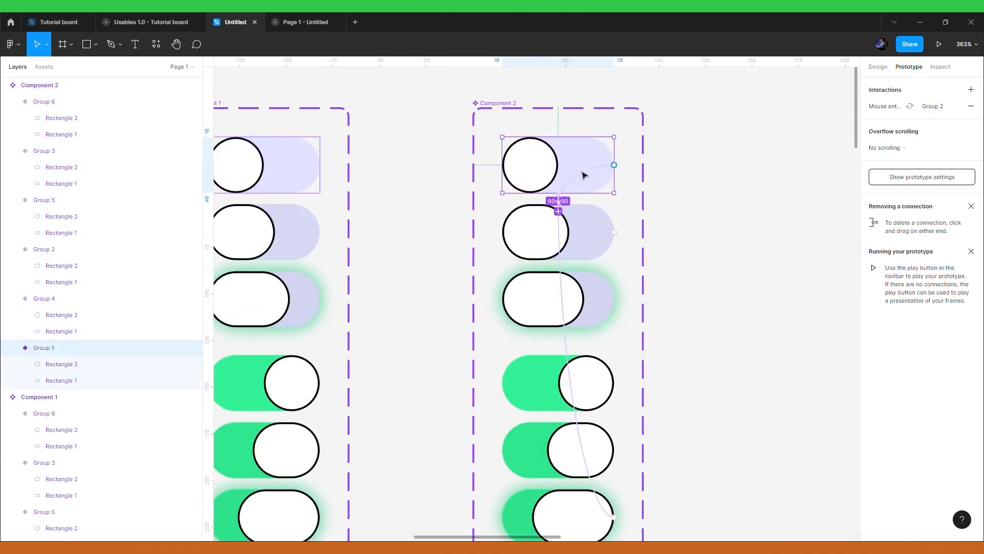
left_click(886, 67)
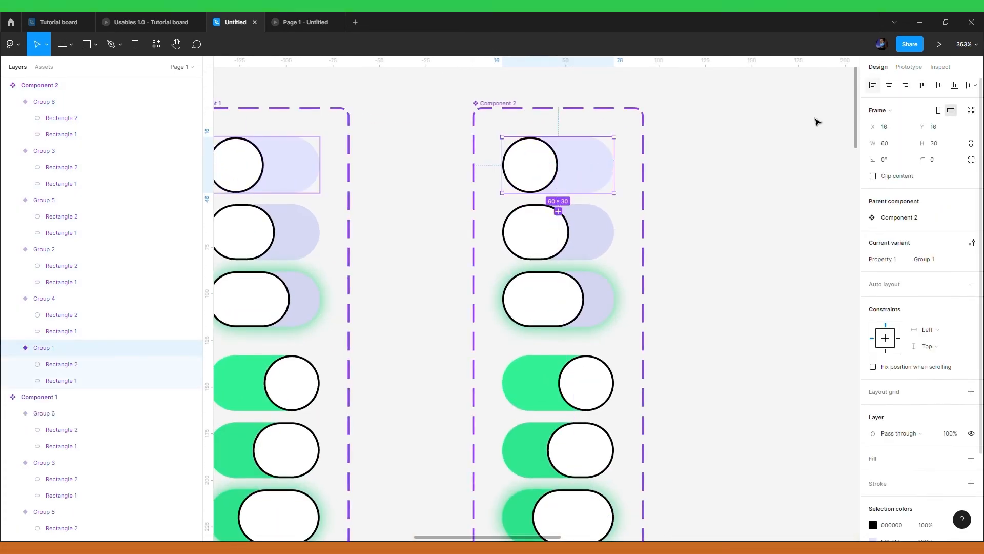
left_click(600, 239, "ctrl+shift")
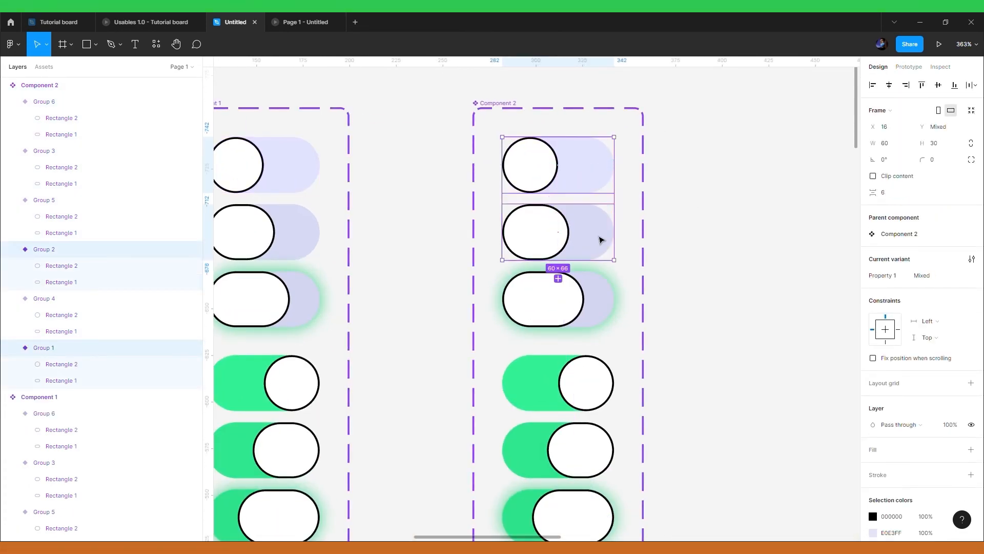
left_click(605, 310, "ctrl+shift")
scroll(606, 309, "down", 3)
left_click(536, 279, "ctrl+shift")
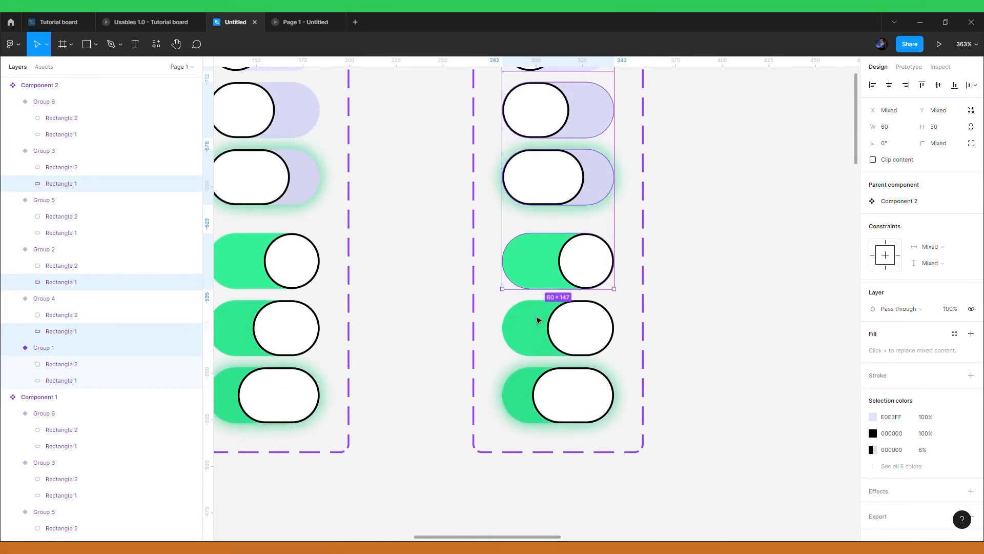
left_click(537, 345, "ctrl+shift")
left_click(524, 405, "shift")
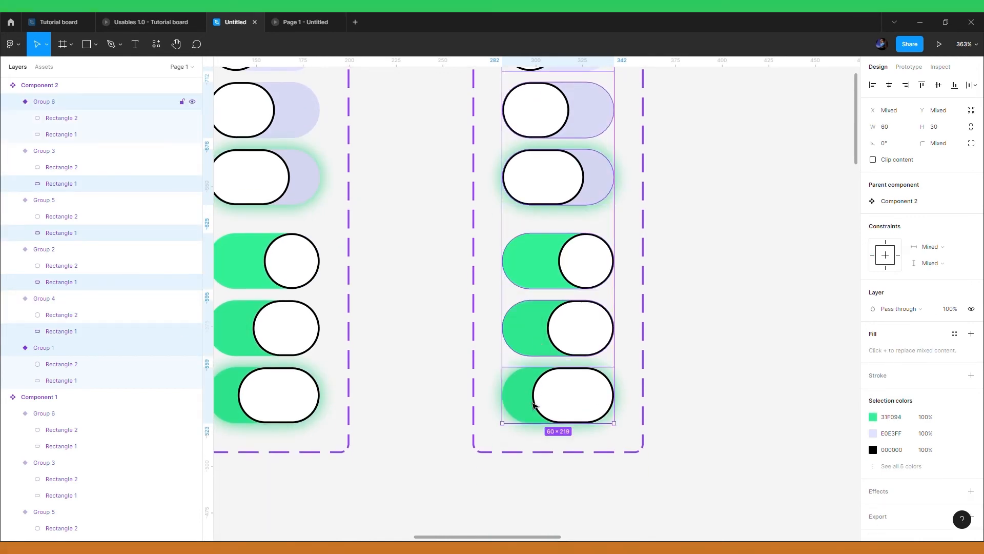
left_click(531, 345, "shift")
left_click(529, 373, "shift")
left_click(530, 398, "shift")
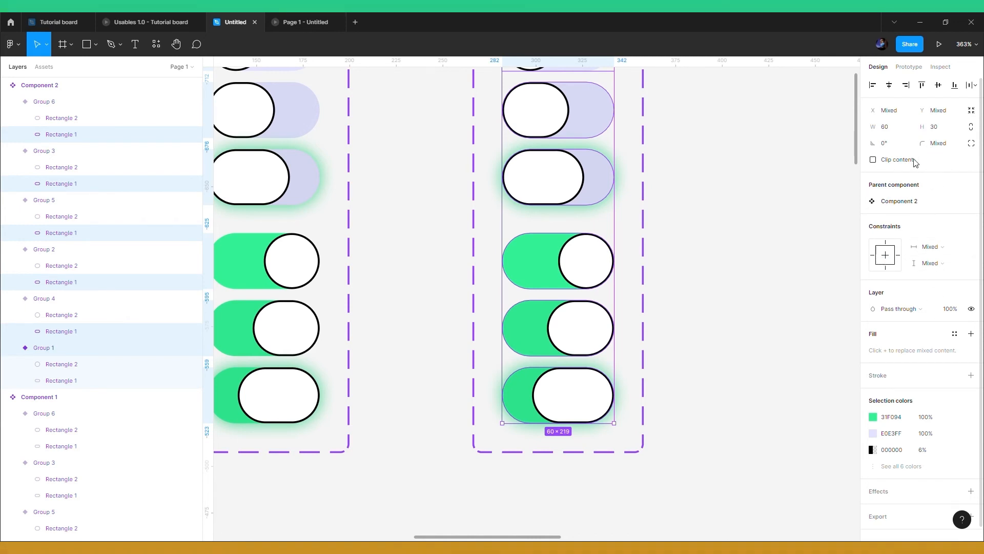
left_click(947, 147)
type("20")
left_click_drag(920, 148, 802, 150)
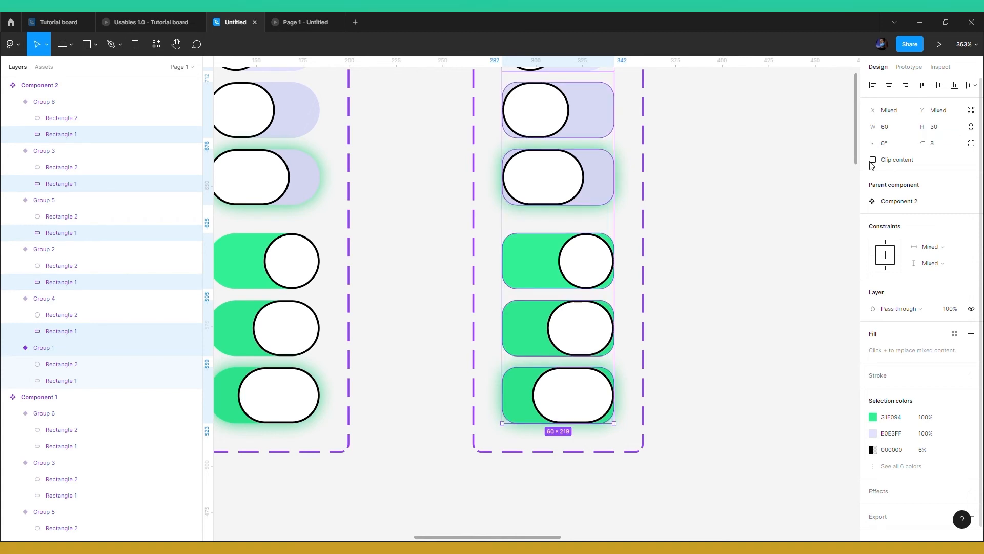
Step: Set the corner radius to 11 on the white knobs of all six Component 2 variants
scroll(737, 187, "up", 2)
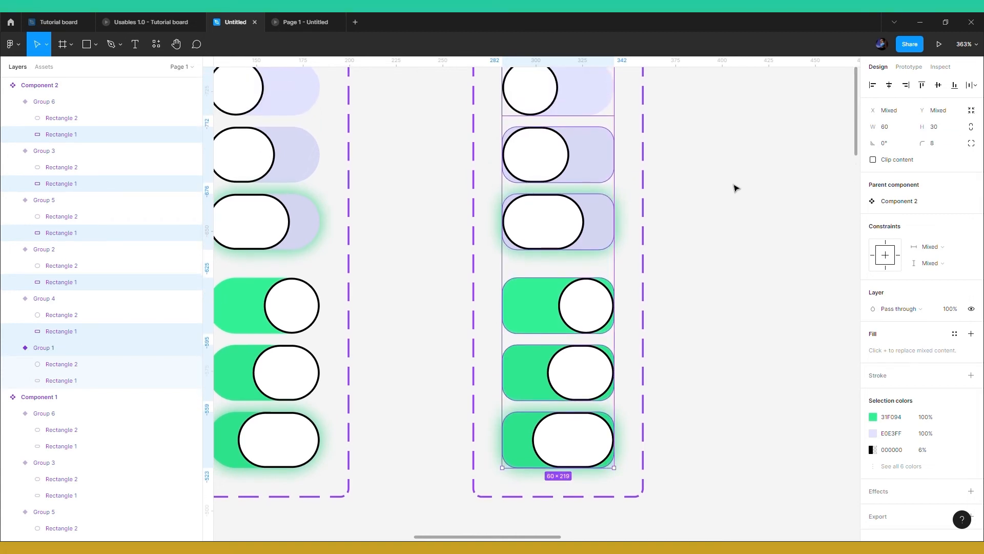
double_click(558, 243)
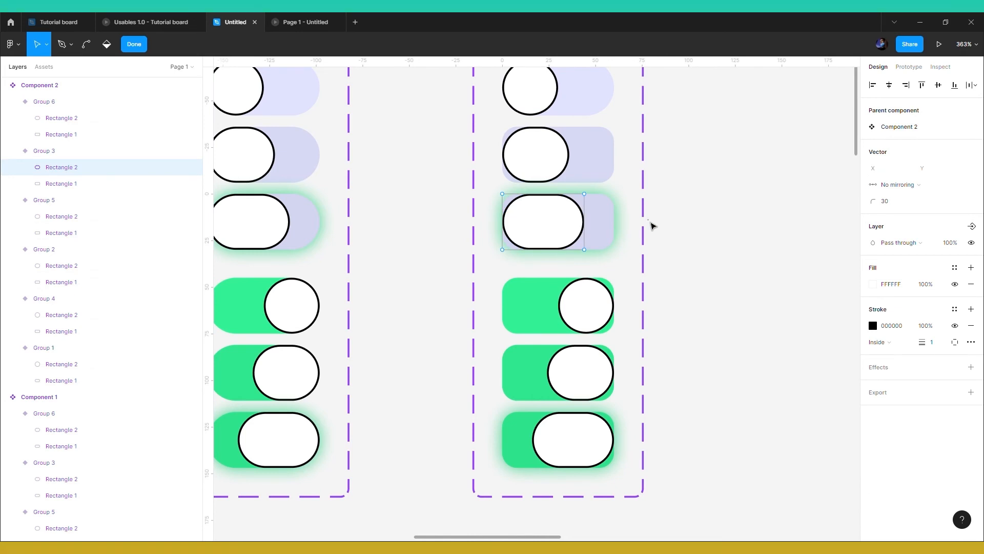
key("Escape")
scroll(651, 223, "up", 2)
left_click(523, 206, "shift")
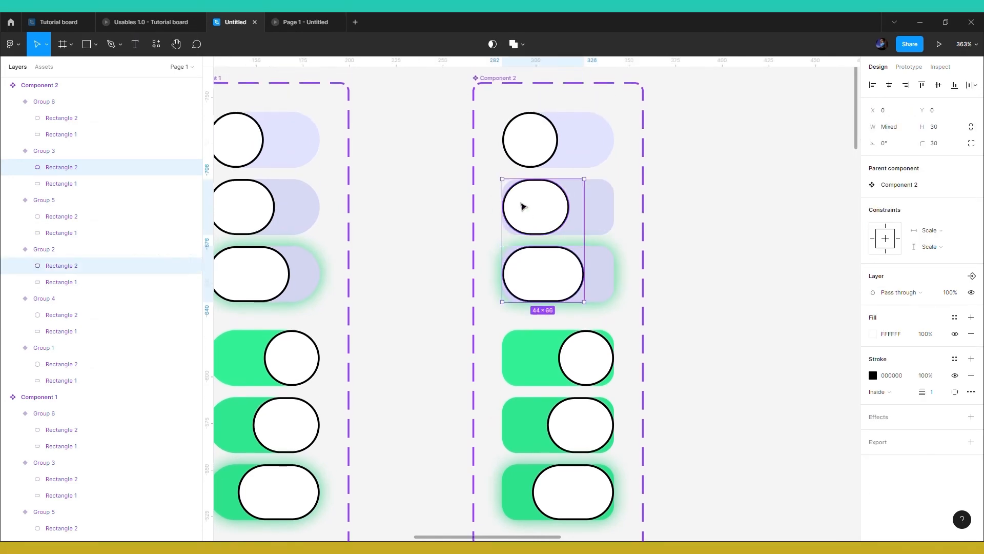
left_click(523, 206, "shift")
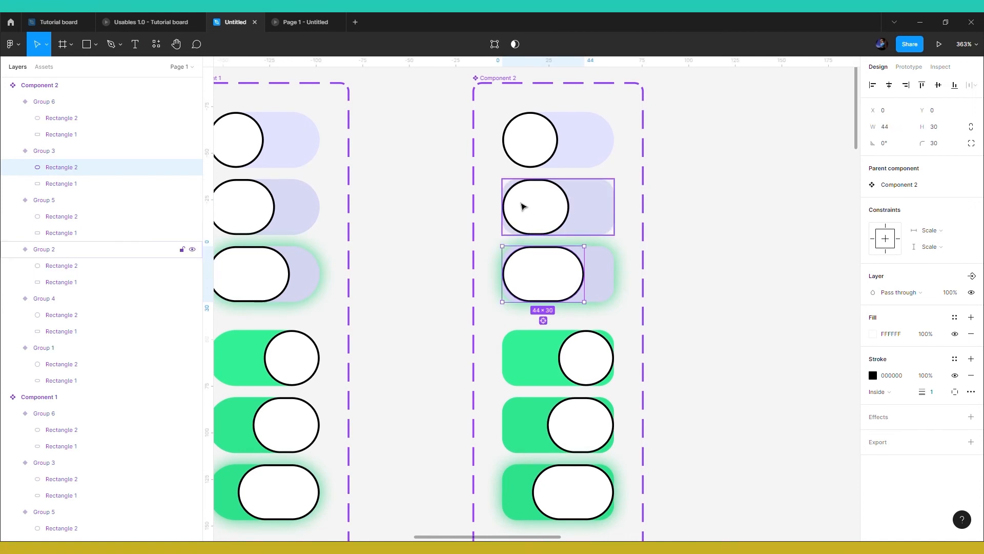
left_click(523, 207, "shift")
left_click(530, 149, "shift")
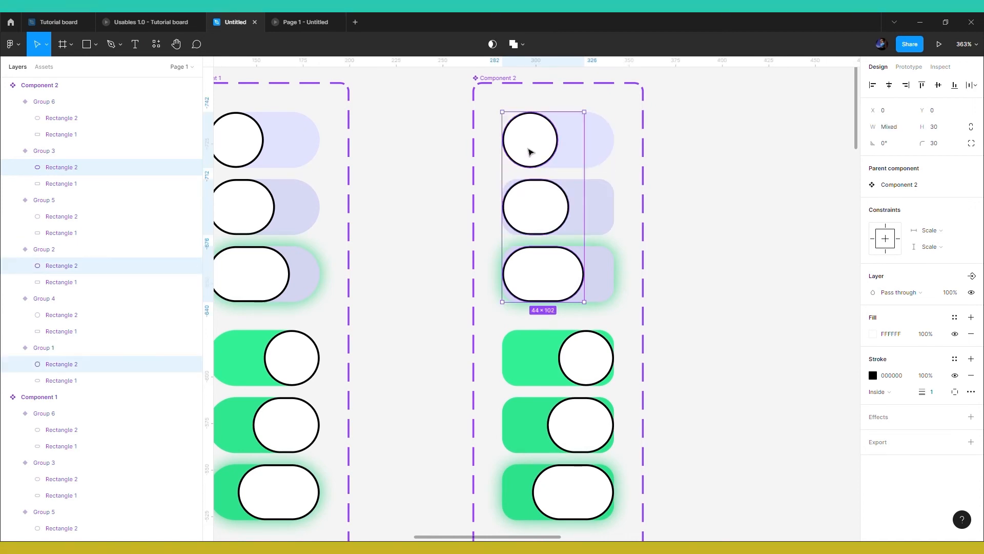
left_click(593, 354, "shift")
left_click(593, 354, "shift")
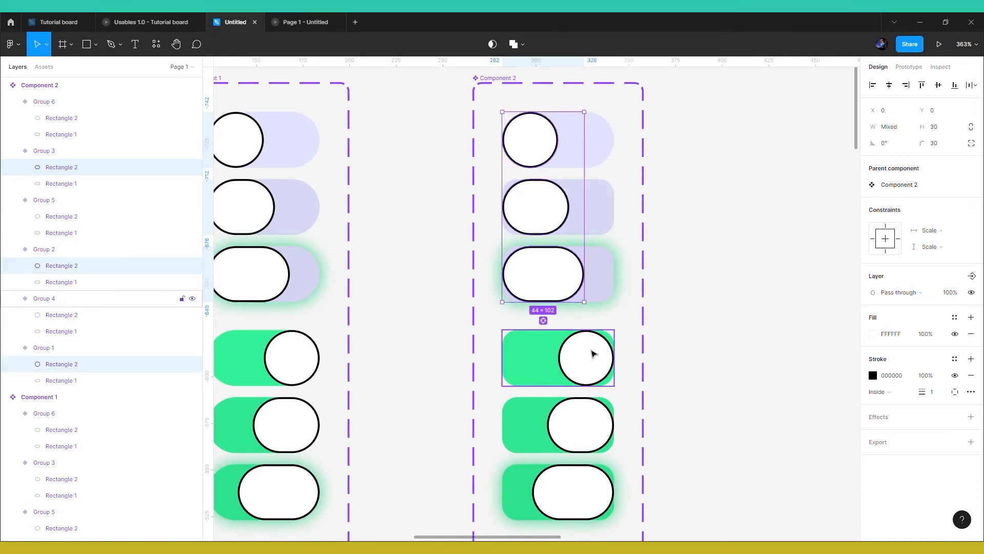
left_click(593, 354, "shift")
left_click(592, 432, "shift")
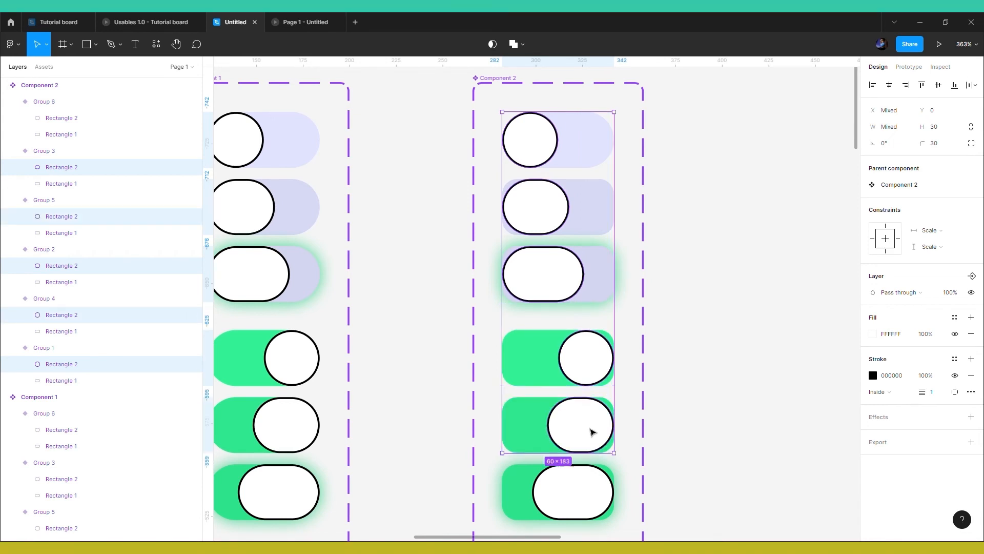
left_click(593, 496, "shift")
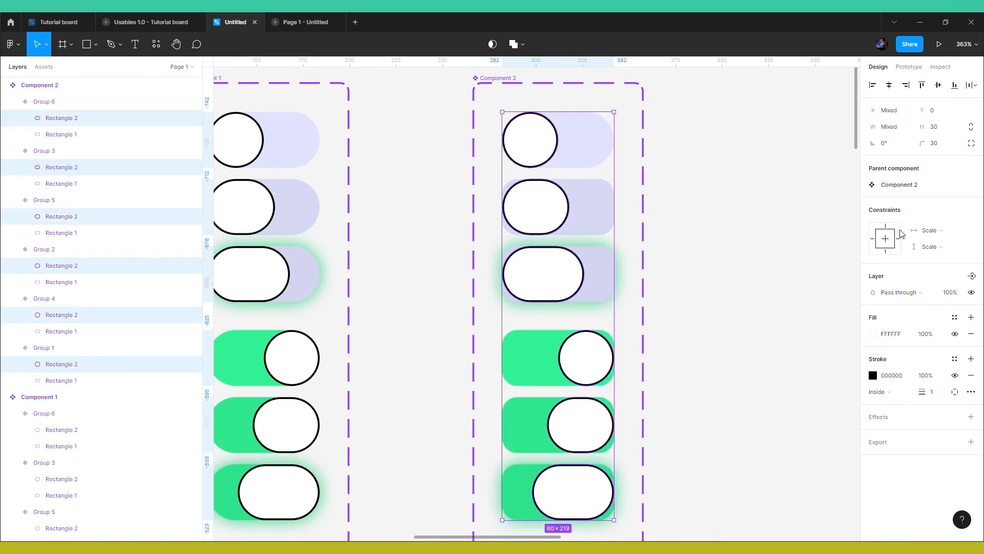
left_click(920, 140)
type("26")
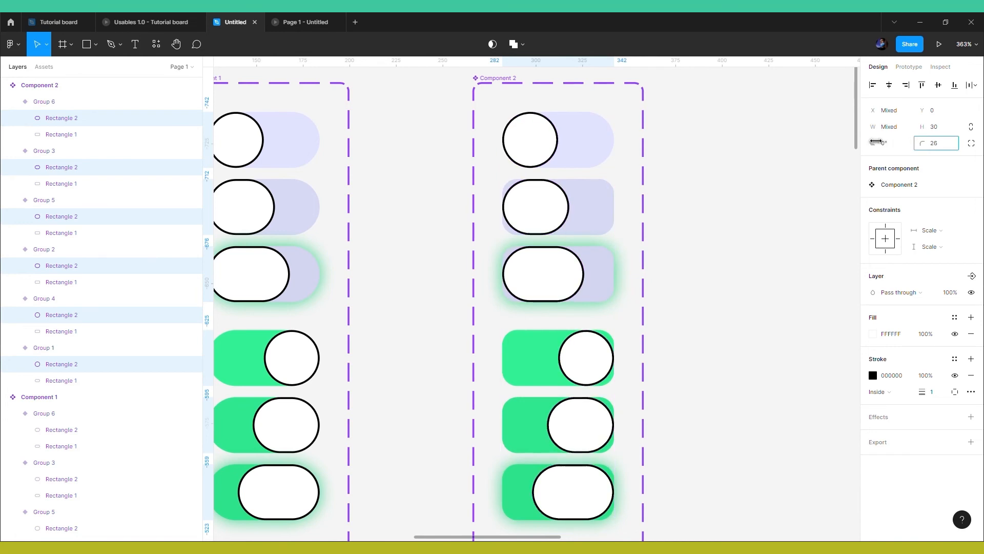
key("Return")
left_click_drag(632, 127, 706, 139)
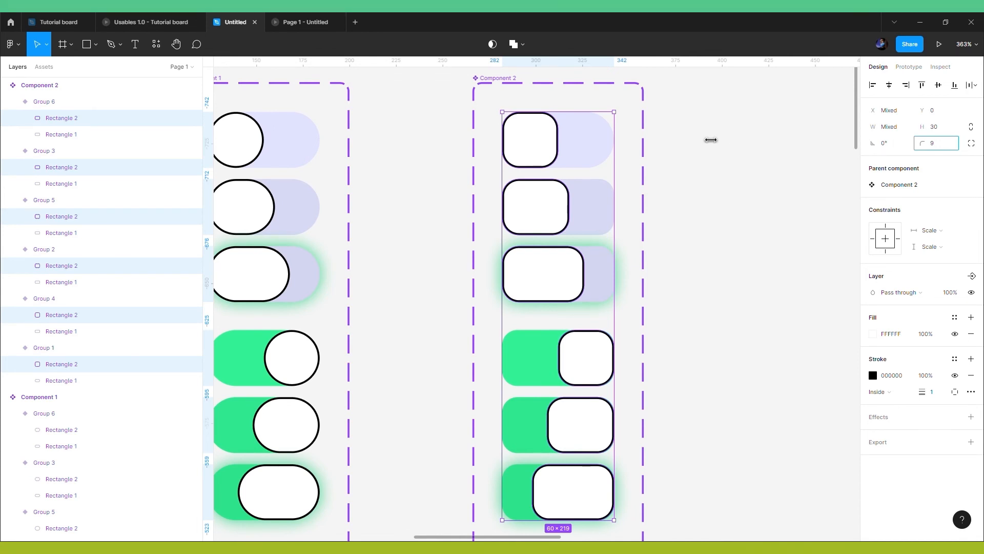
mouse_move(708, 141)
left_mouse_down()
mouse_move(747, 140)
mouse_move(721, 147)
left_mouse_up()
Step: Place an instance of Component 2's top variant in the MacBook Pro 14 frame, directly below the first toggle
scroll(789, 167, "down", 10)
scroll(789, 167, "right", 3)
scroll(789, 167, "down", 1)
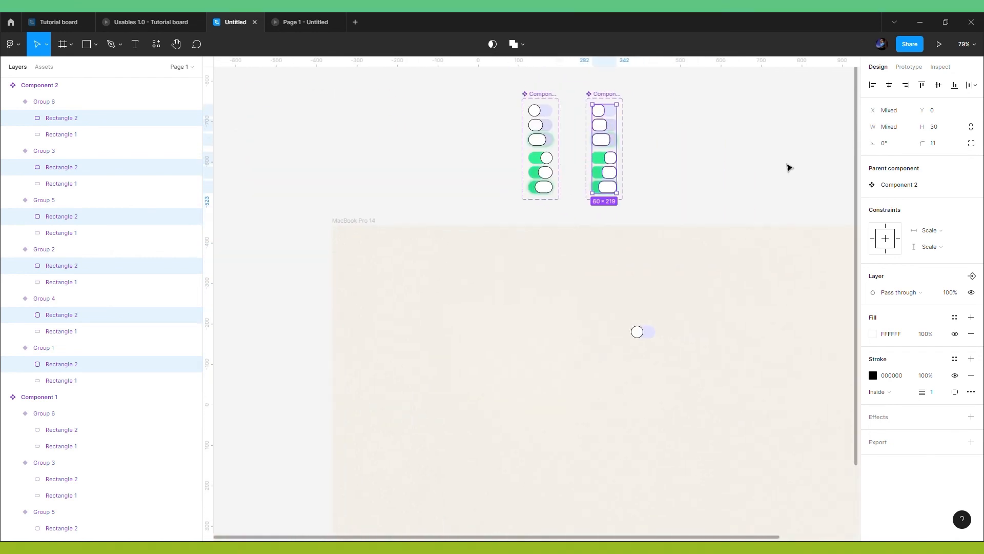
left_click(671, 108)
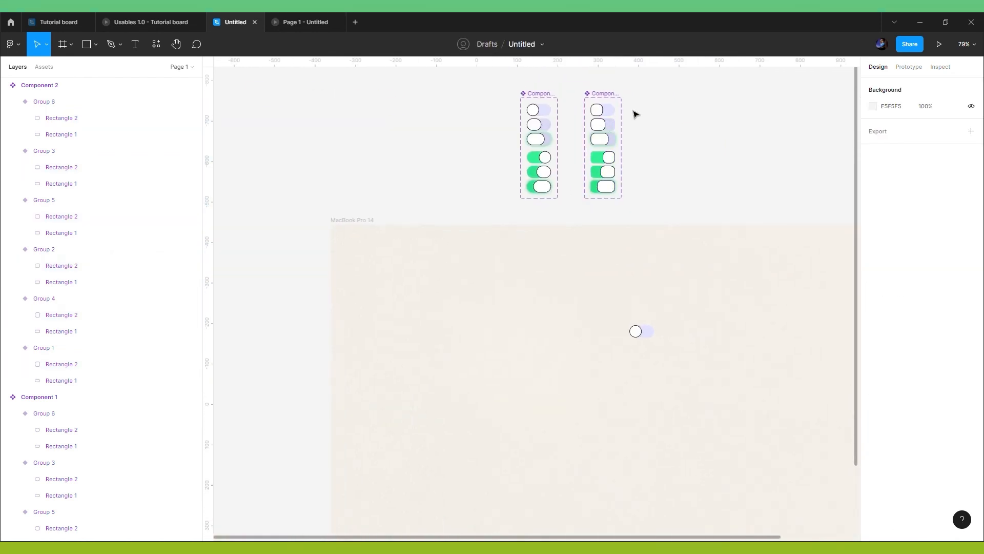
left_click(603, 113)
left_click_drag(603, 113, 642, 396)
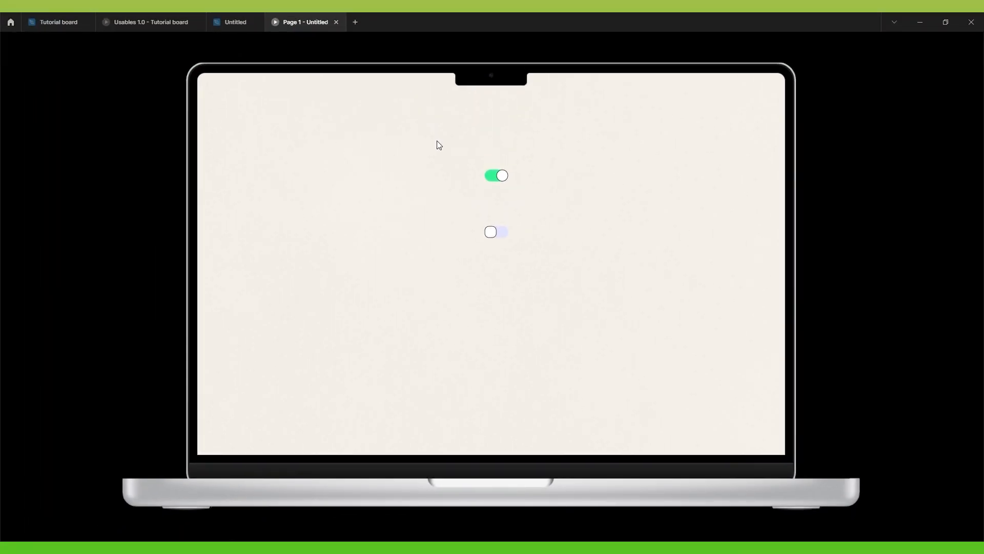
Step: Try Toggle 2 and Toggle 5 in the Usables 1.0 prototype, and test the squared toggle in the Page 1 prototype
left_click(150, 21)
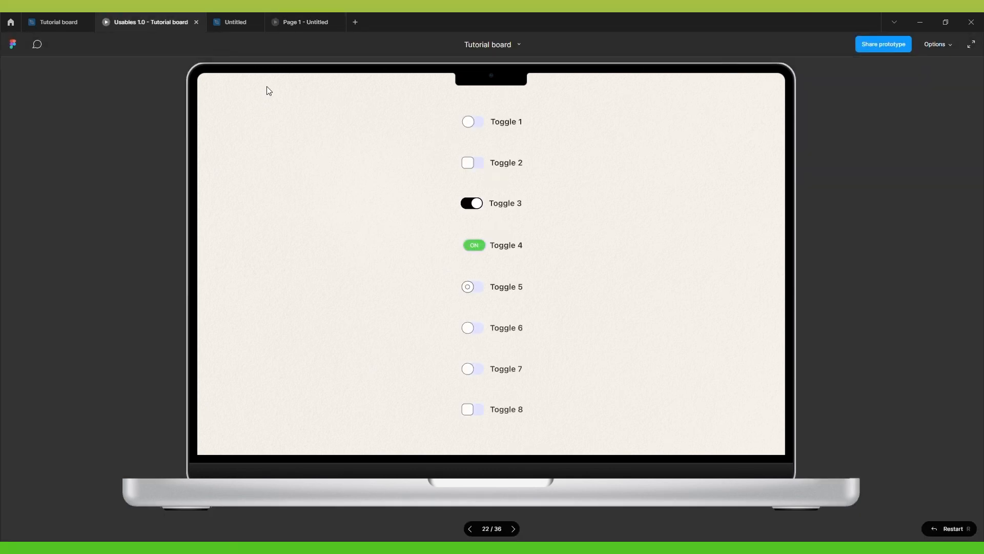
left_click(481, 162)
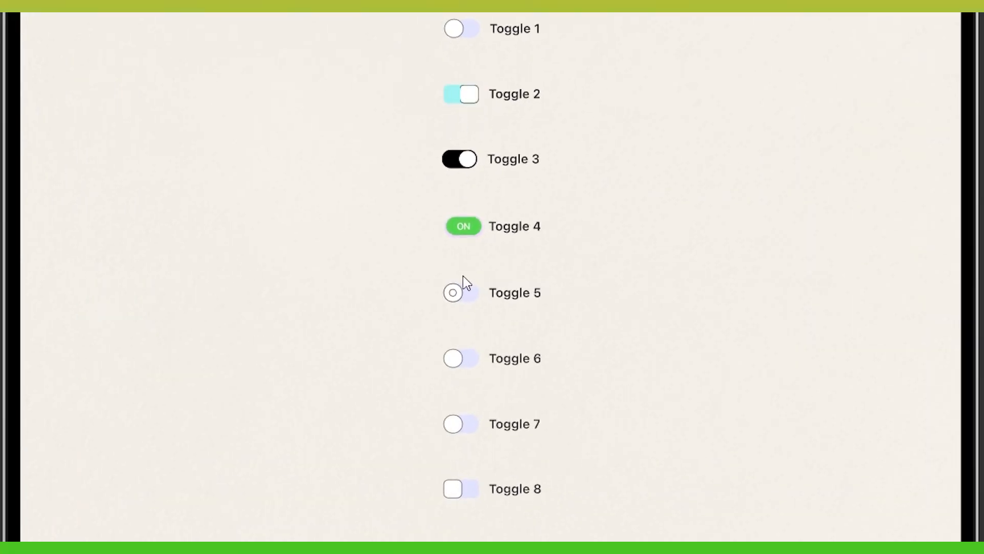
left_click(467, 301)
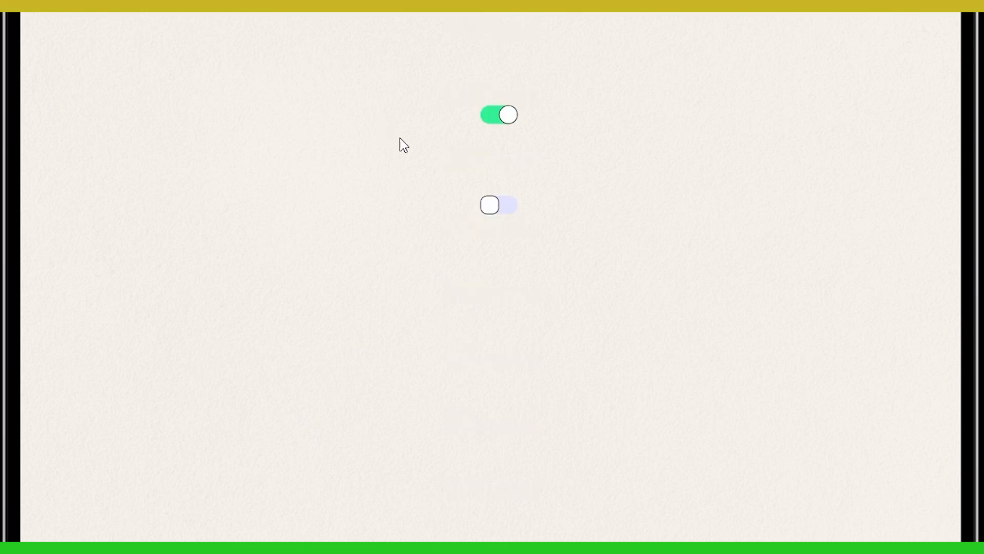
left_click(509, 211)
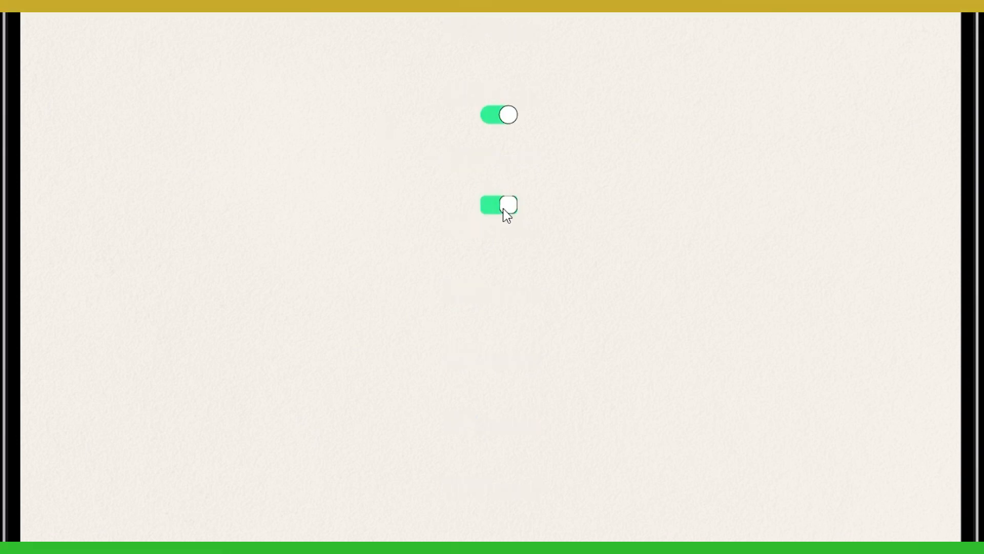